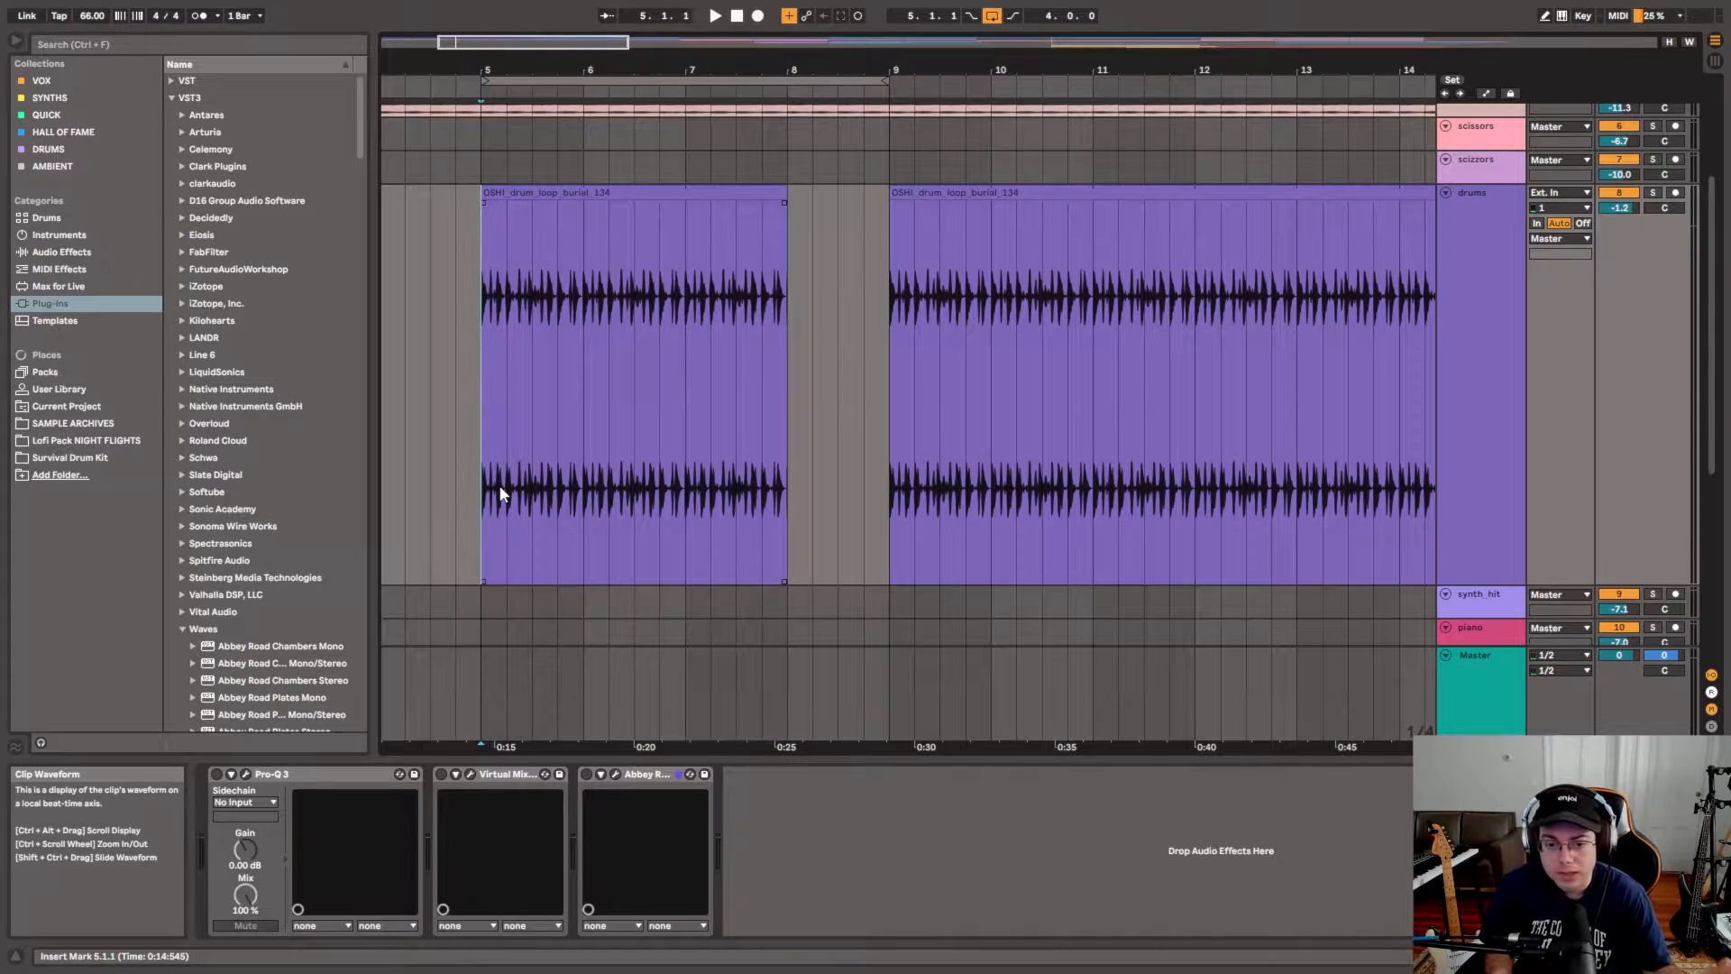
Step: Play the drum loop from bar 5 and examine the waveform of its first hits up close
key(space)
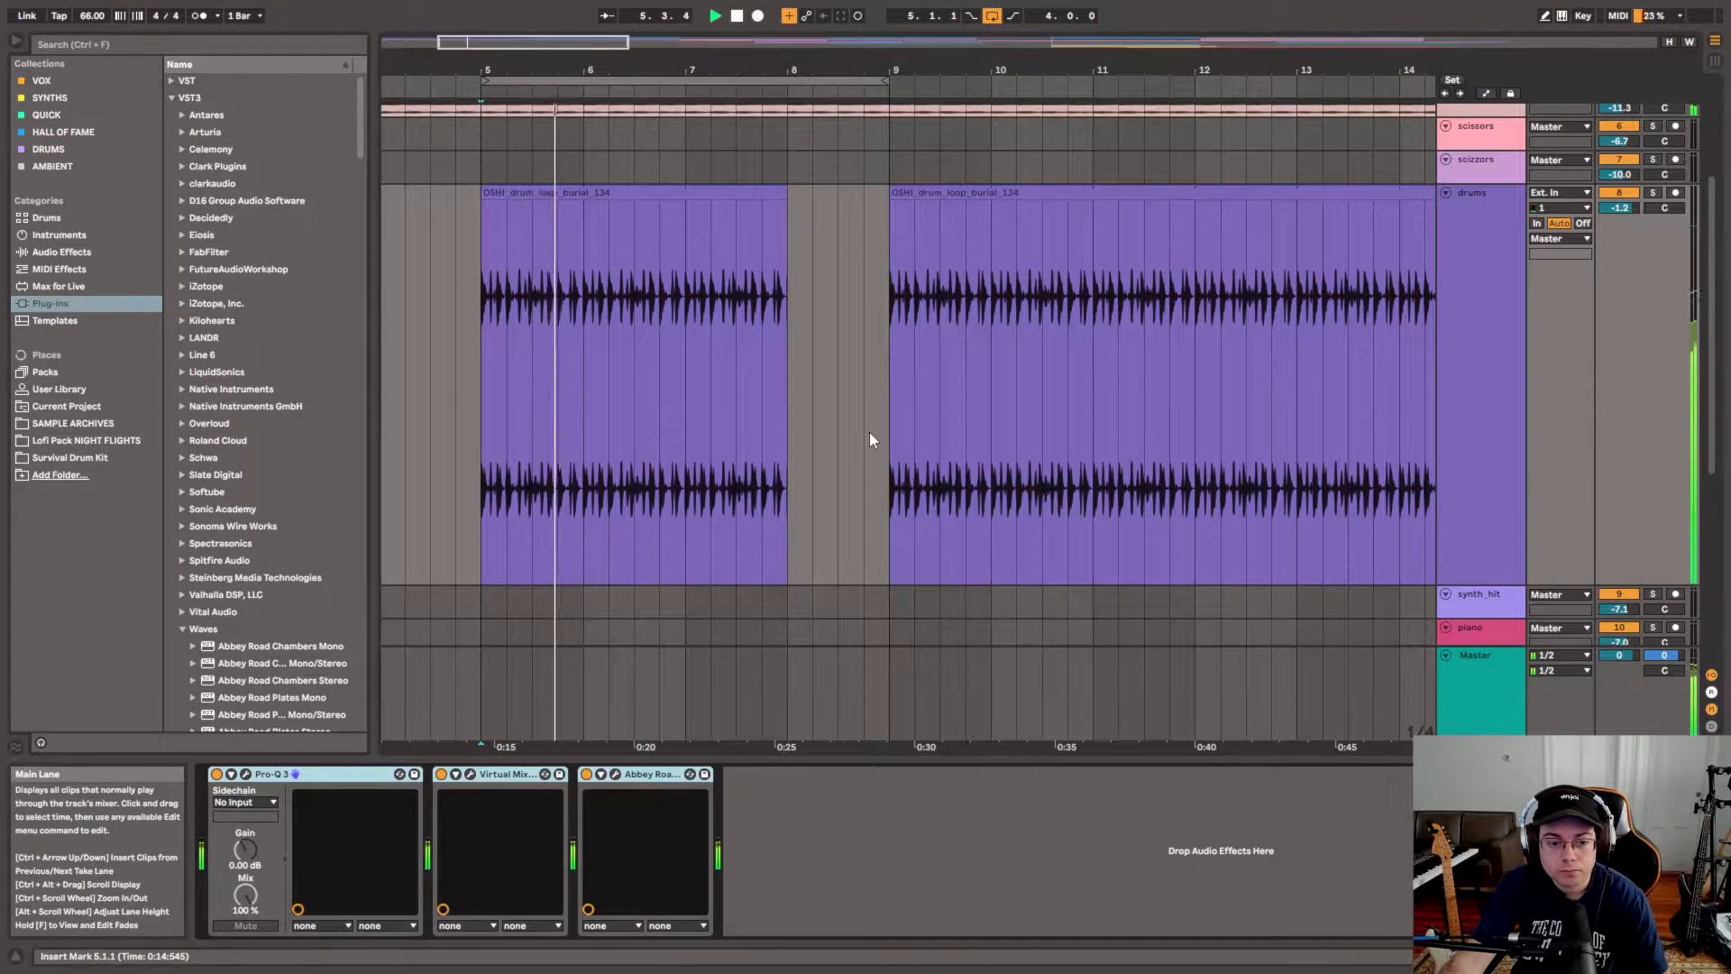
key(plus)
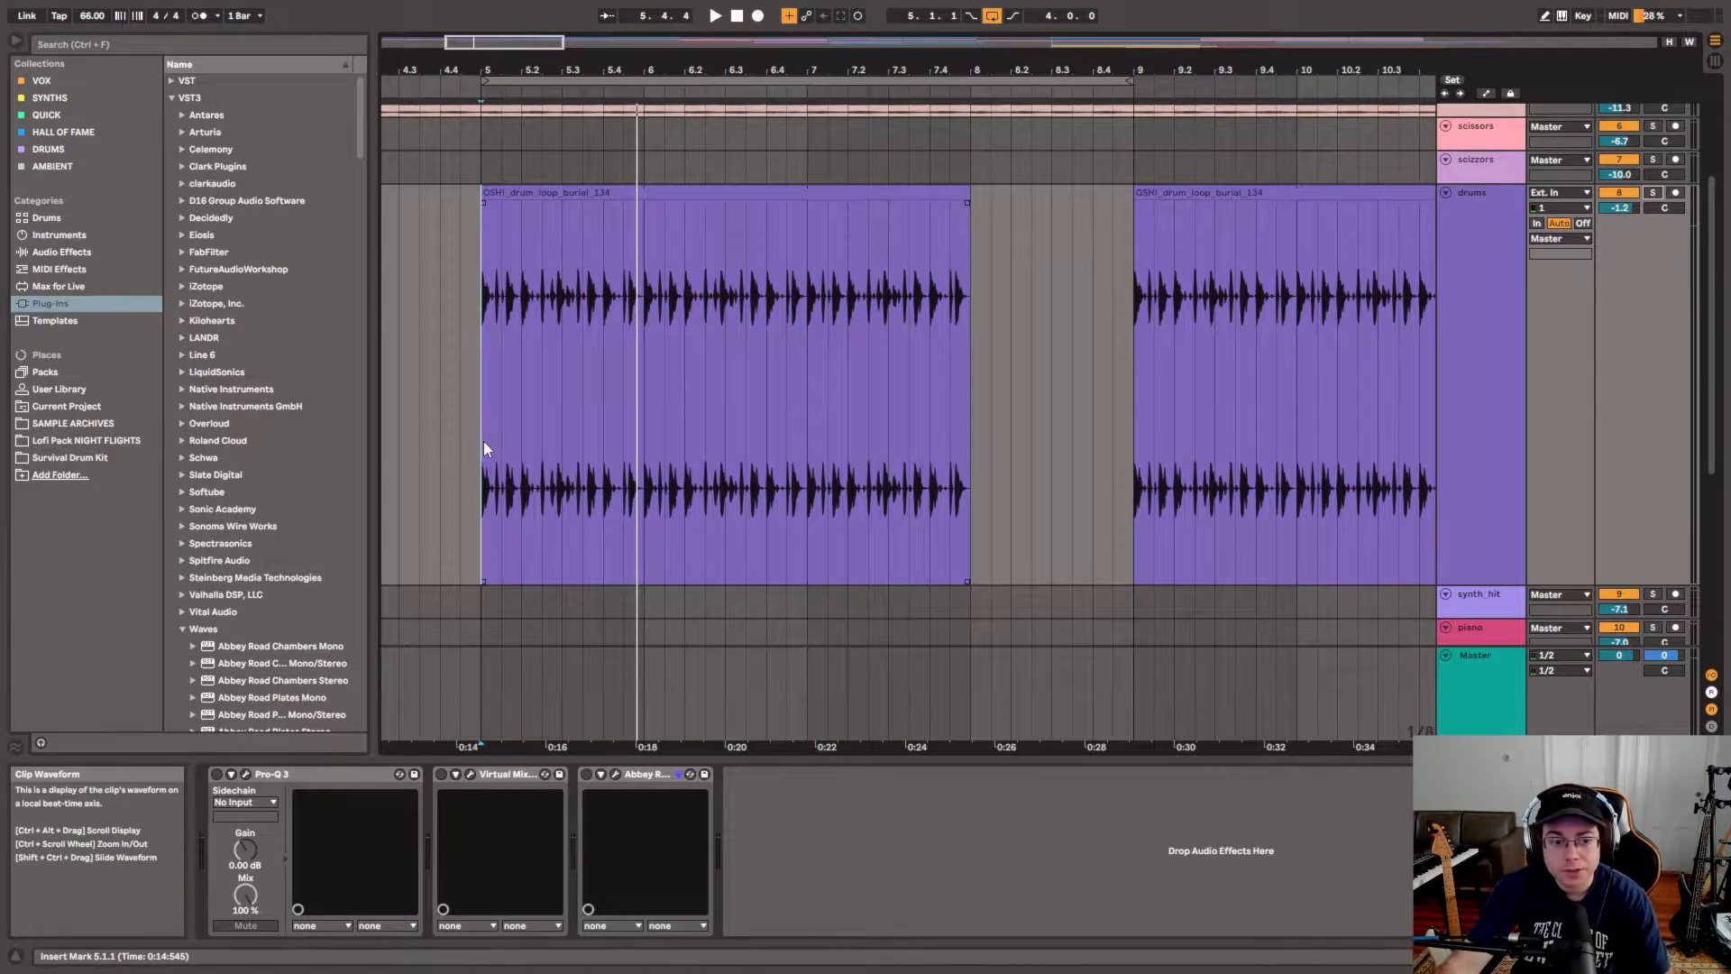
key(space)
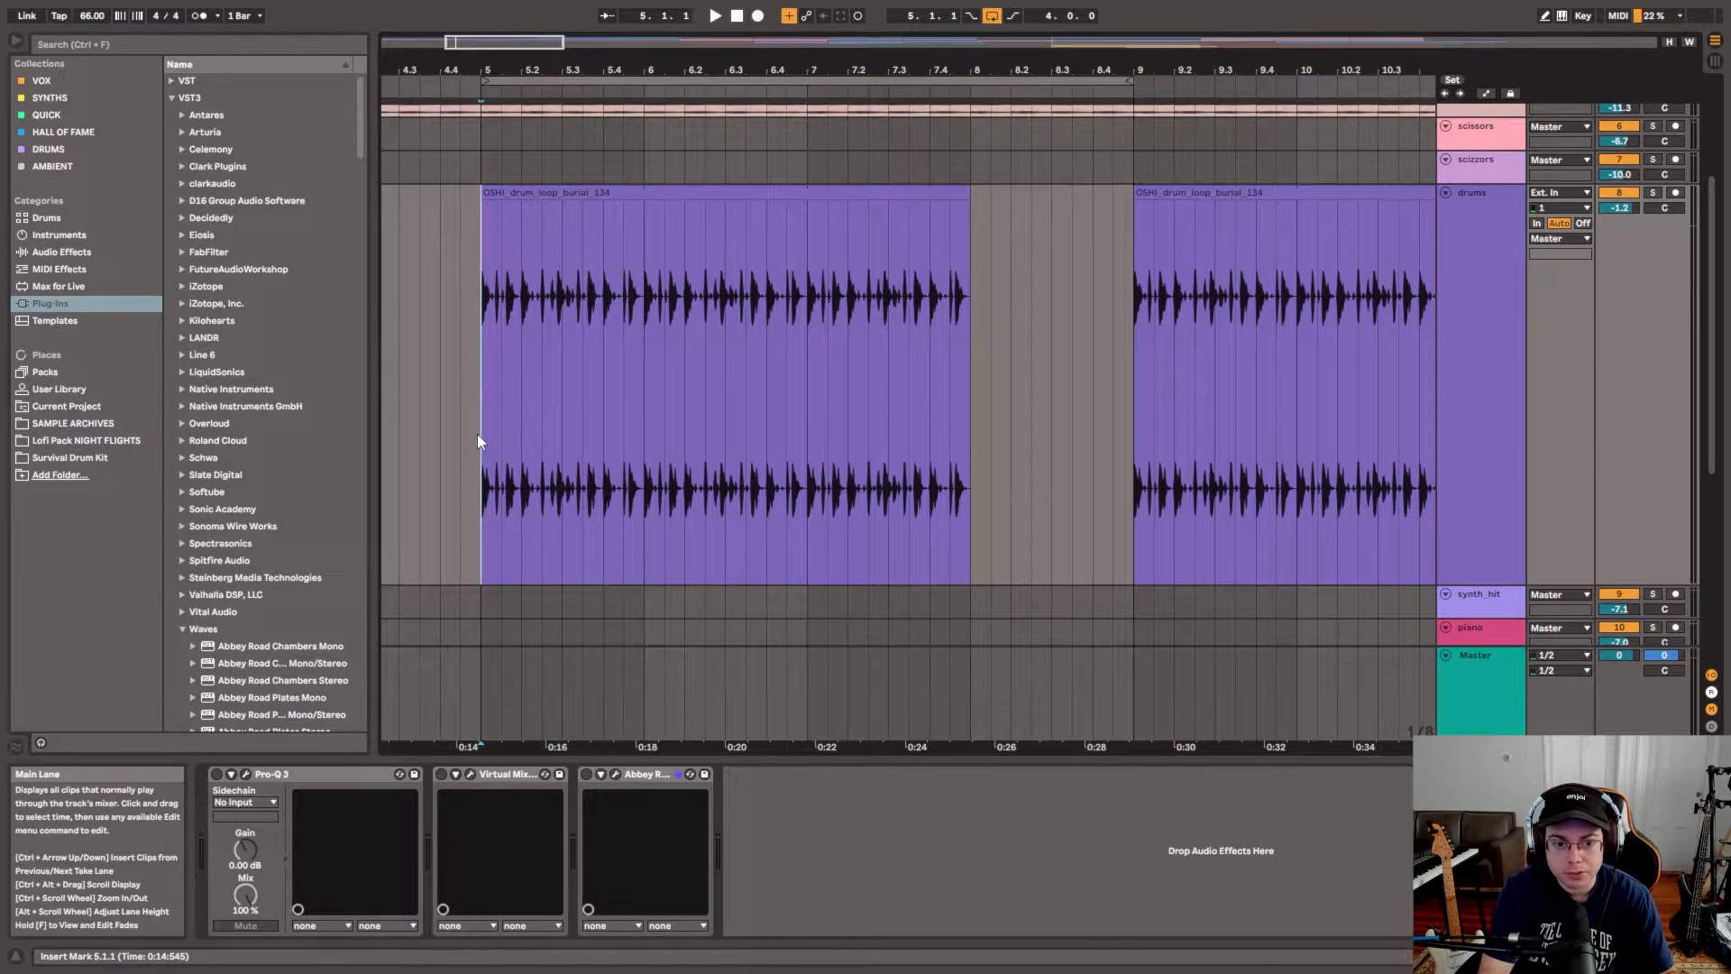
scroll(478, 435, up, 5)
scroll(478, 435, up, 2)
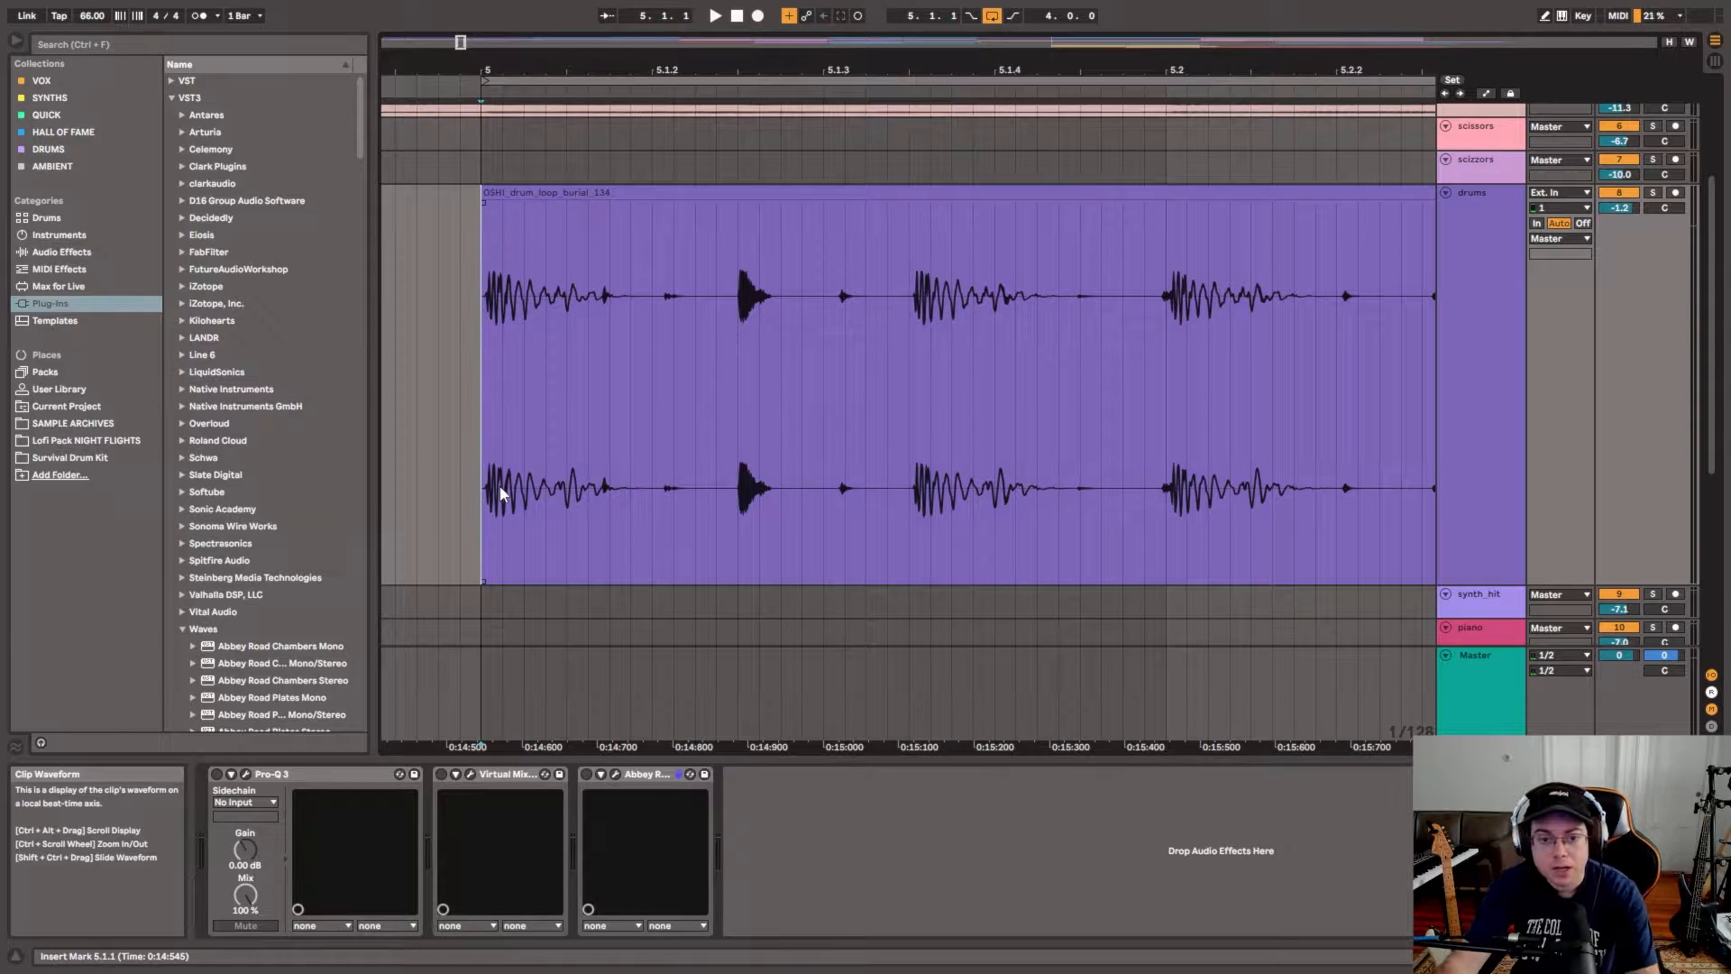
scroll(499, 487, down, 2)
scroll(501, 492, down, 4)
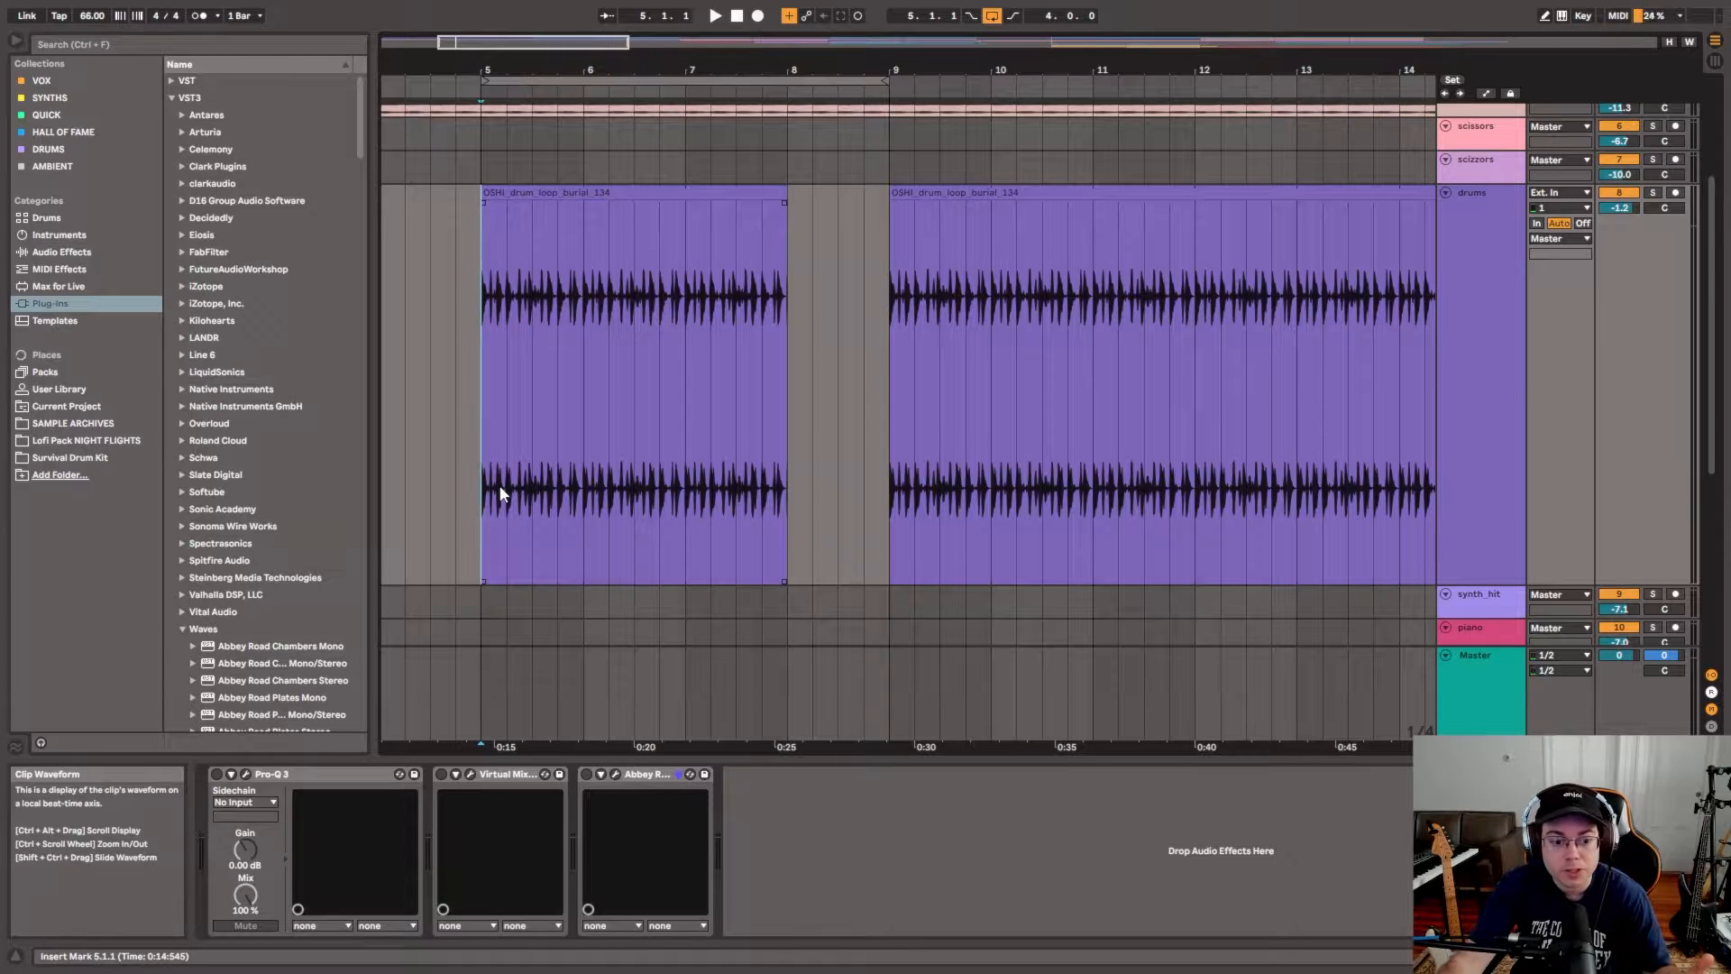
Step: Play the drum loop with its three effects bypassed and with them active to compare the sound
key(space)
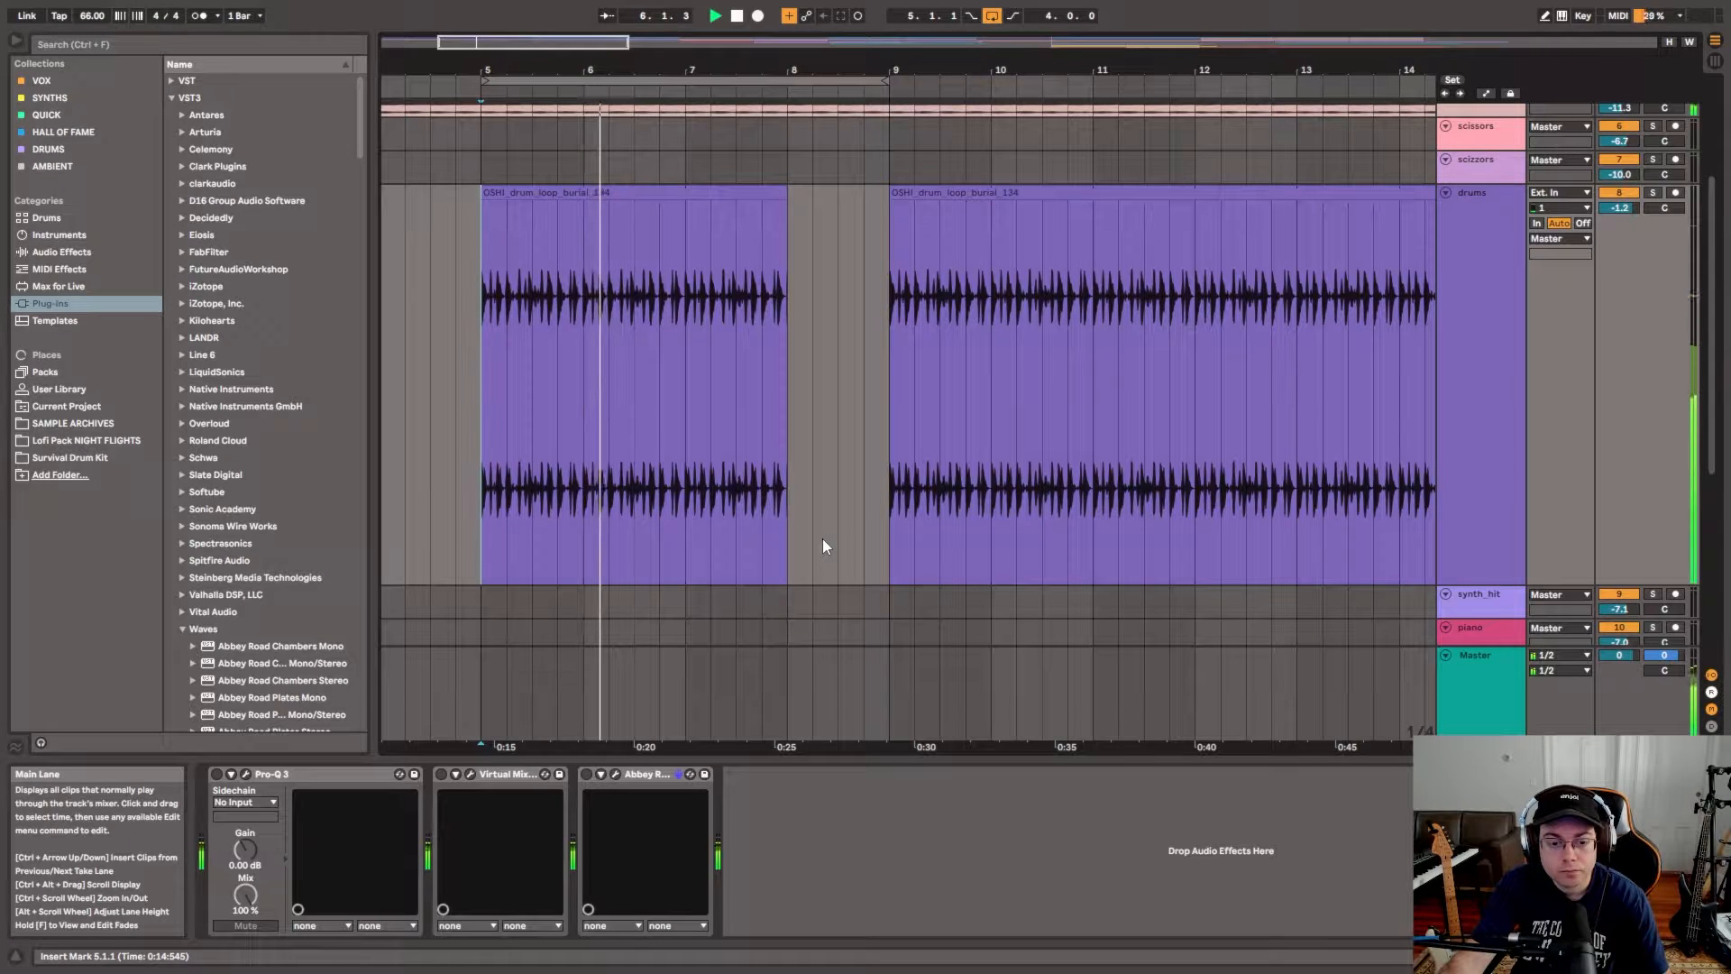
key(space)
click(337, 774)
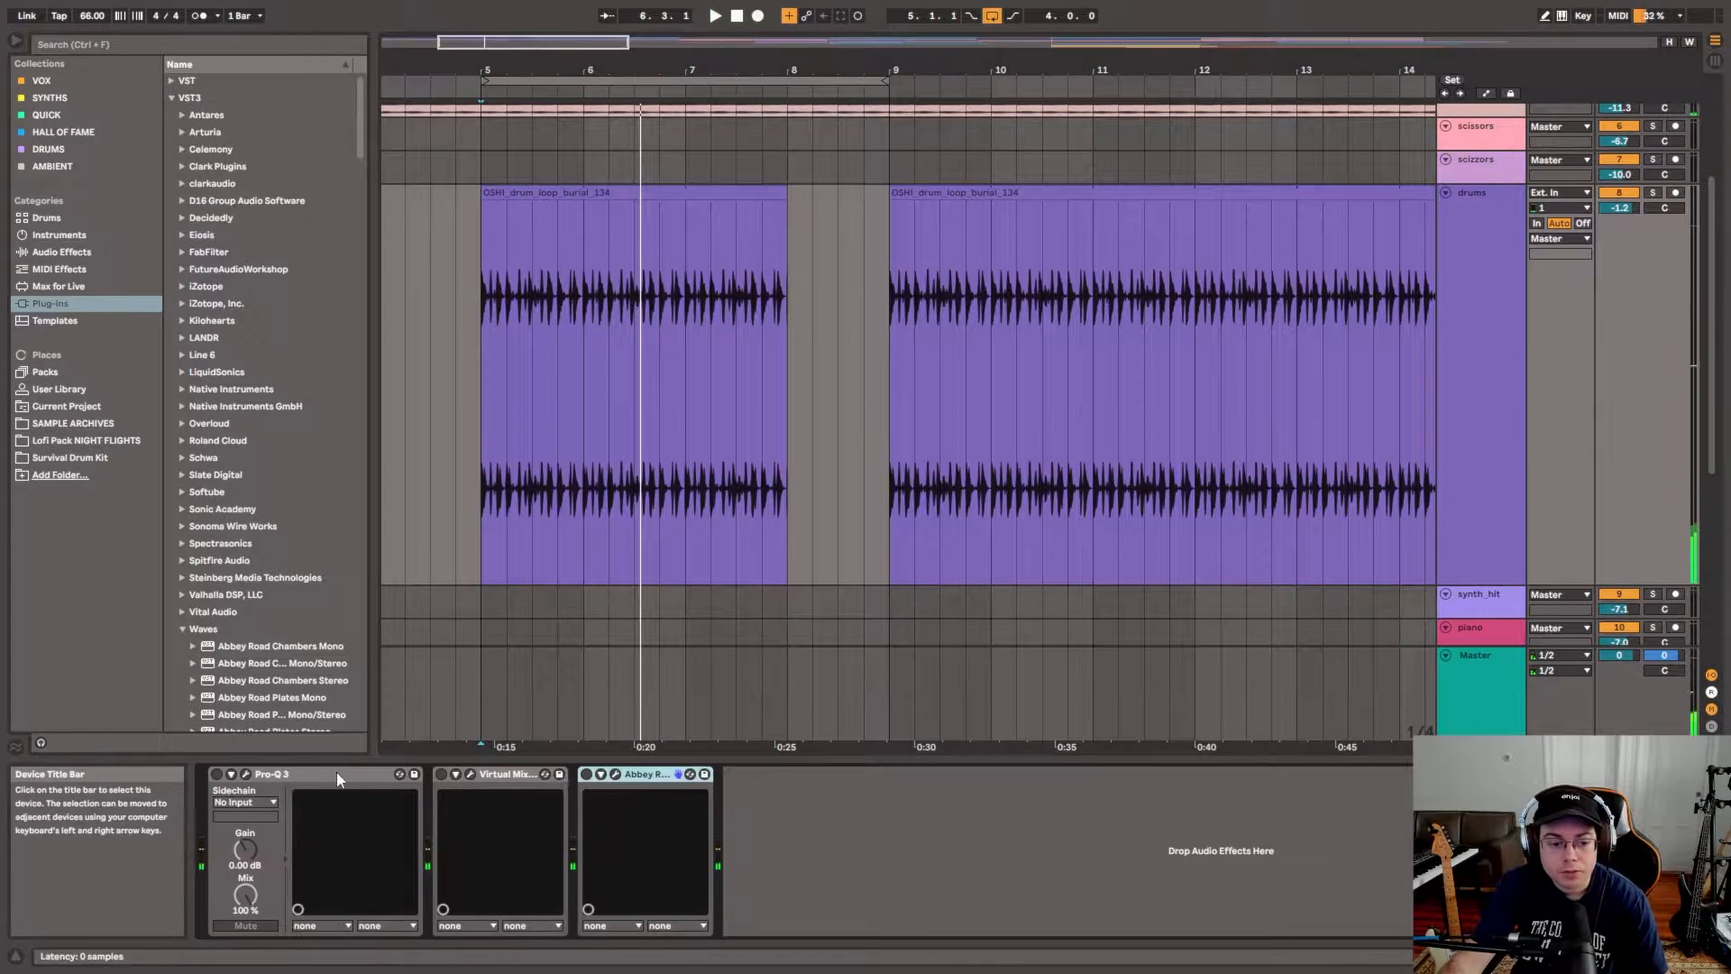
key(space)
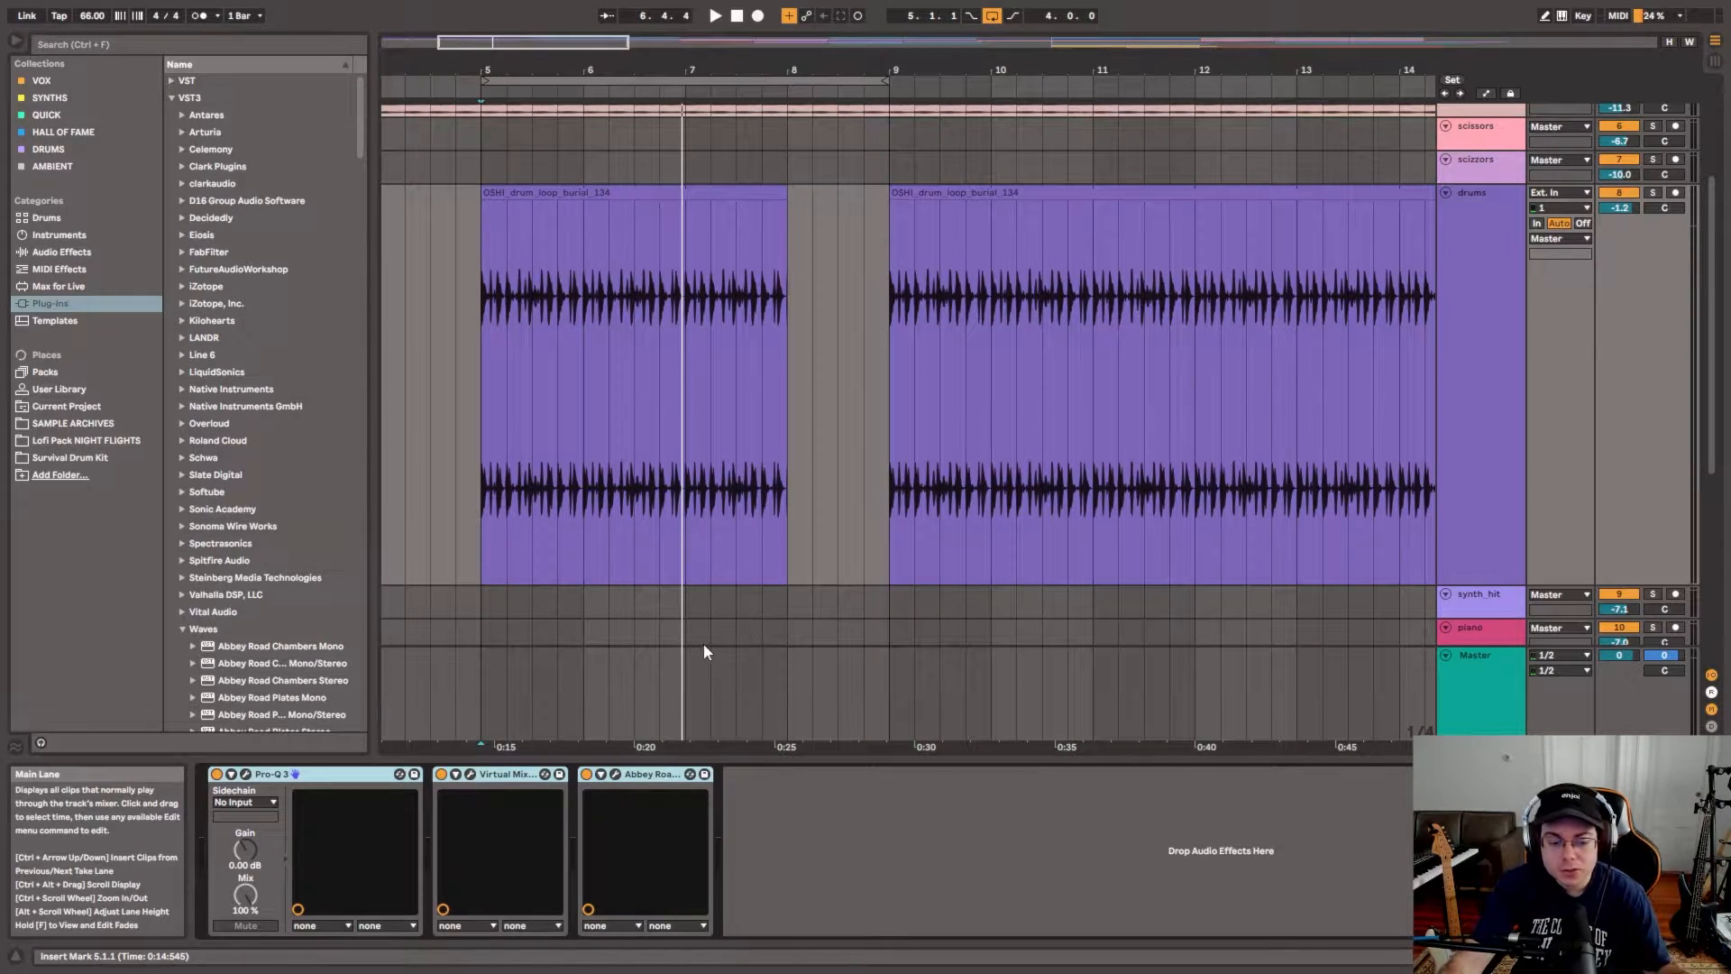
click(642, 774)
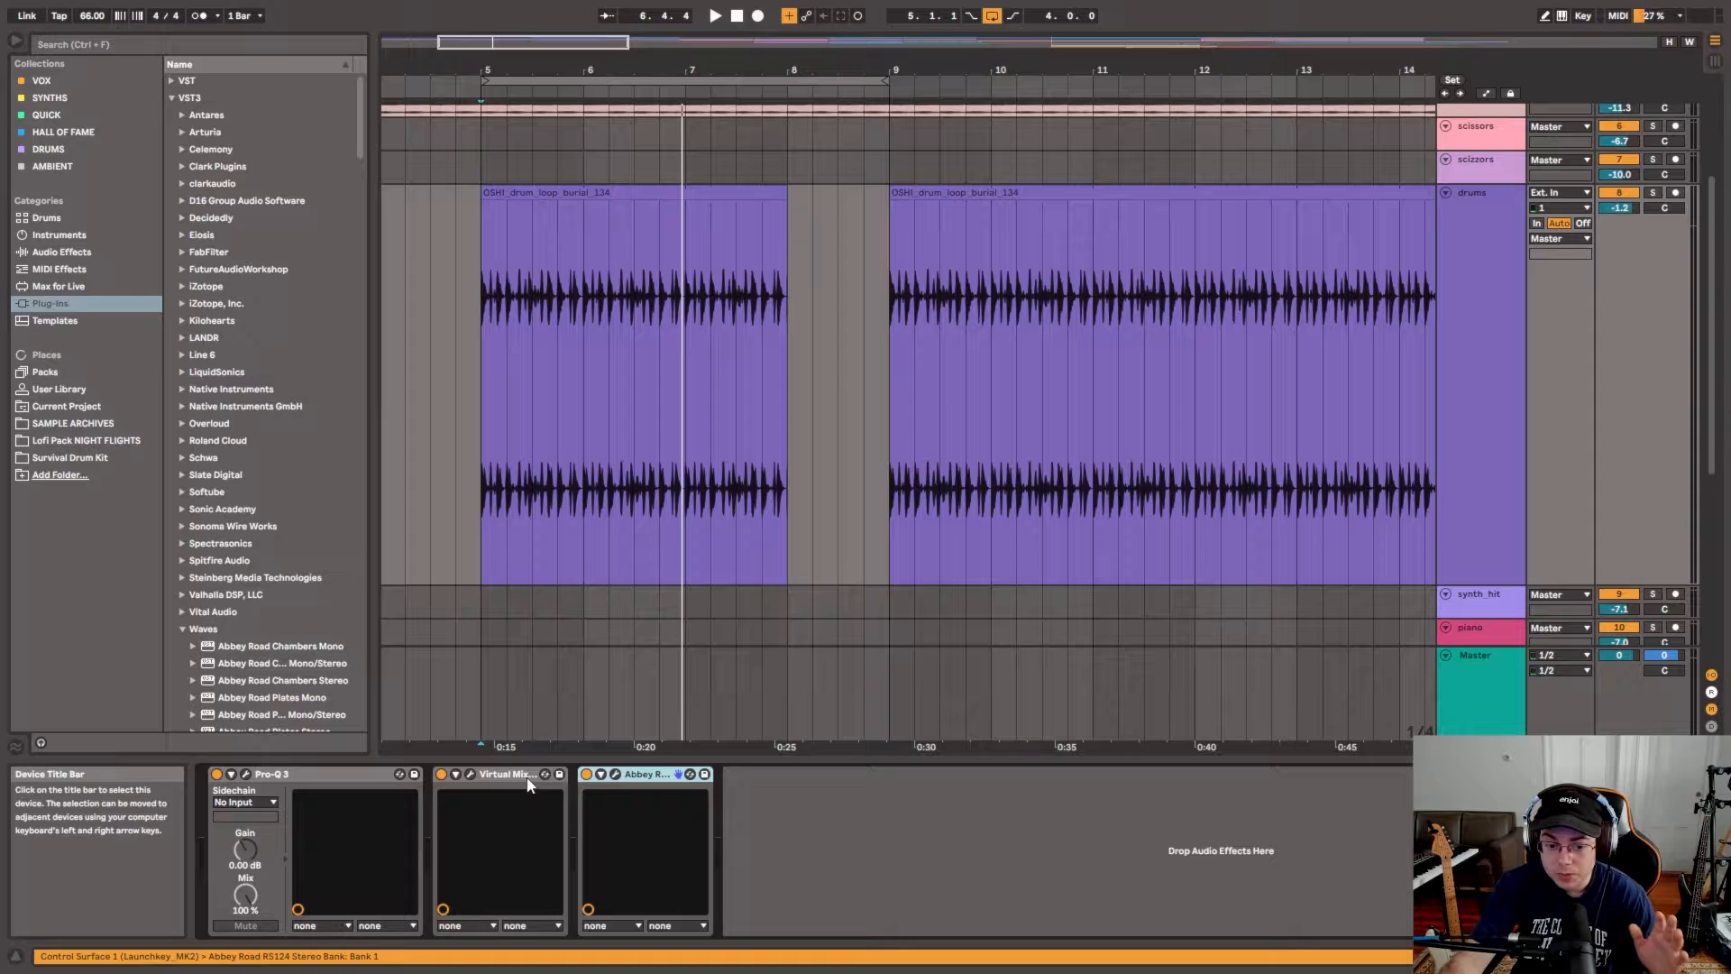
Step: Open the Pro-Q 3 equalizer on the drums track and solo that track
click(382, 774)
click(245, 773)
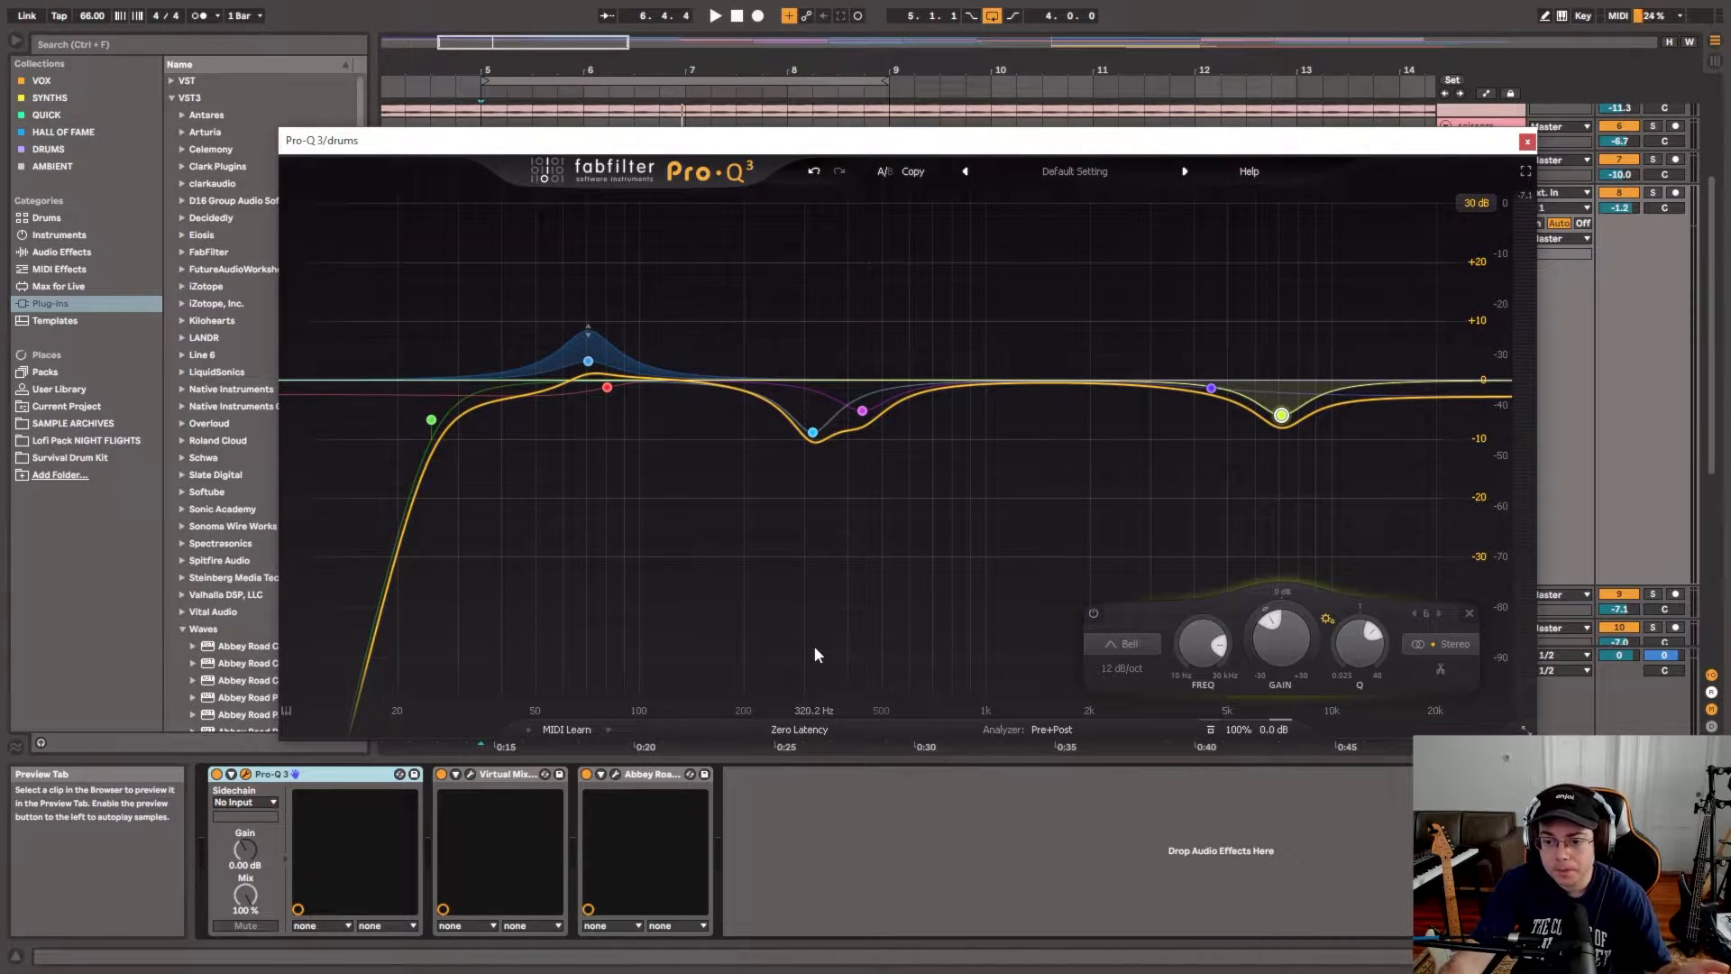
drag(963, 142, 891, 143)
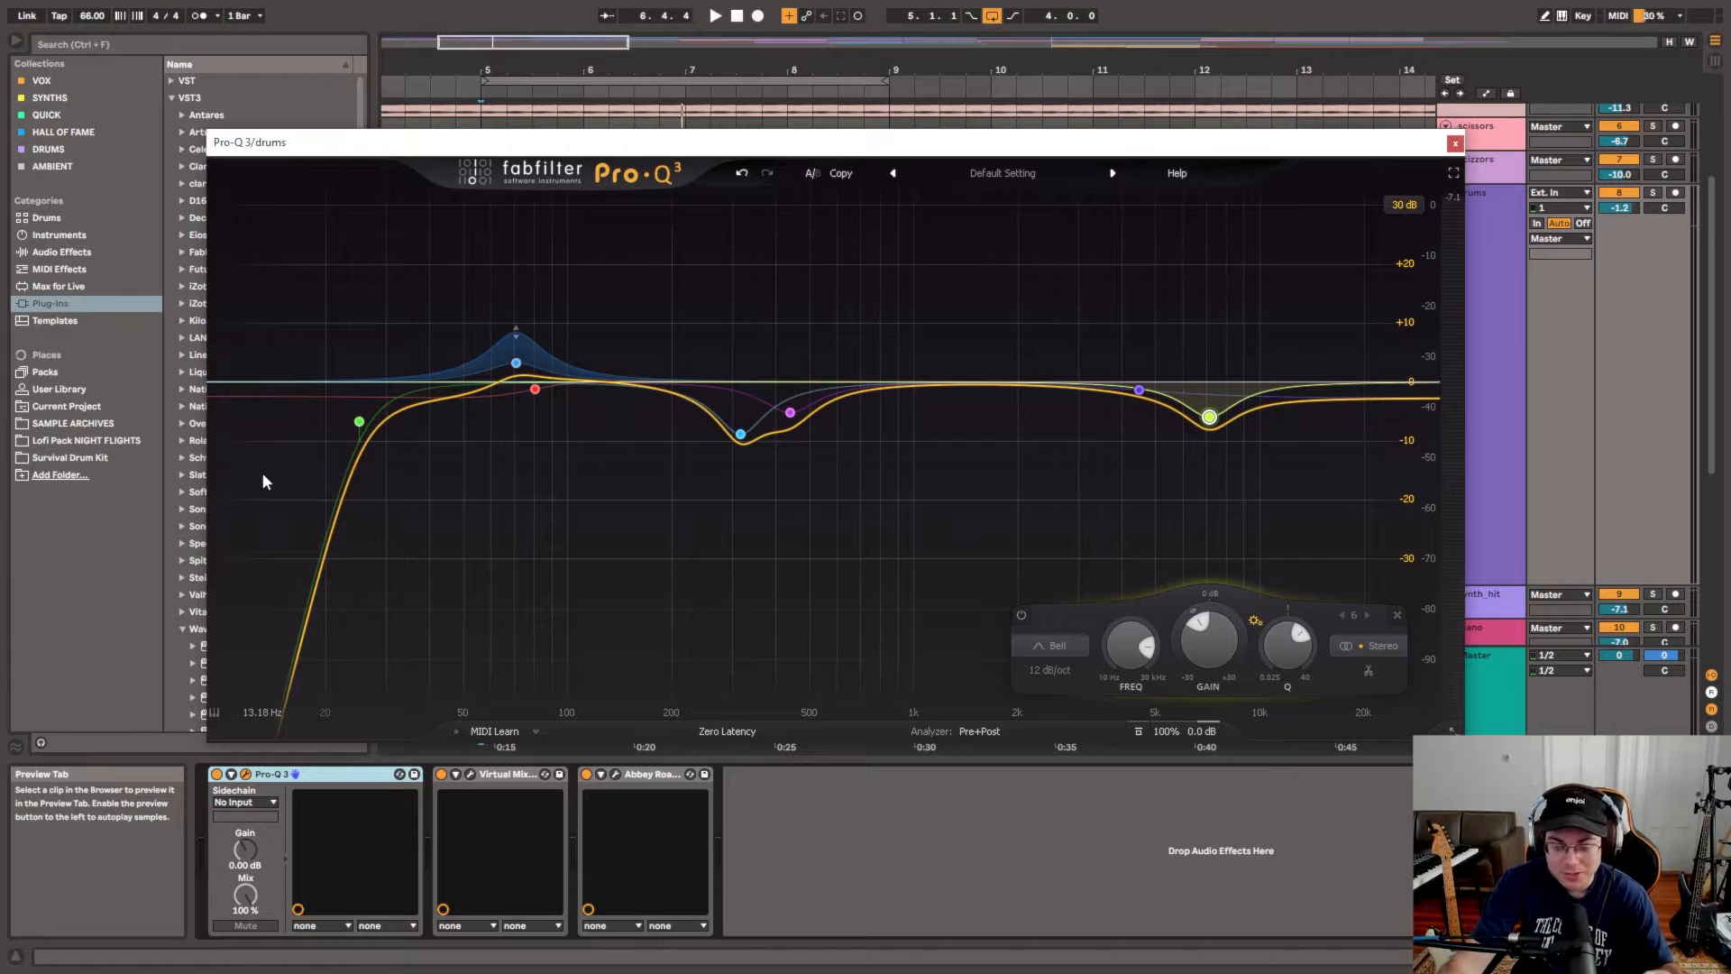
mouse_move(1193, 380)
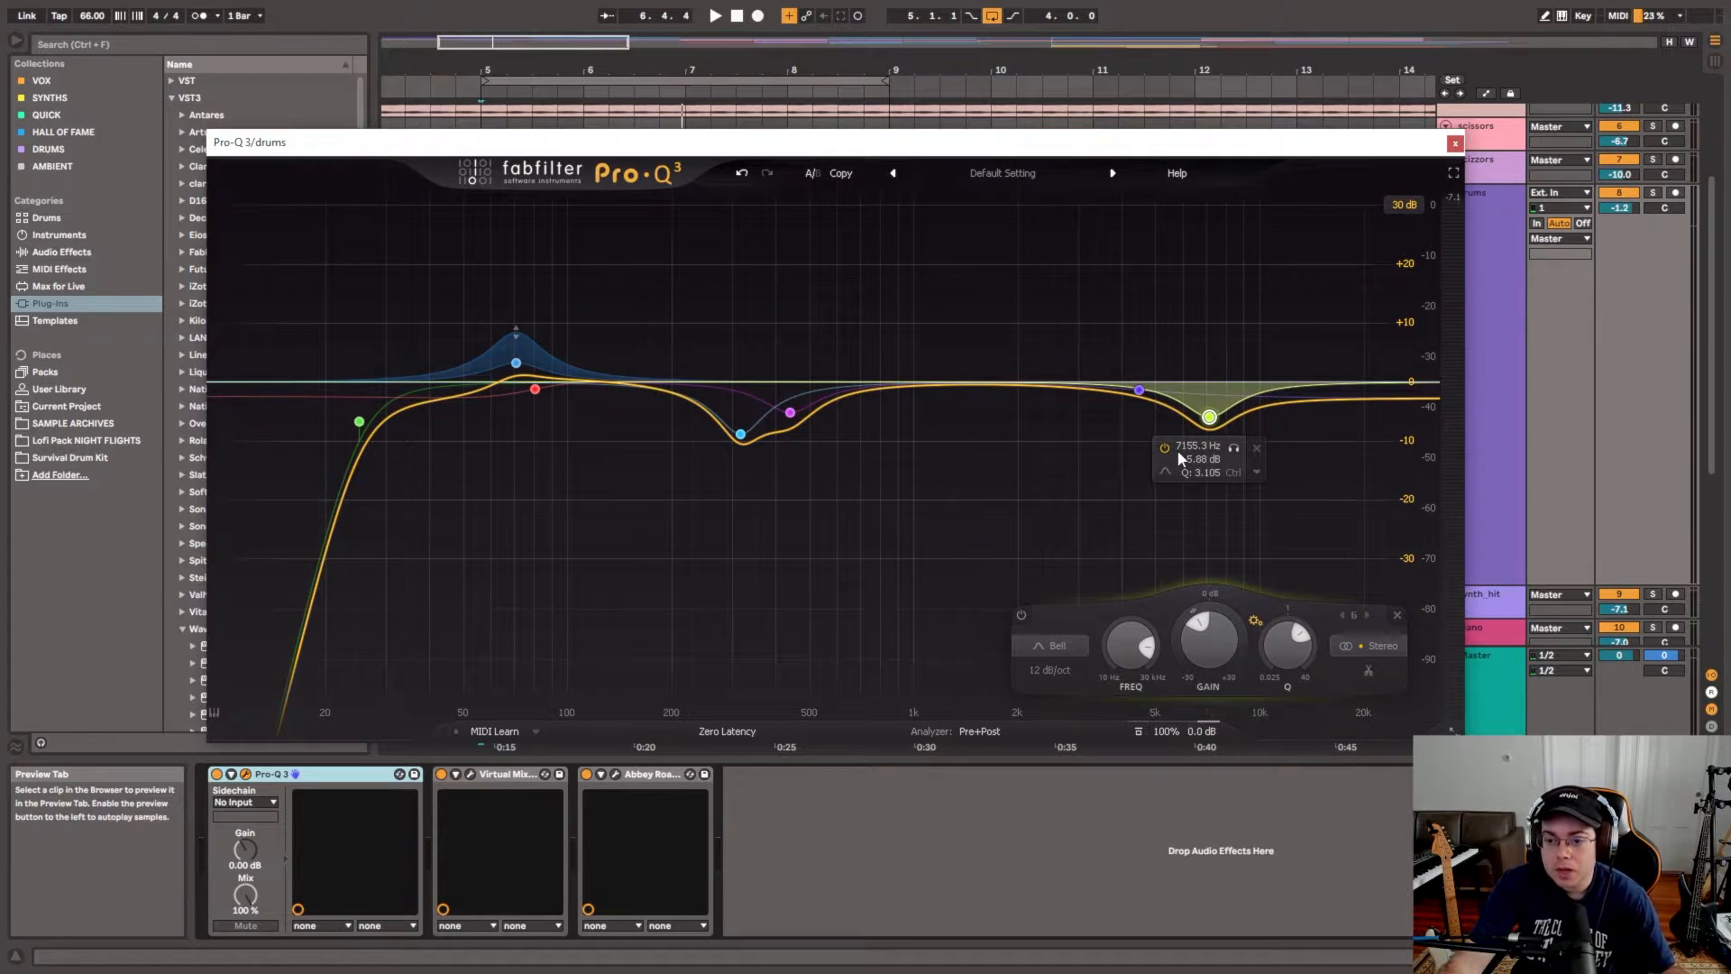
click(1652, 192)
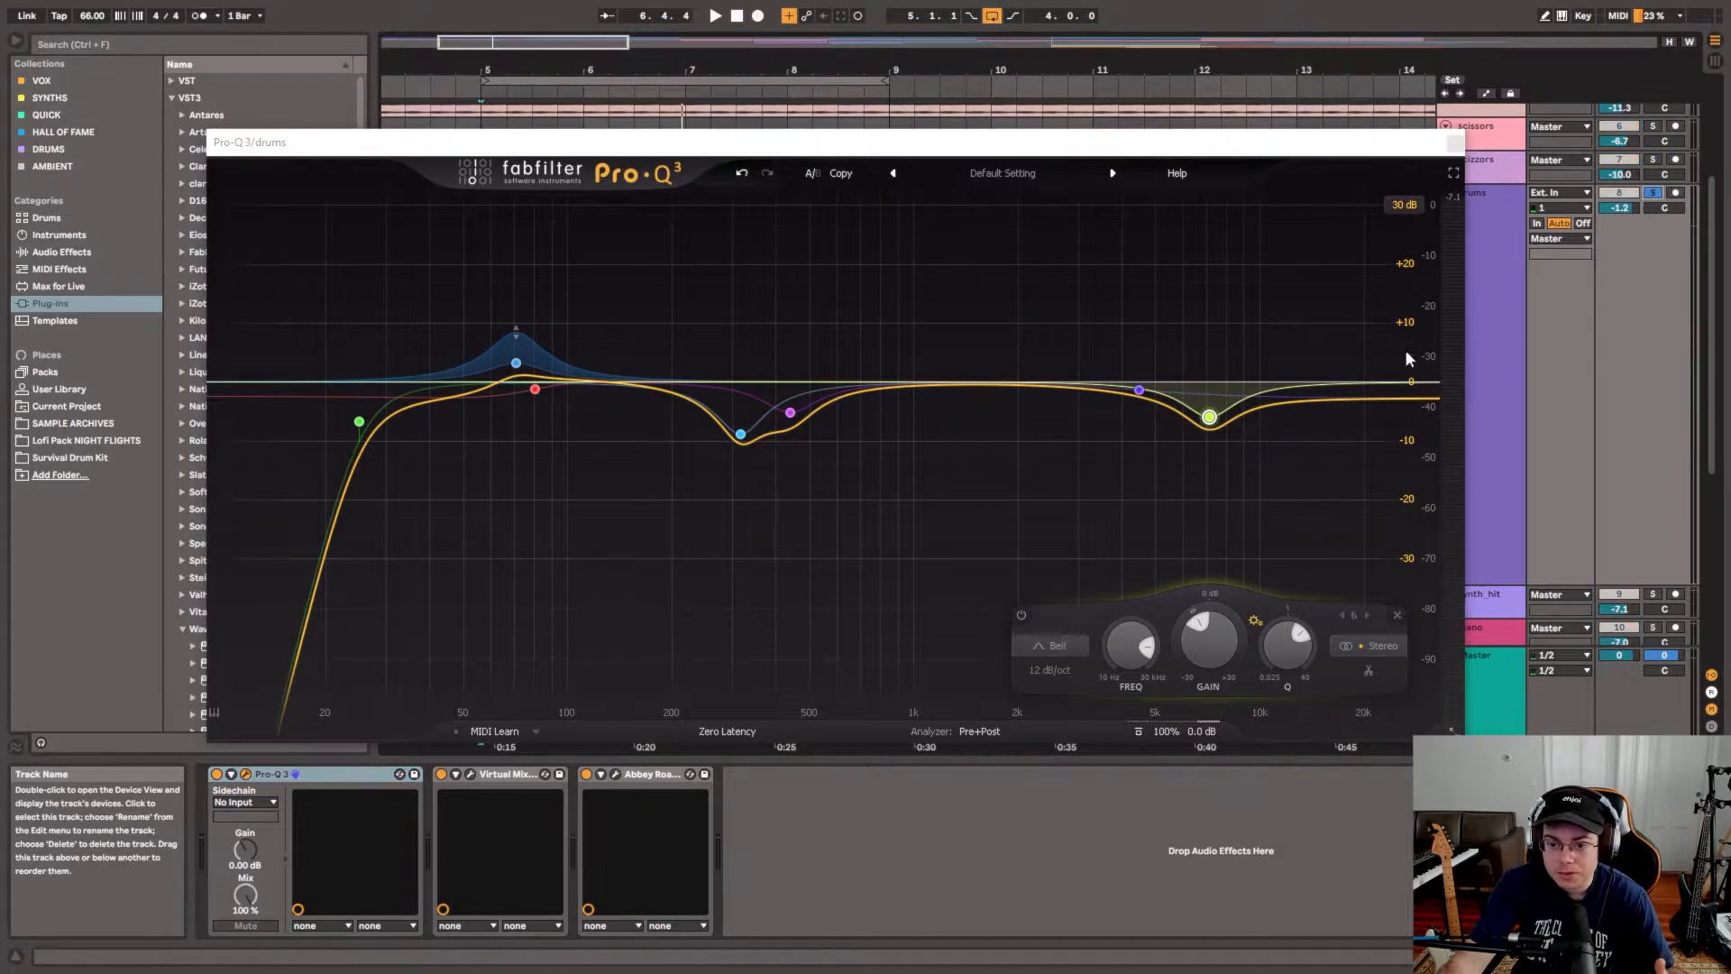
Step: Bypass the 7155.3 Hz and 4482.0 Hz equalizer bands and play the soloed drums without these high-frequency cuts
click(1171, 449)
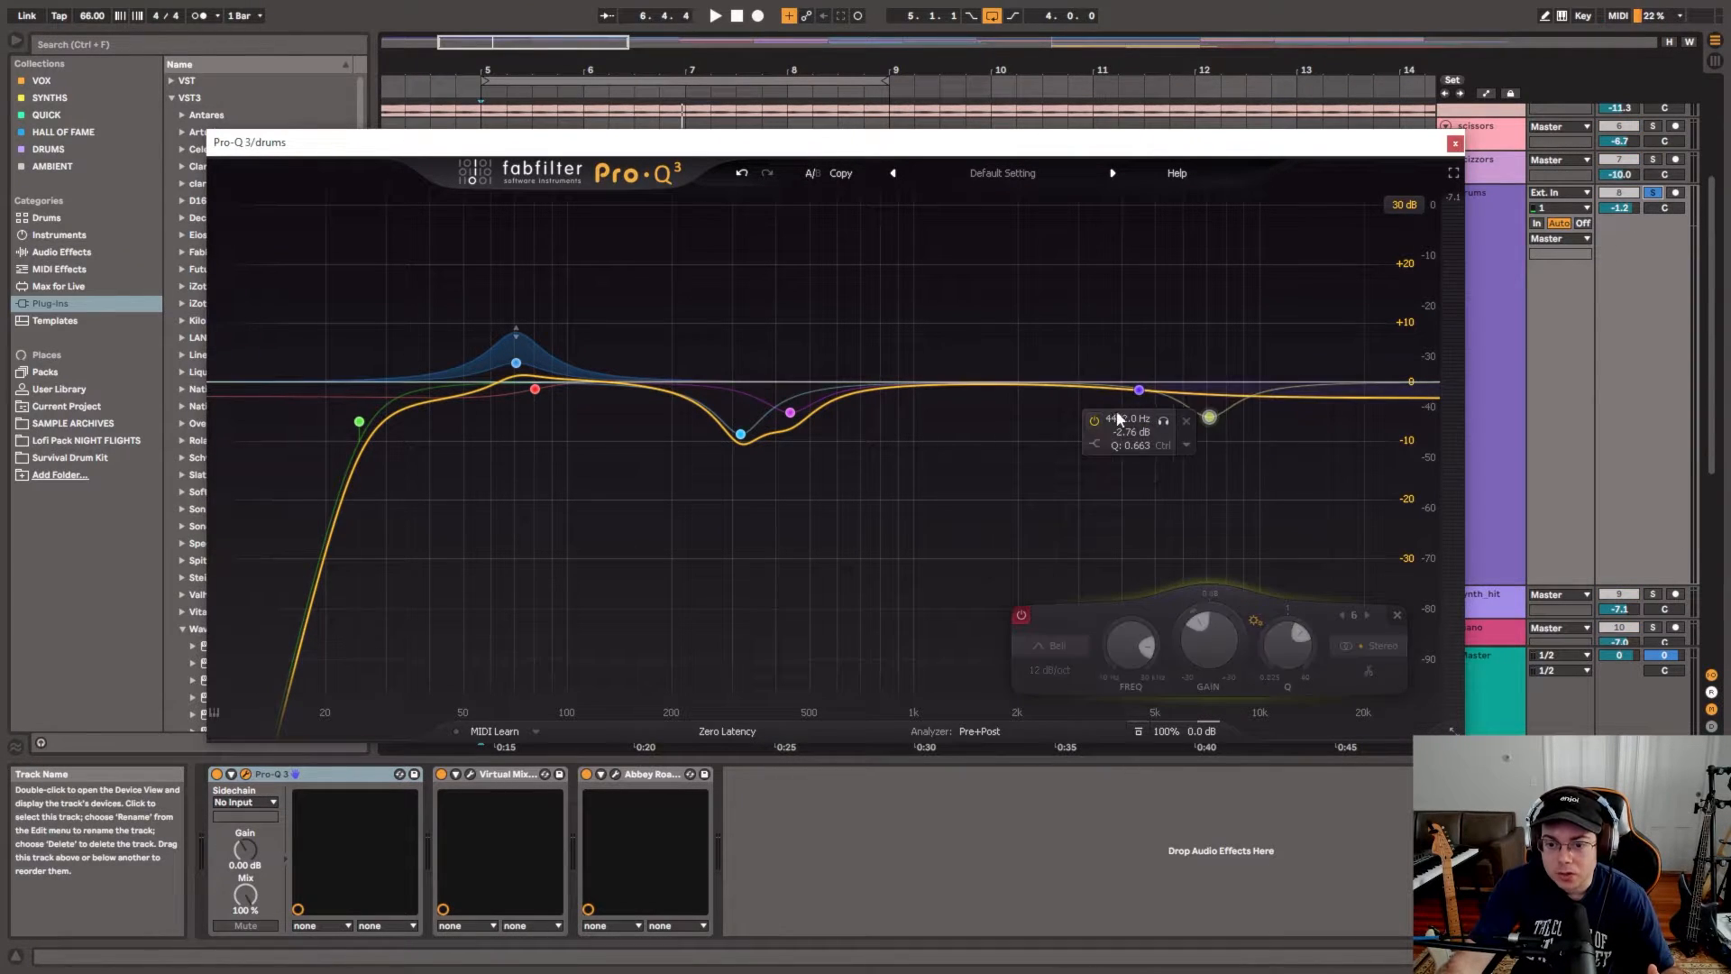
click(1096, 420)
key(space)
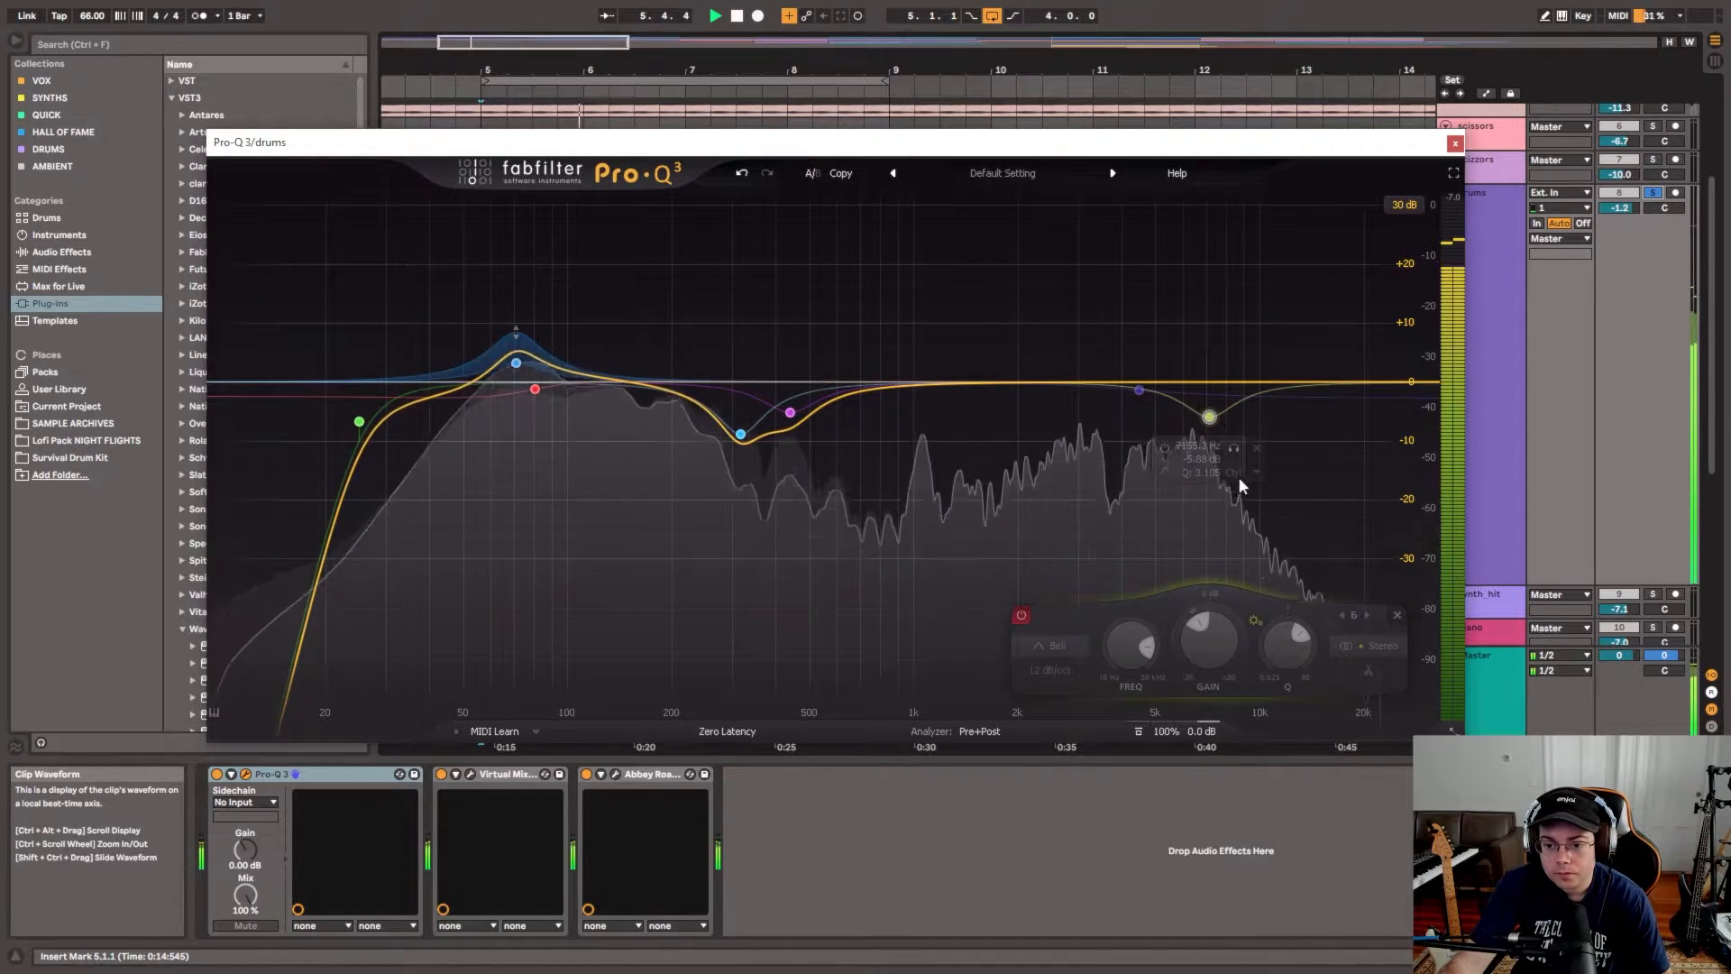
key(space)
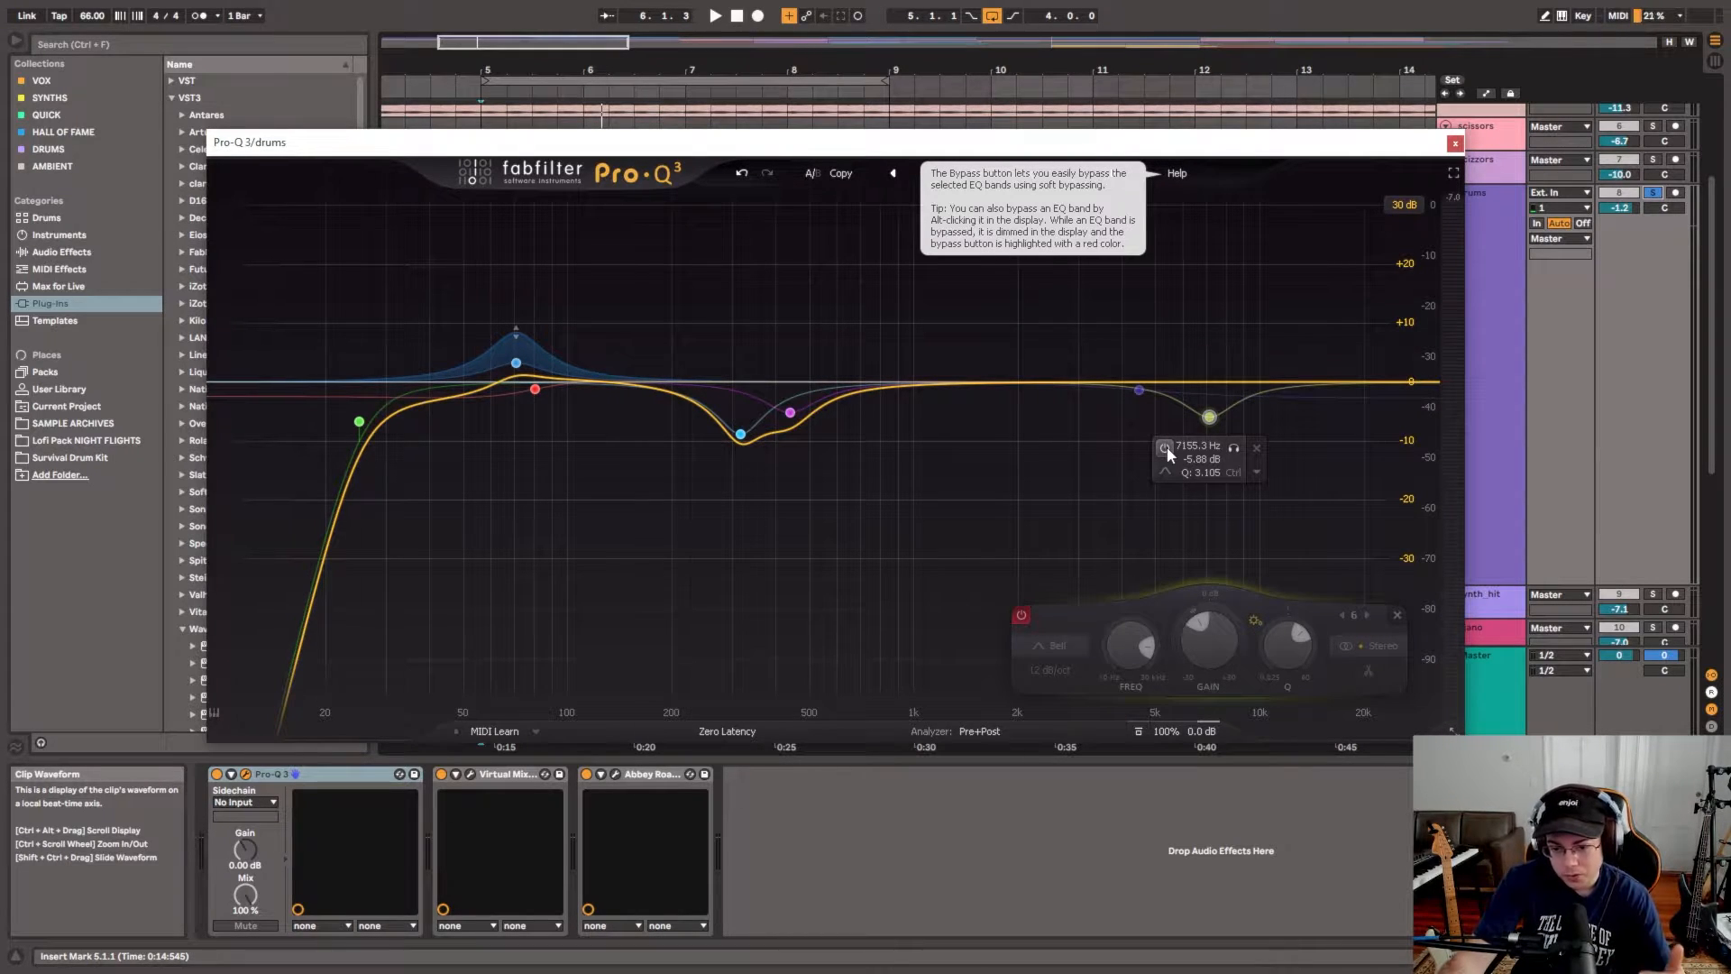
Step: Toggle the 7155.3 Hz and 4482.0 Hz cuts during playback for comparison, leaving both bands enabled
click(1165, 447)
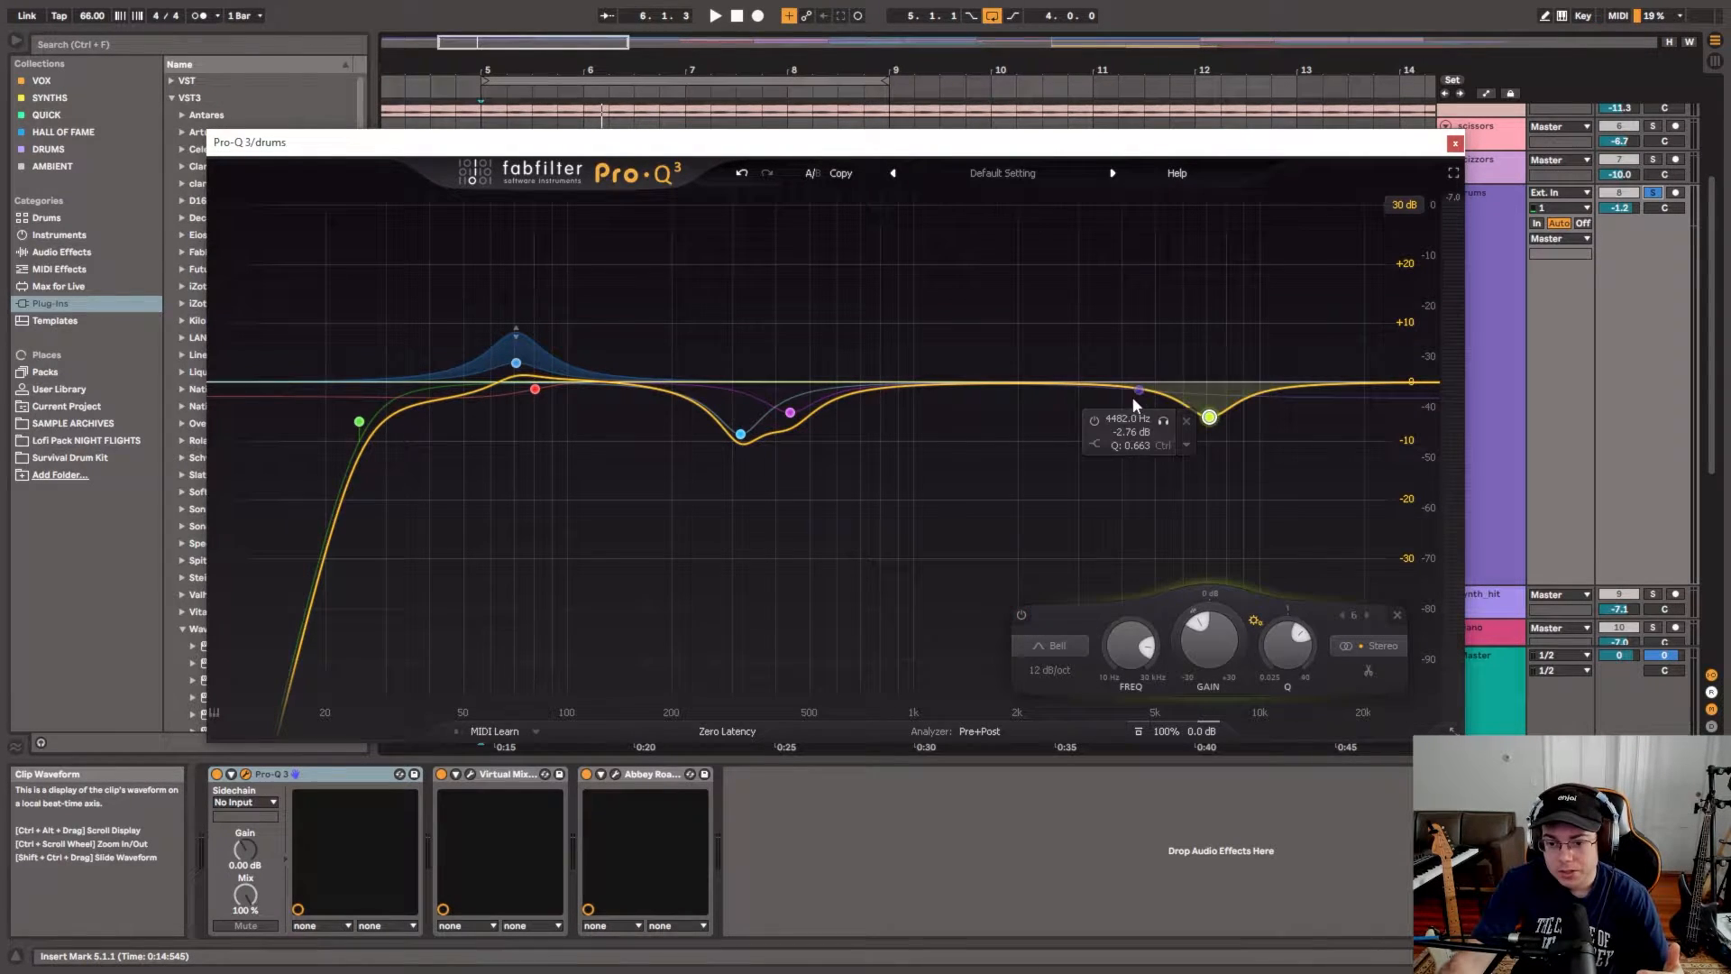
click(1093, 422)
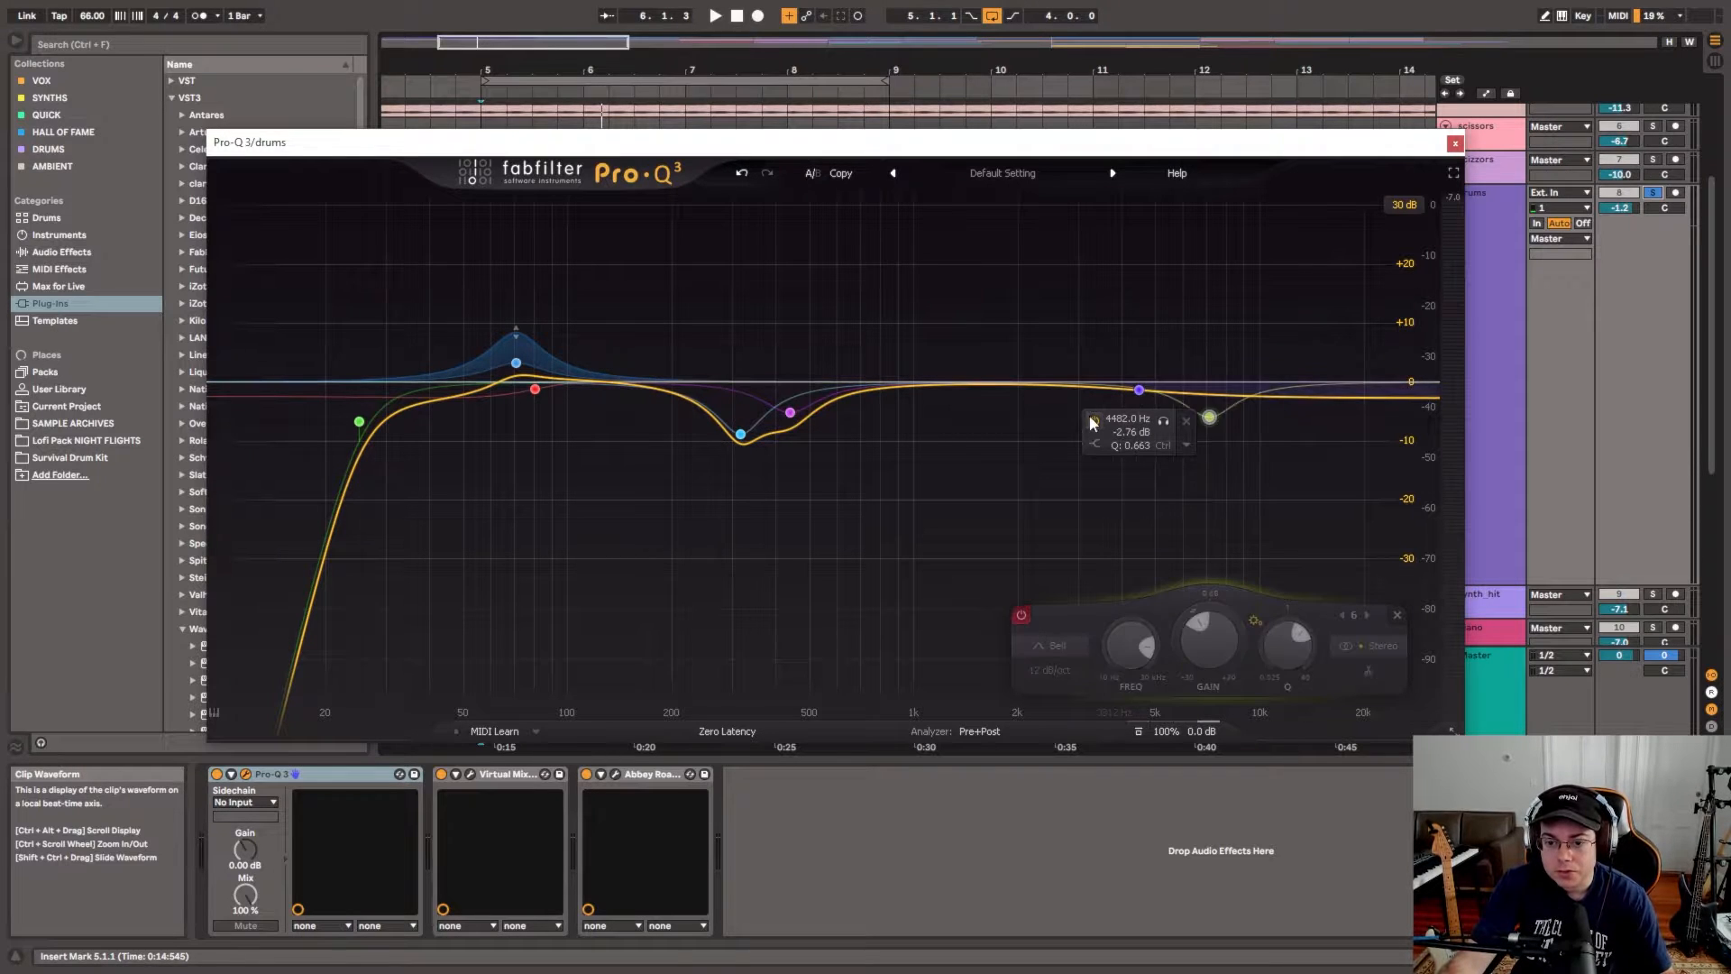
key(space)
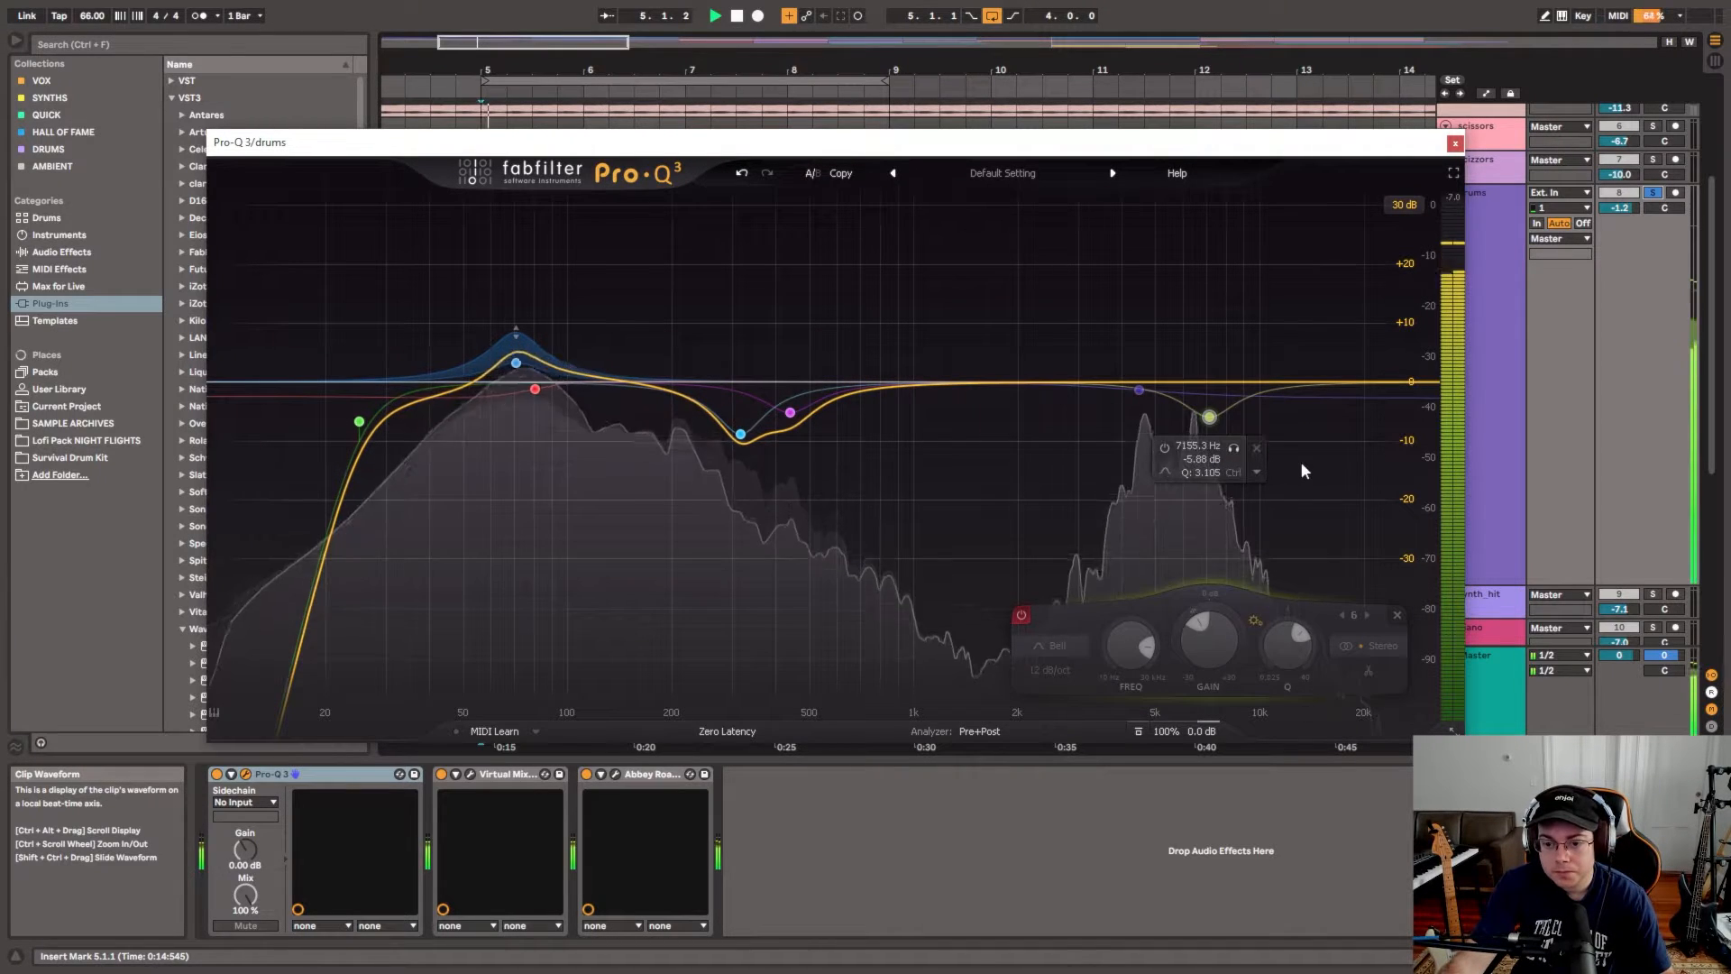
click(1165, 447)
key(space)
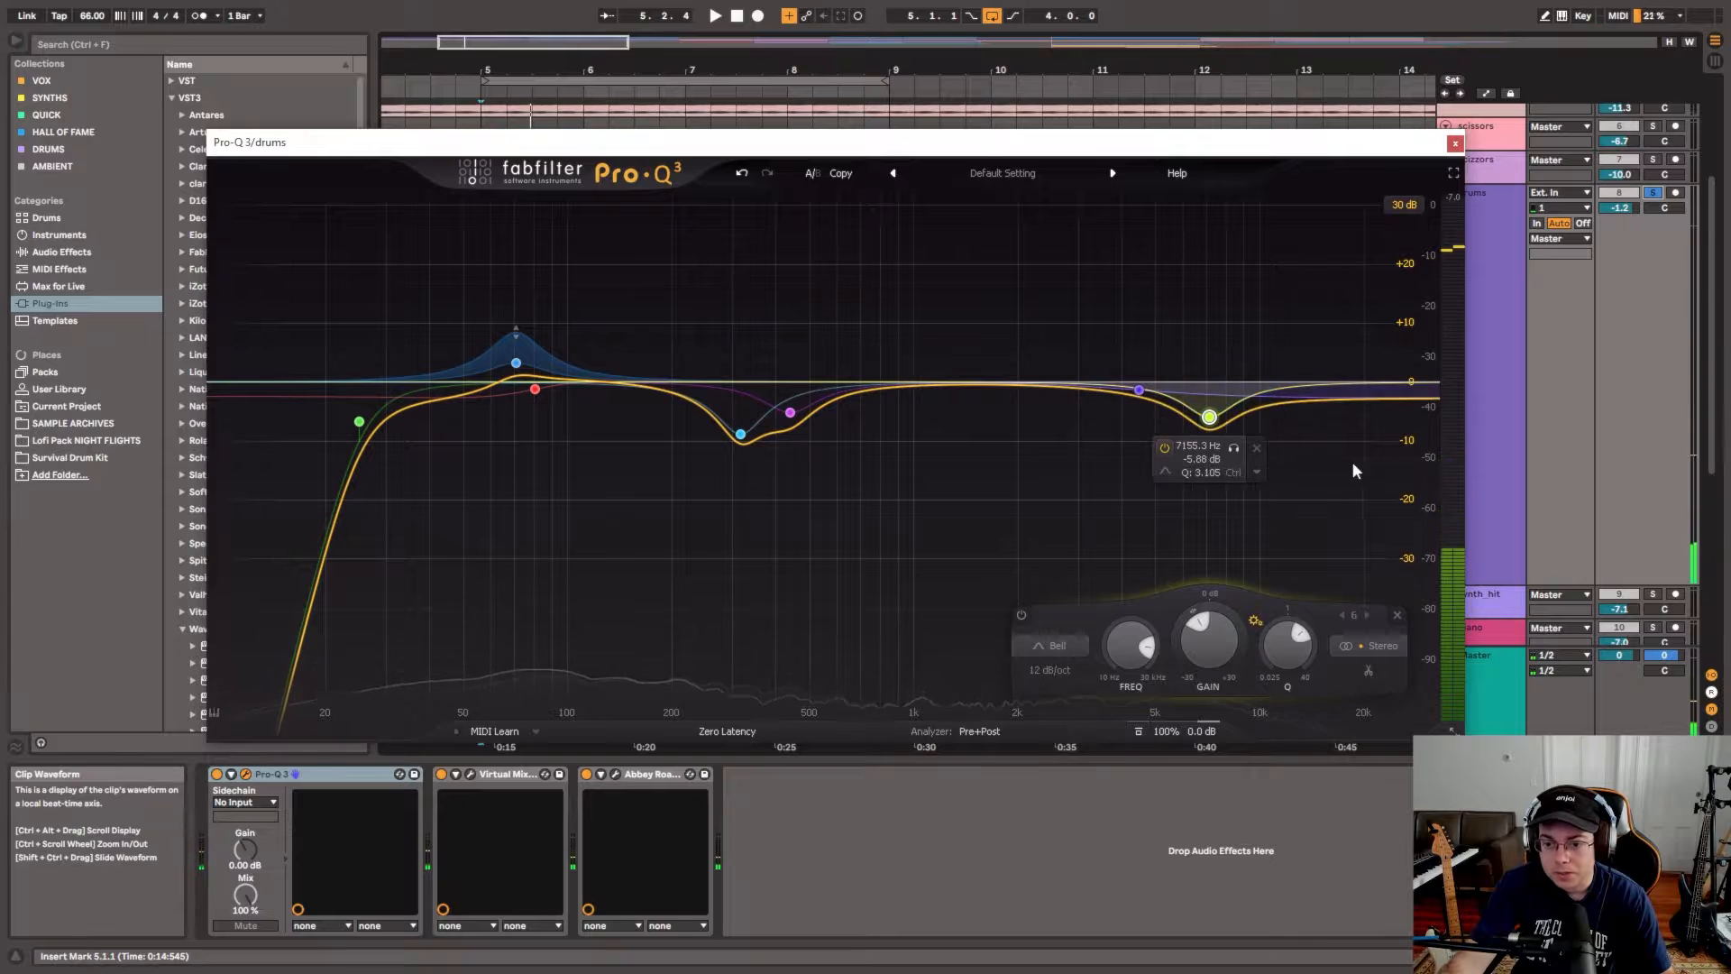
key(space)
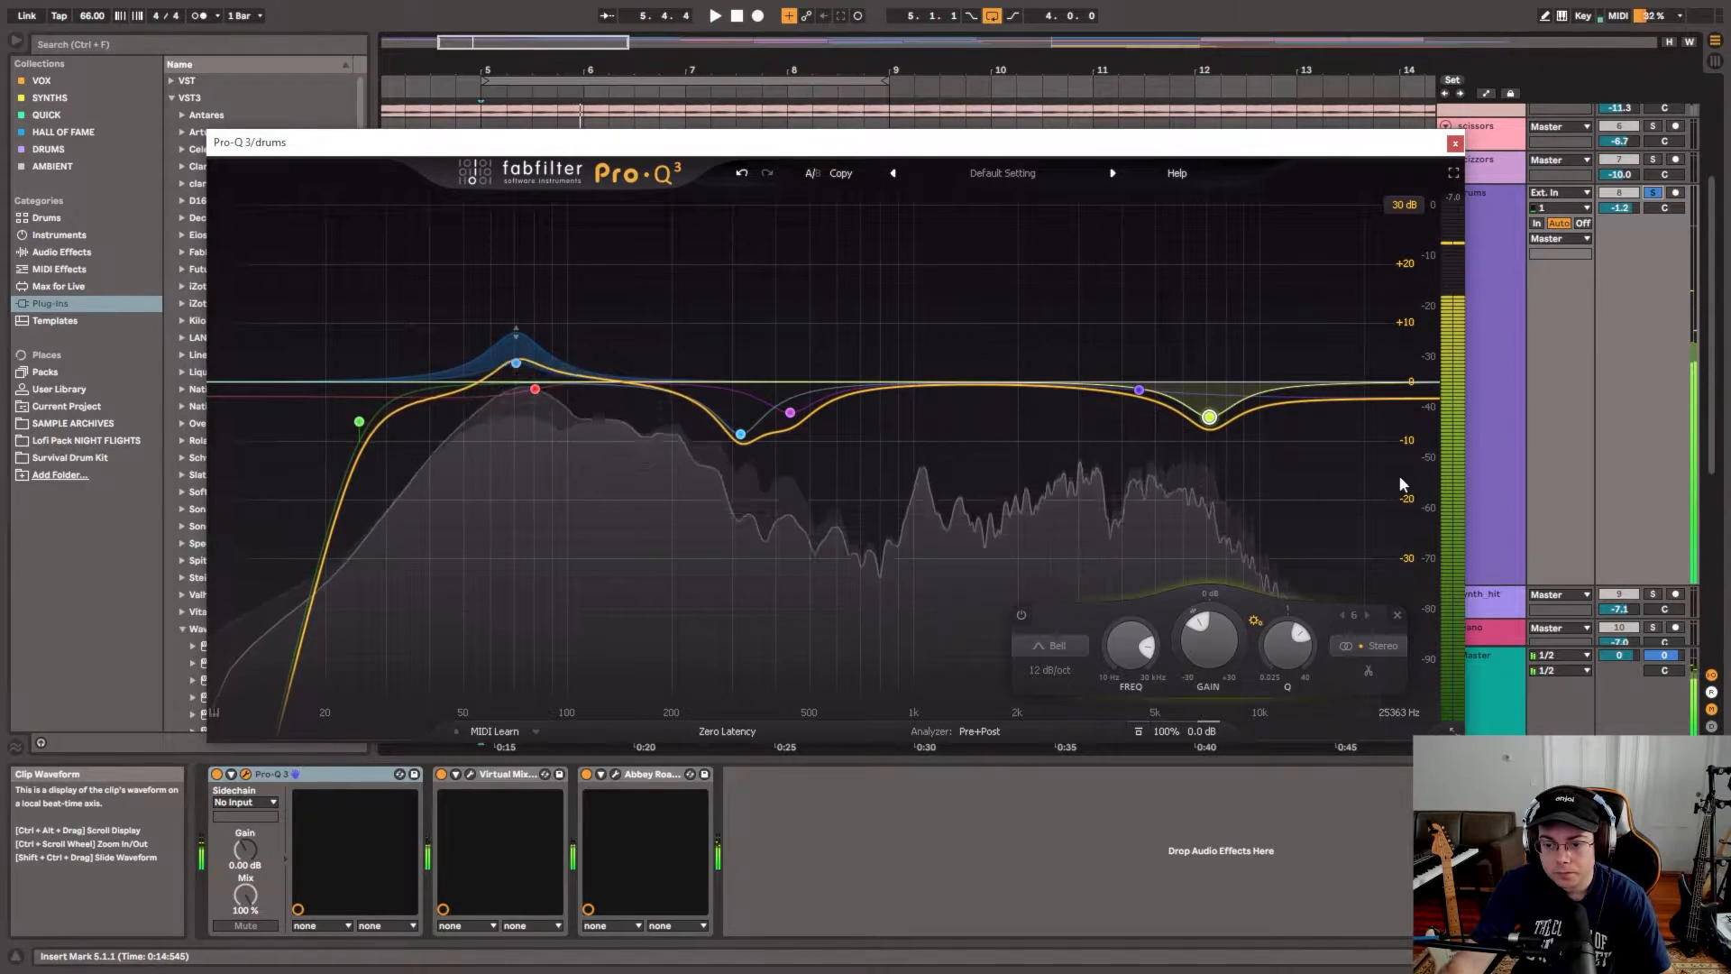
key(space)
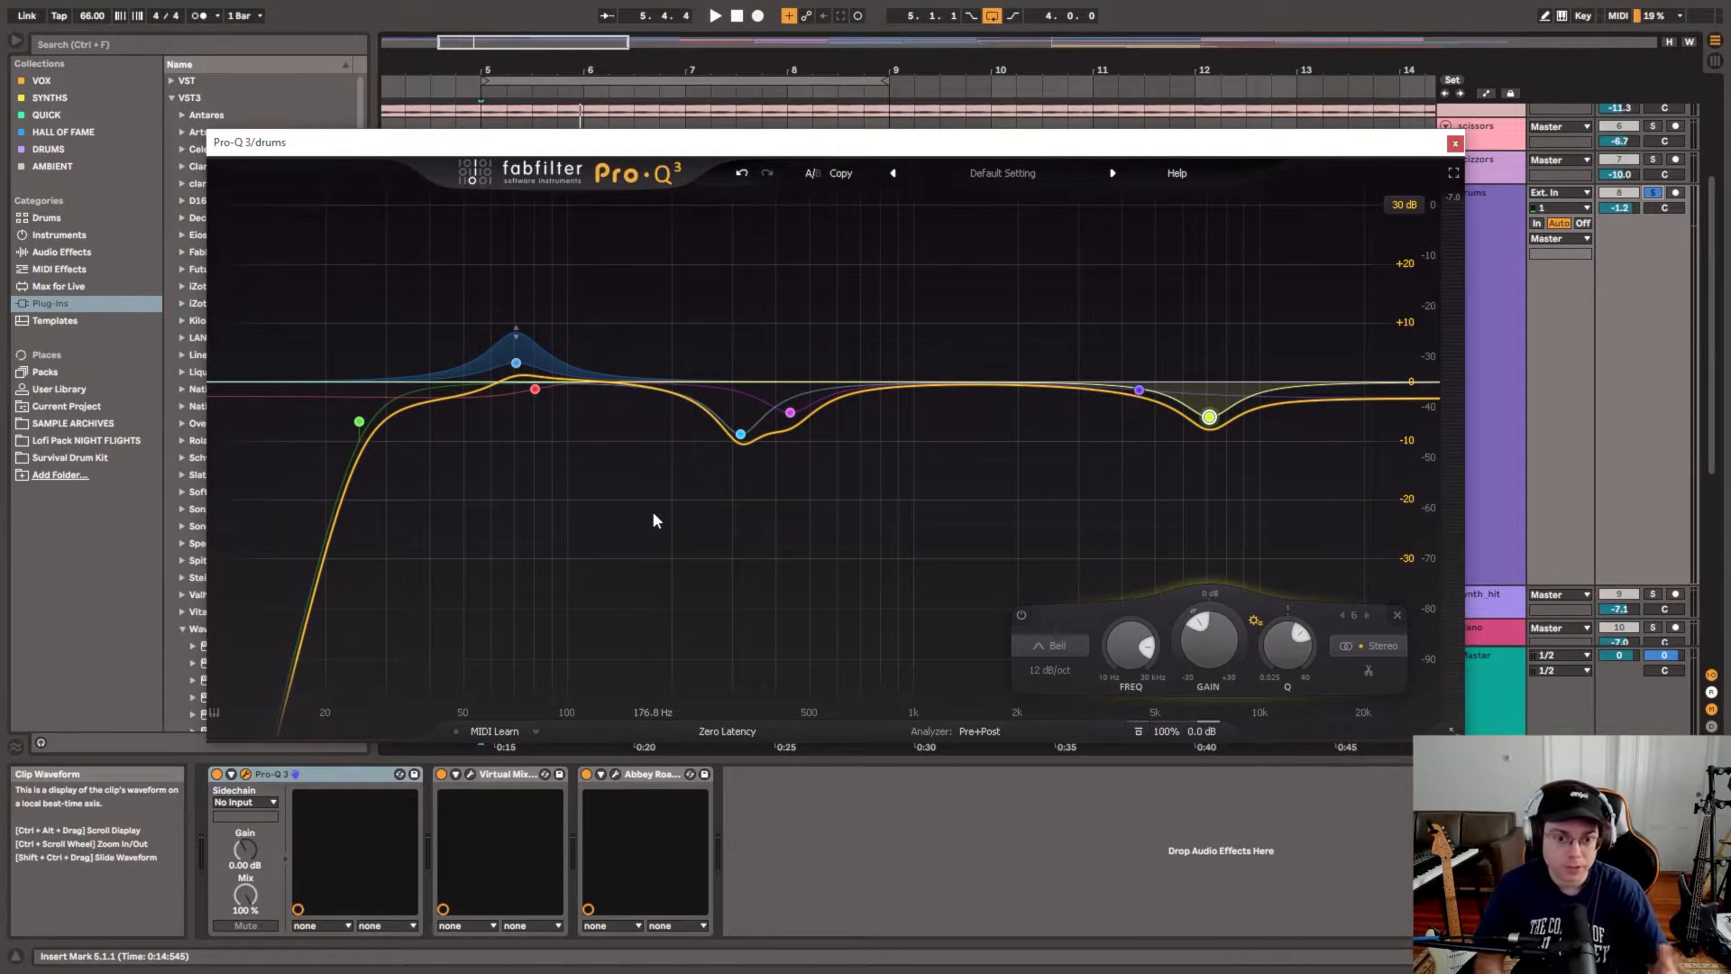
Step: Try a much wider Q on the 71 Hz dynamic bell band and undo the change
click(518, 365)
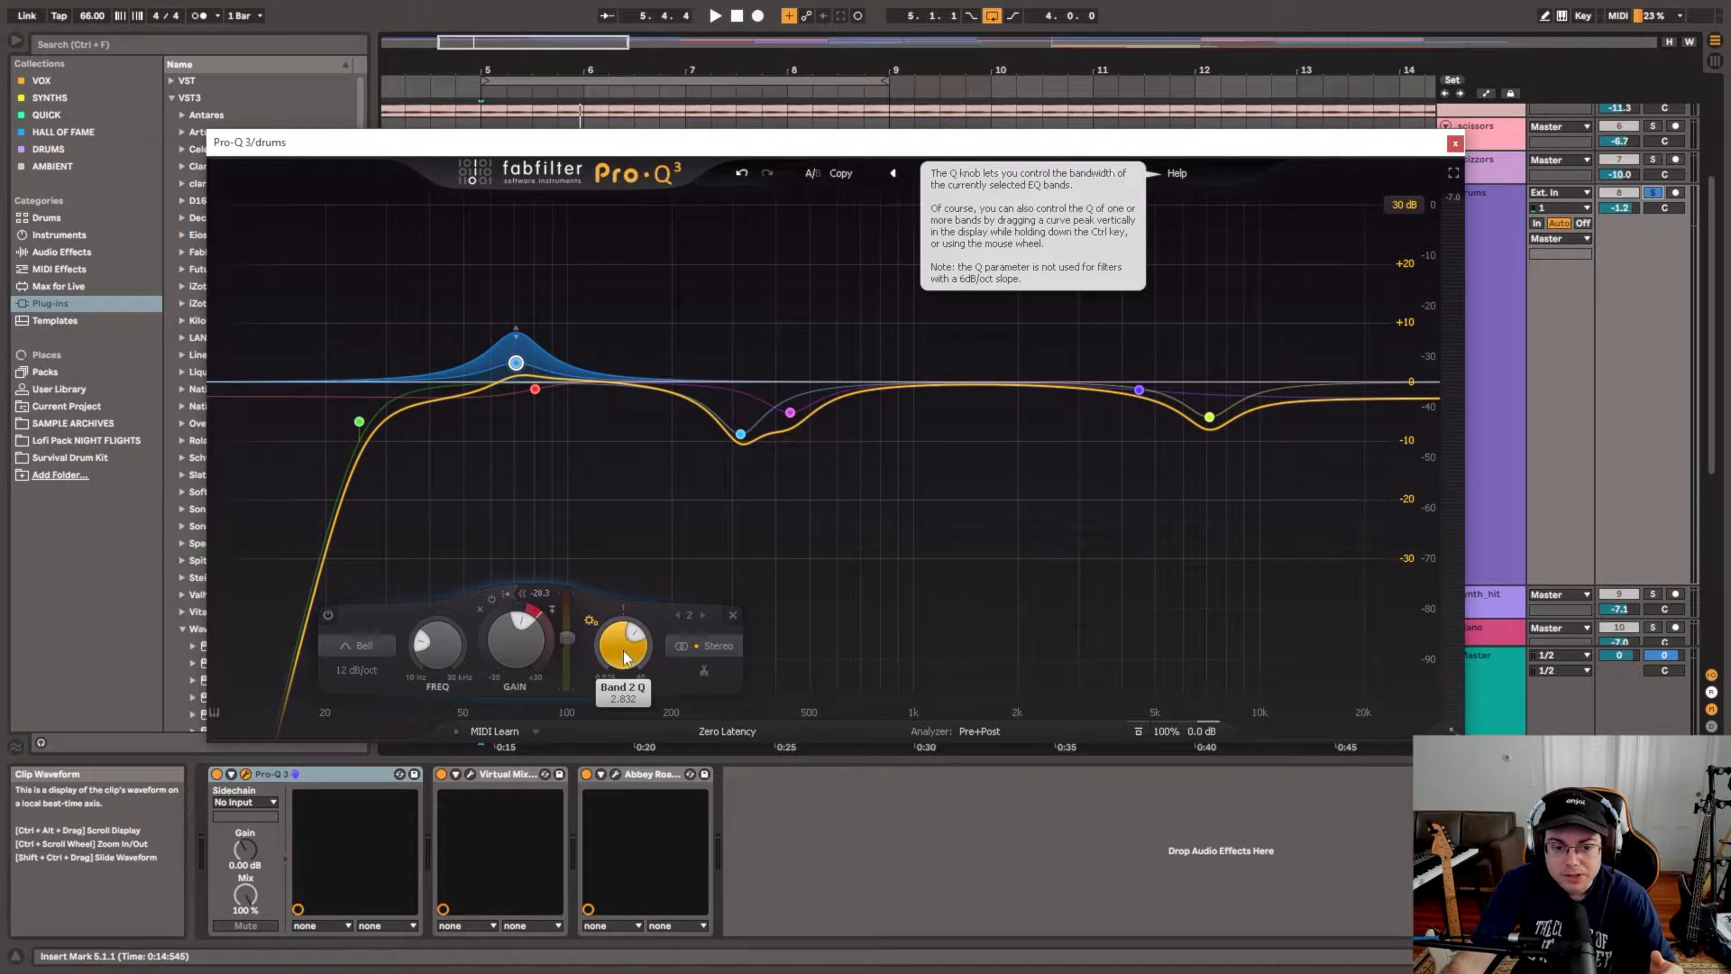
drag(624, 651, 638, 709)
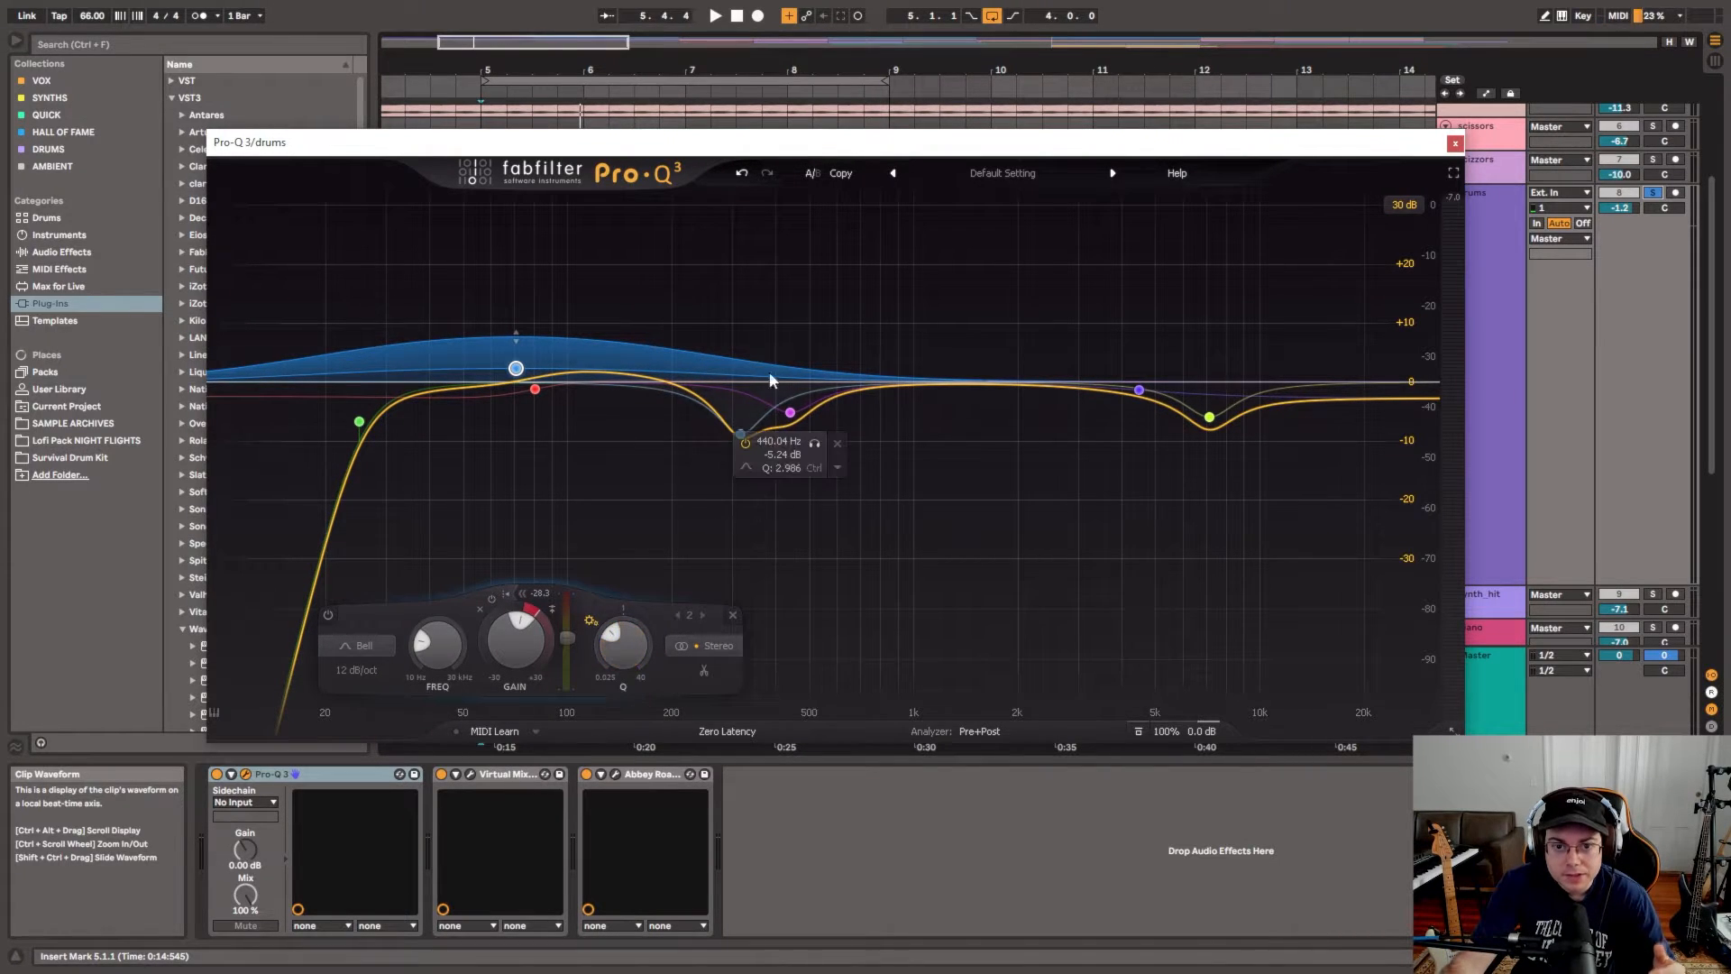
key(ctrl+z)
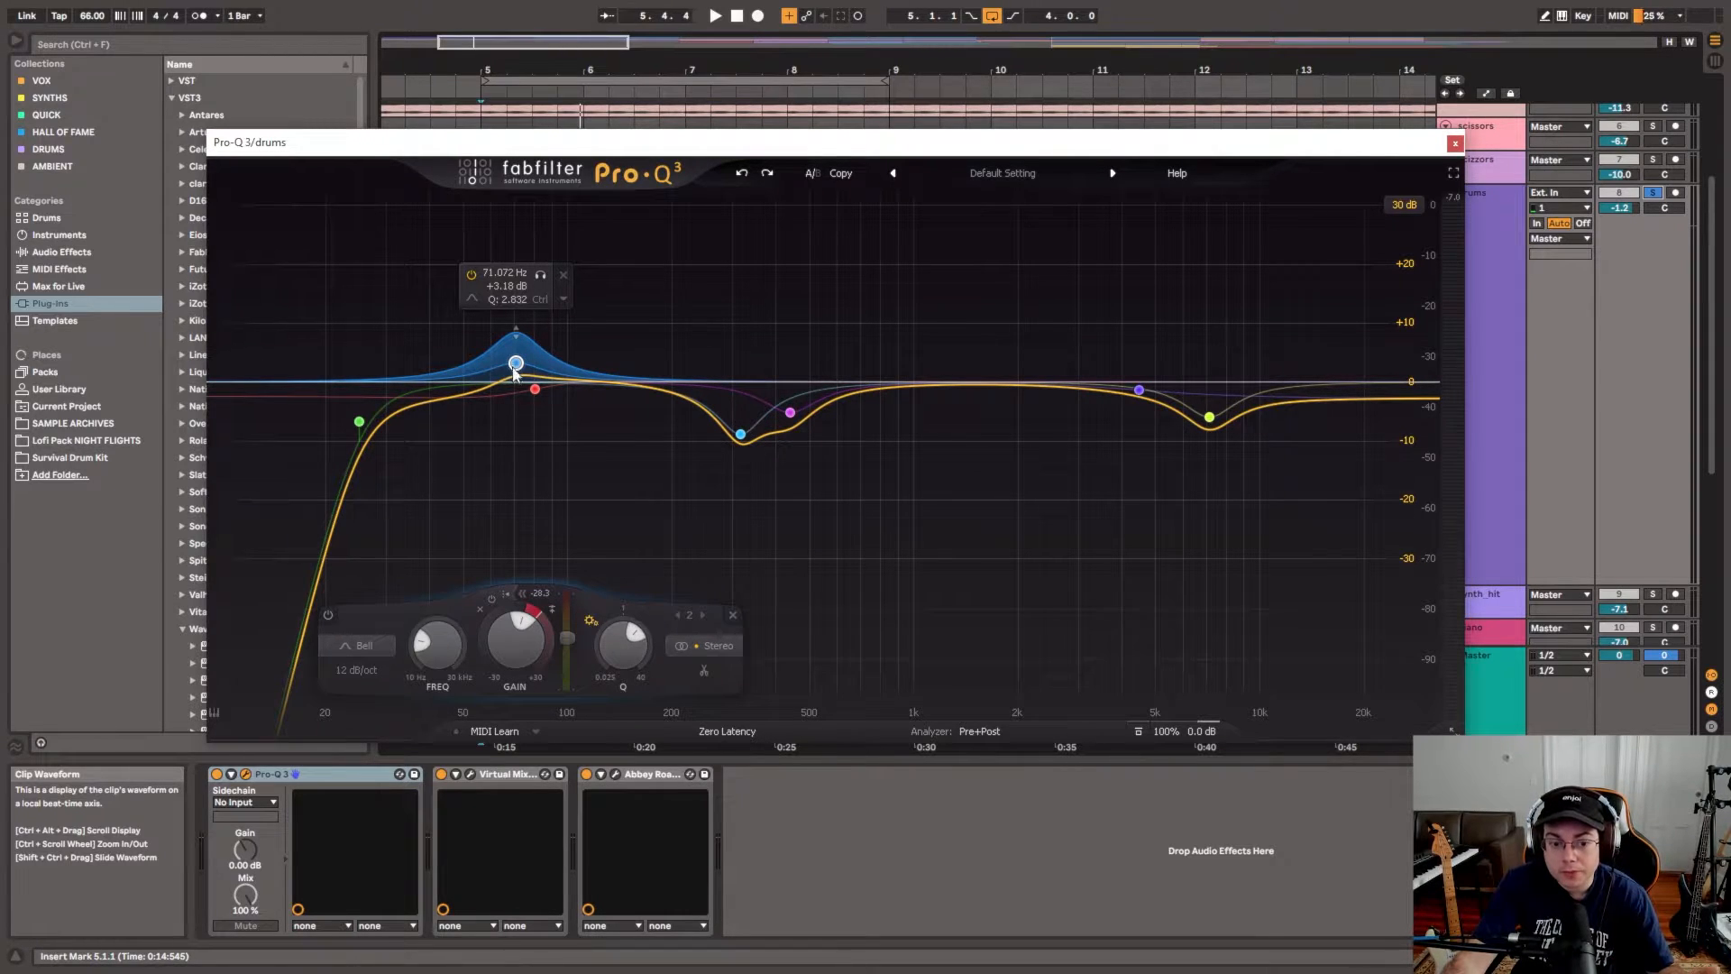
Step: Check the dynamics options of the 71 Hz bell band and play the drums to examine its dynamic boost
click(563, 300)
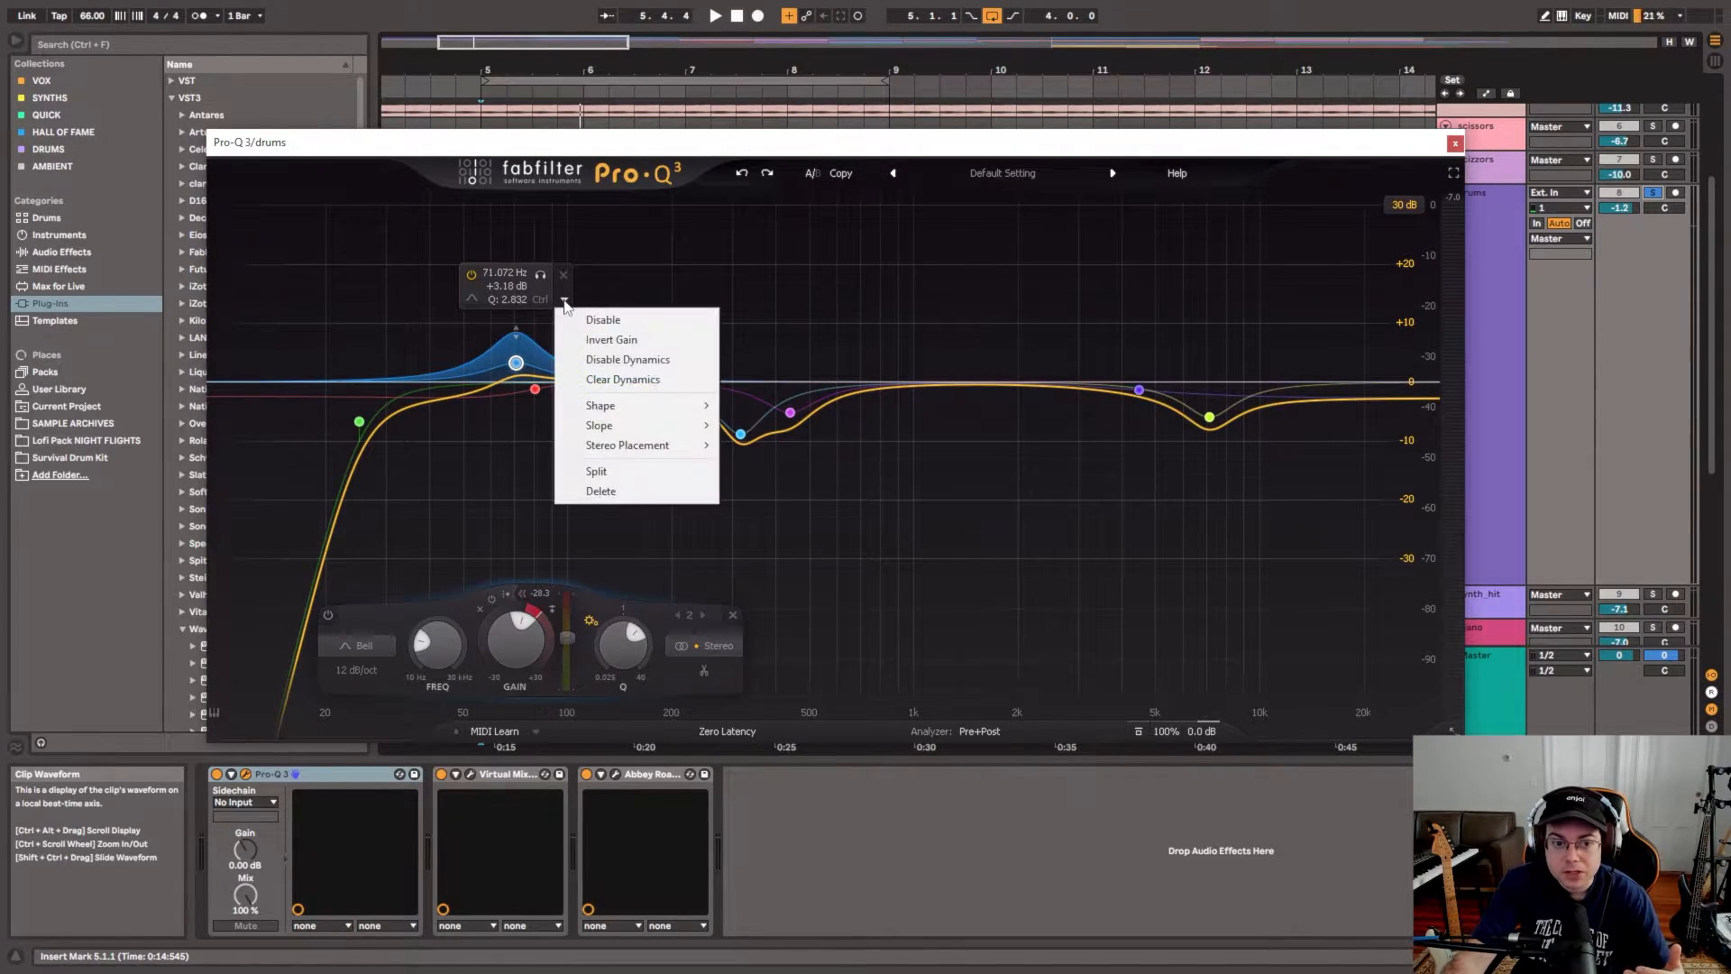
click(521, 383)
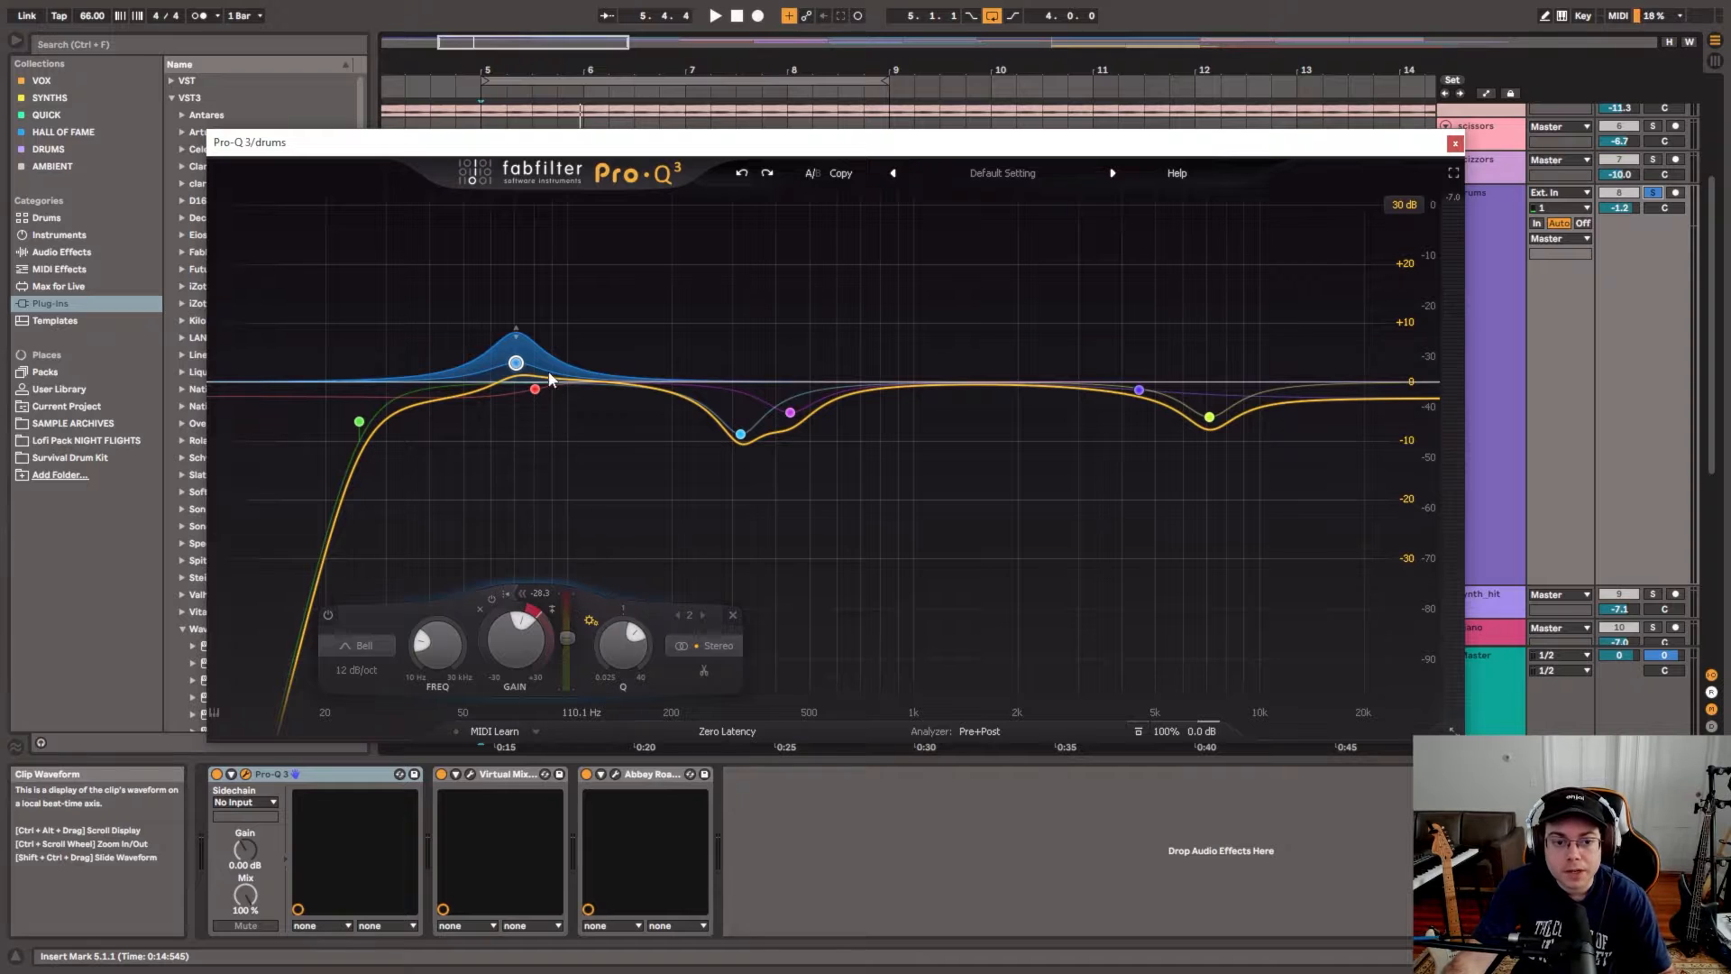
click(715, 17)
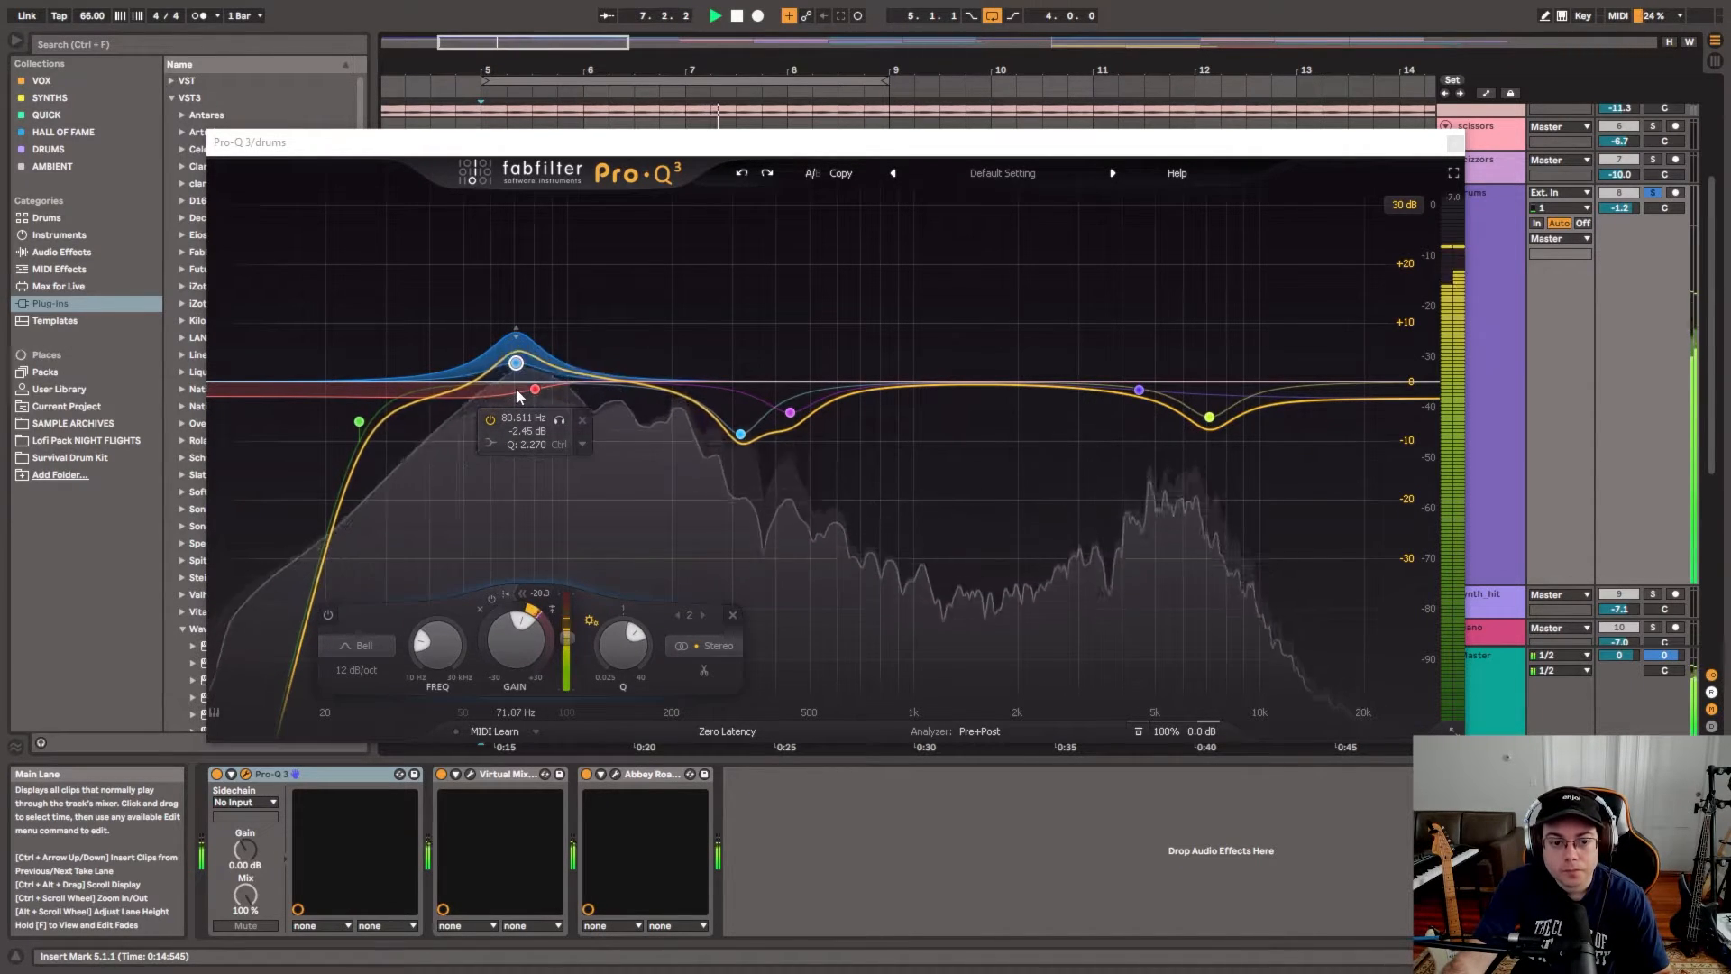
key(space)
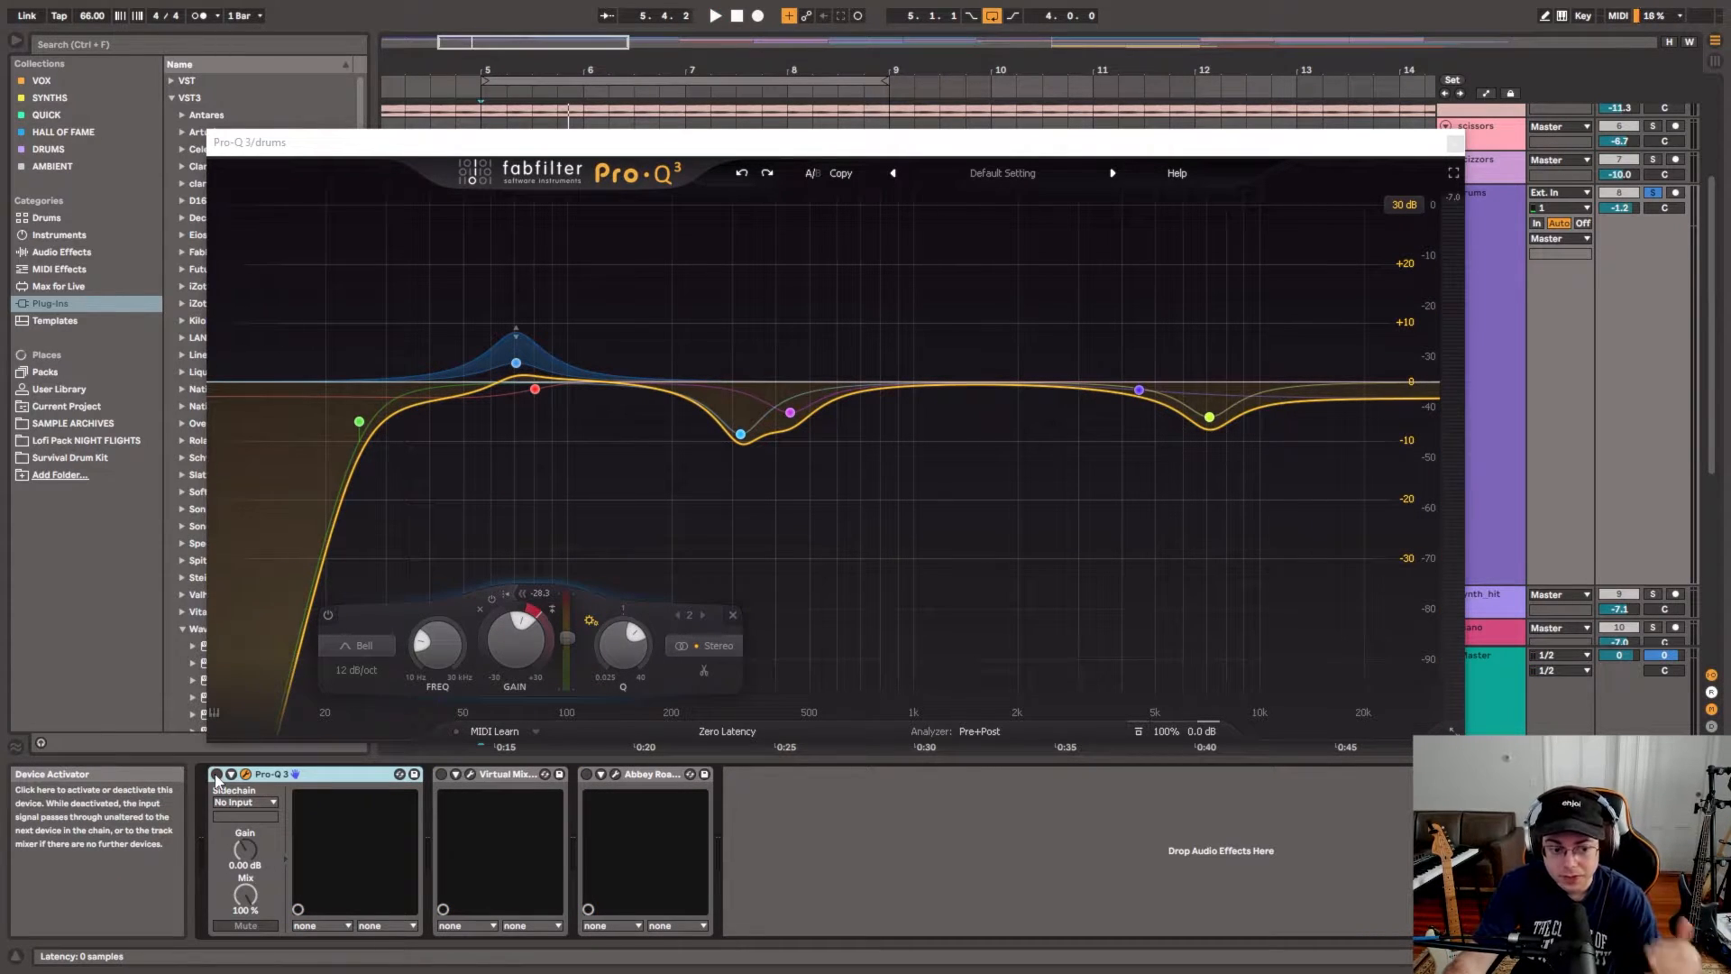
Step: Play the soloed drums with all effects bypassed and with only Pro-Q 3 active to compare the equalization
key(space)
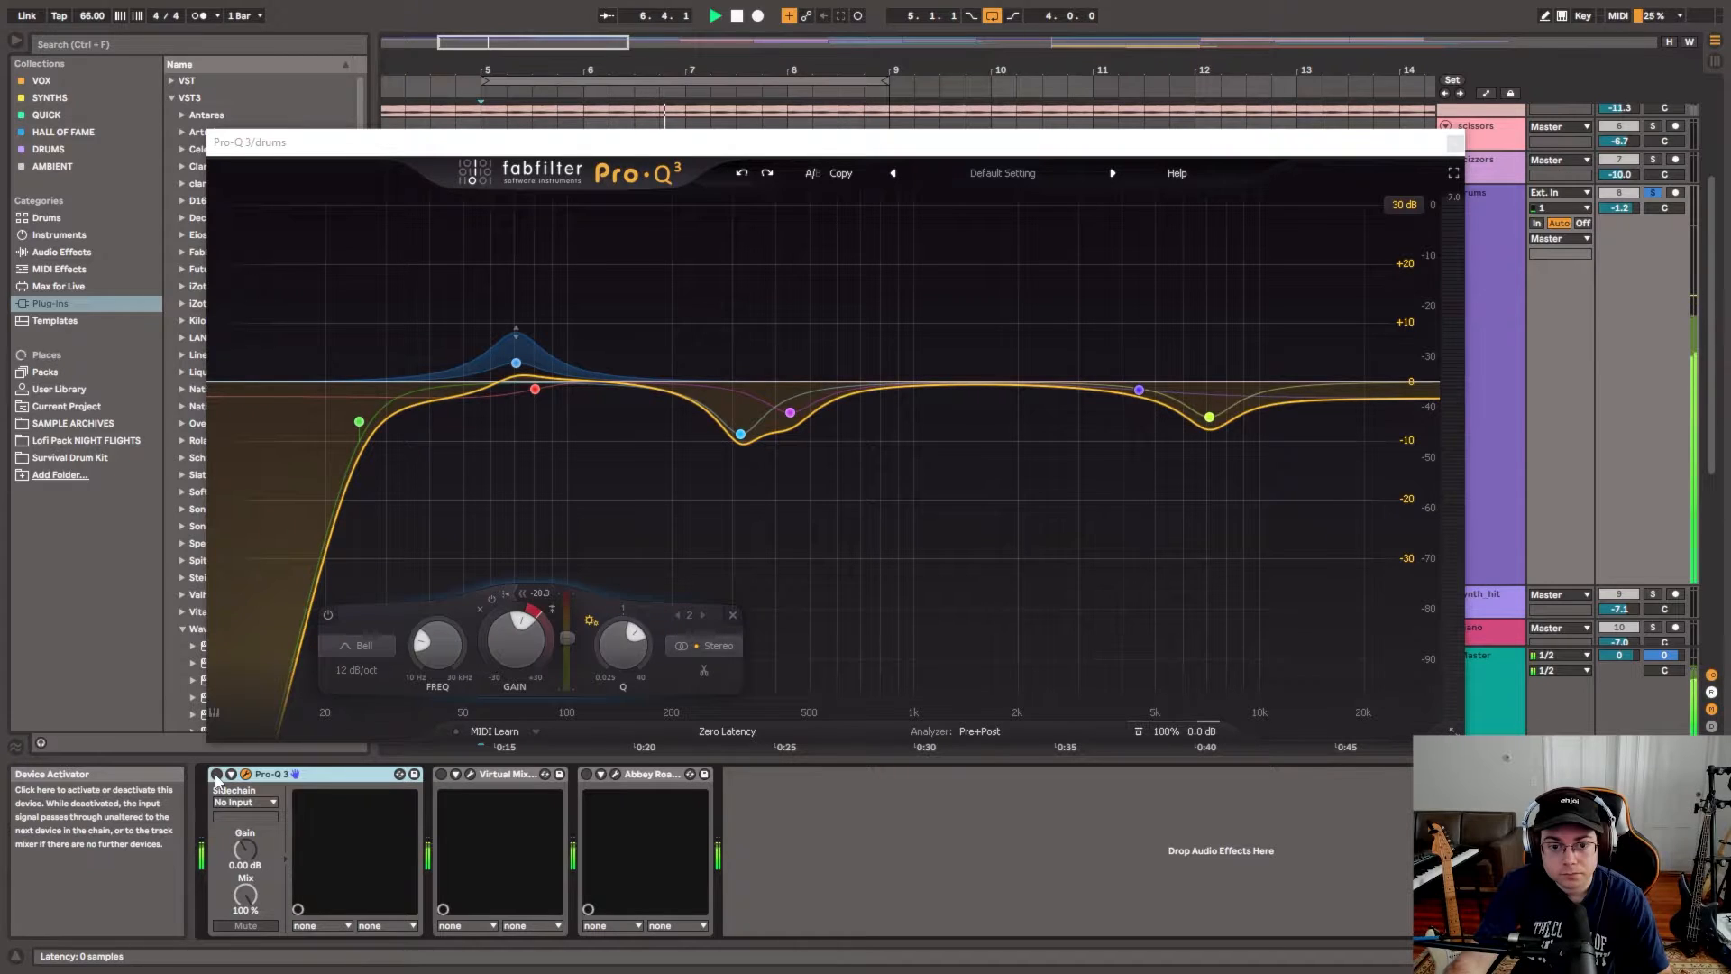
key(space)
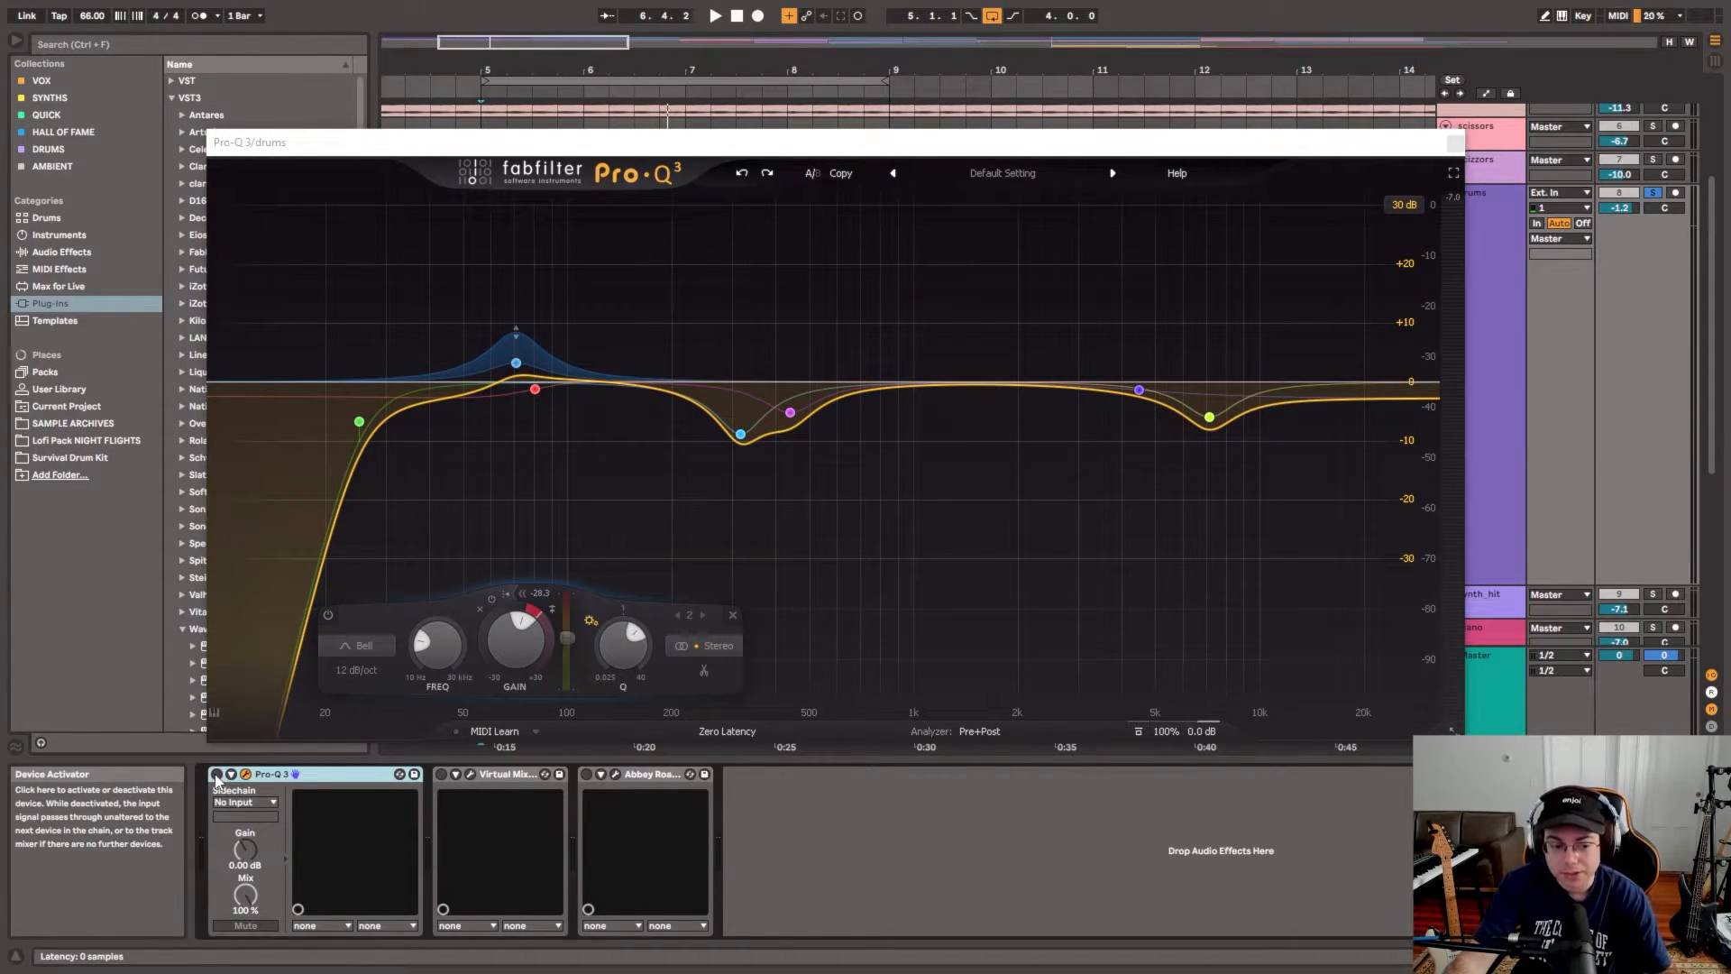
key(space)
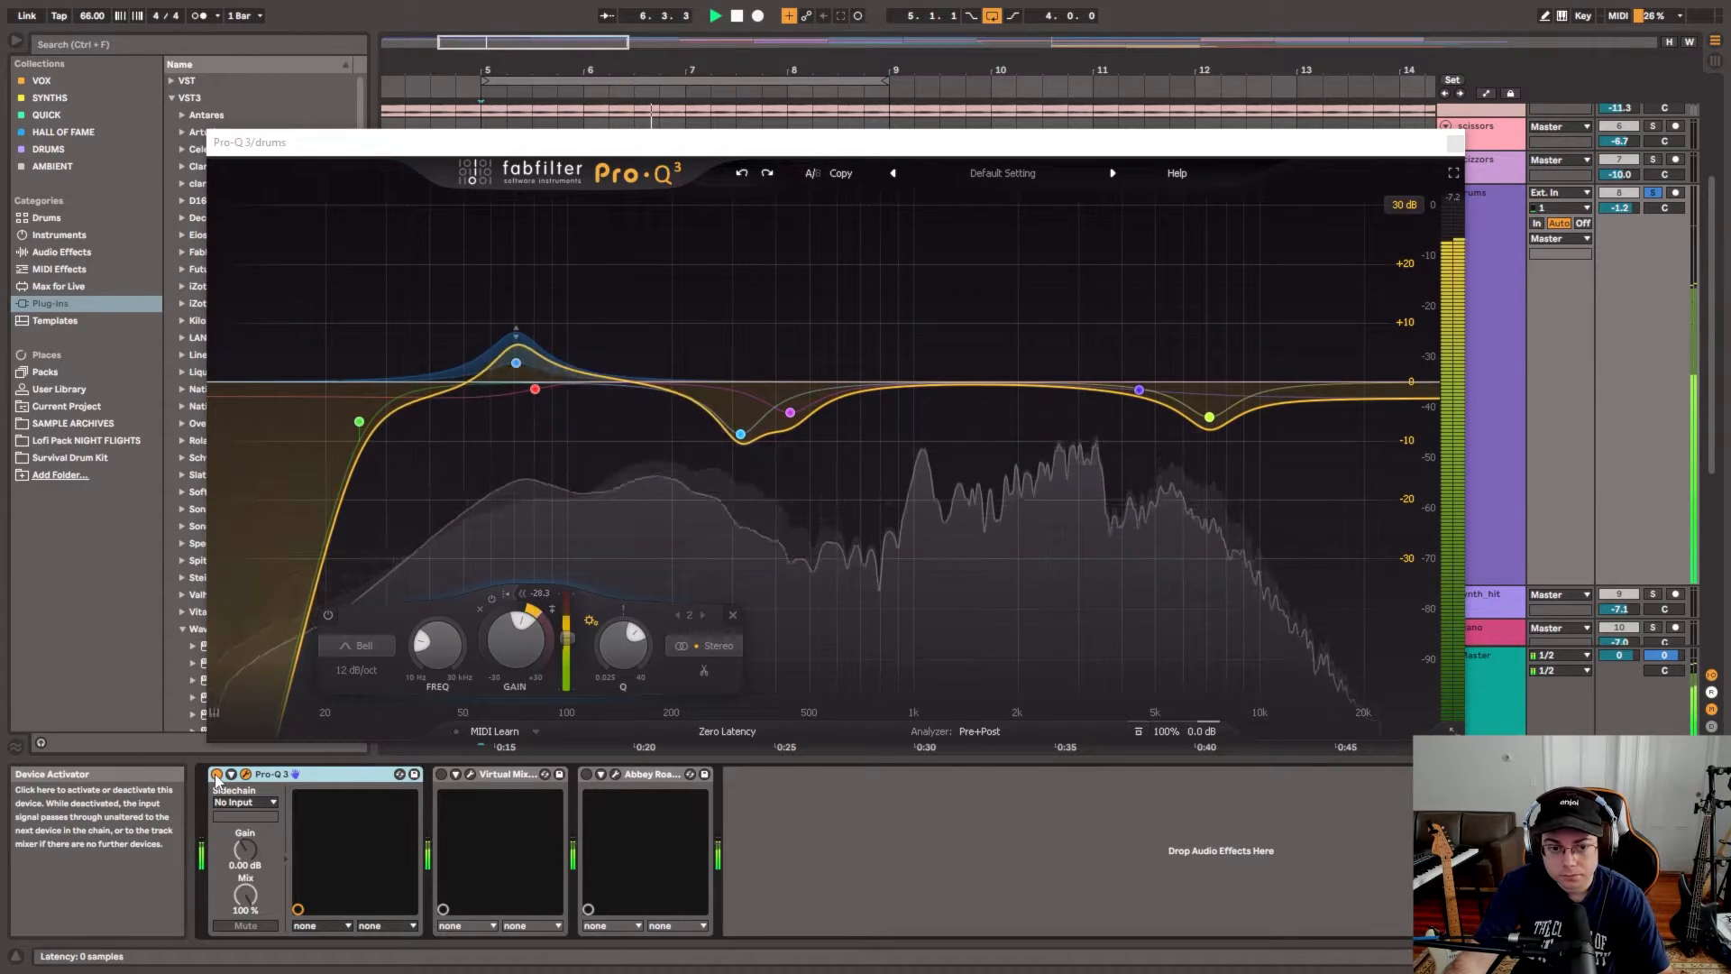
key(space)
Step: Open the Virtual Mix Rack with the FG-76 preamp and compare the drums with it bypassed and active
click(470, 774)
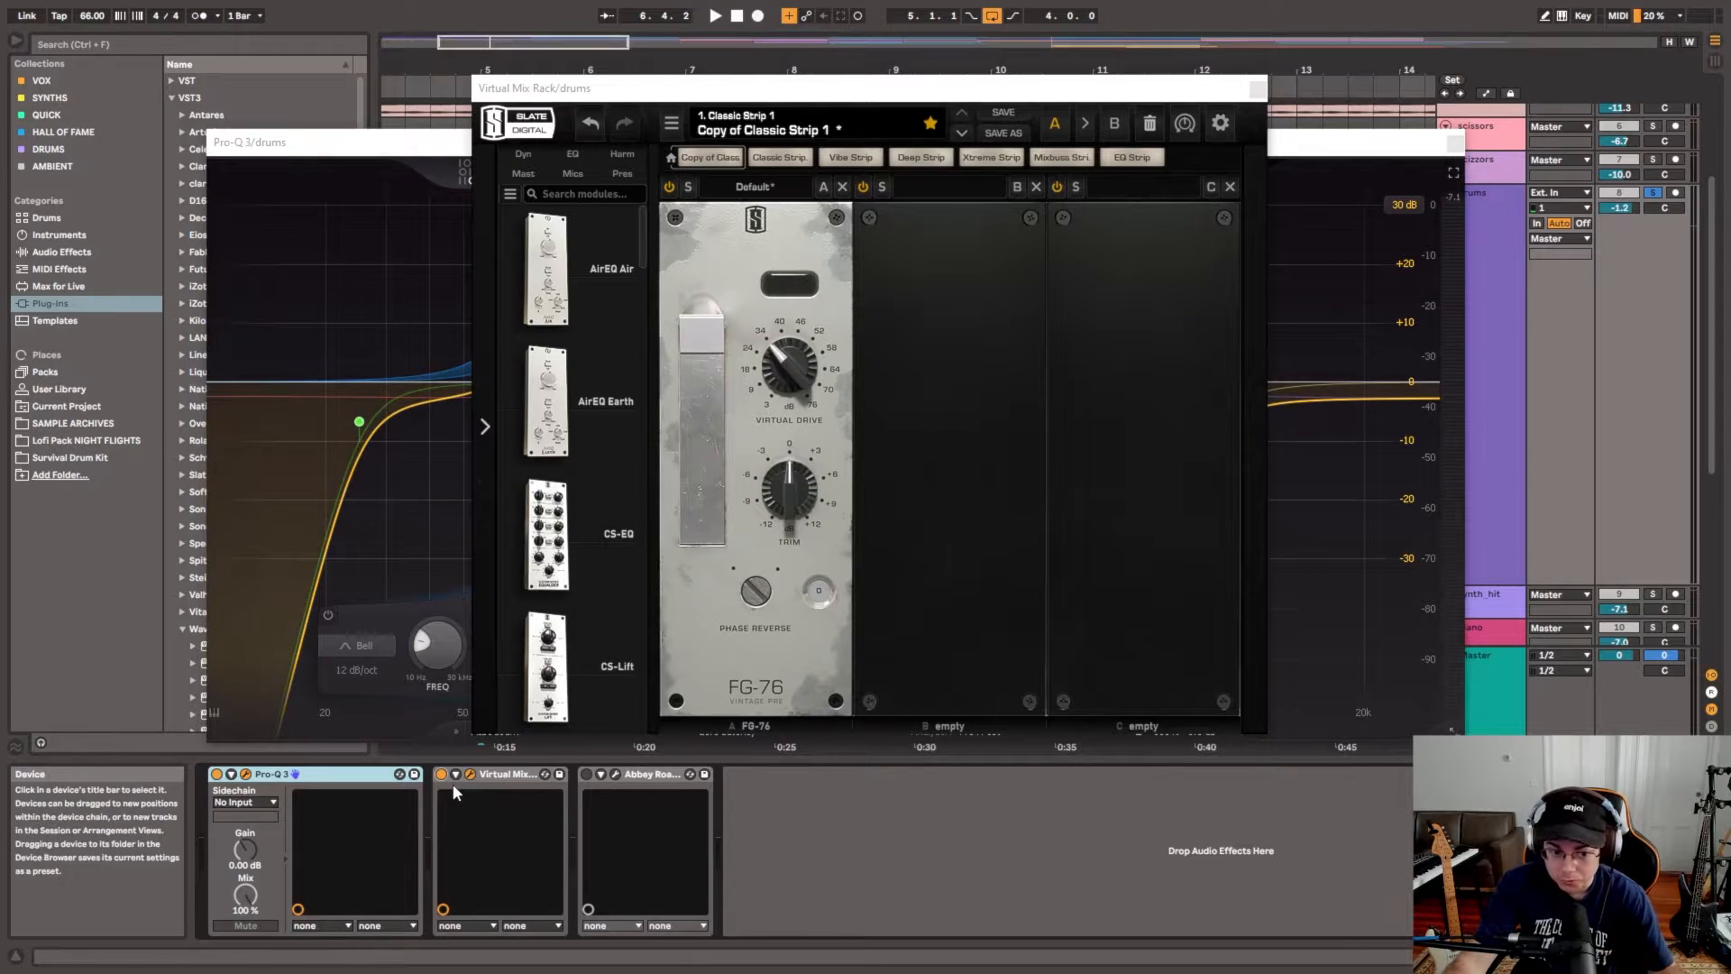
click(441, 774)
key(space)
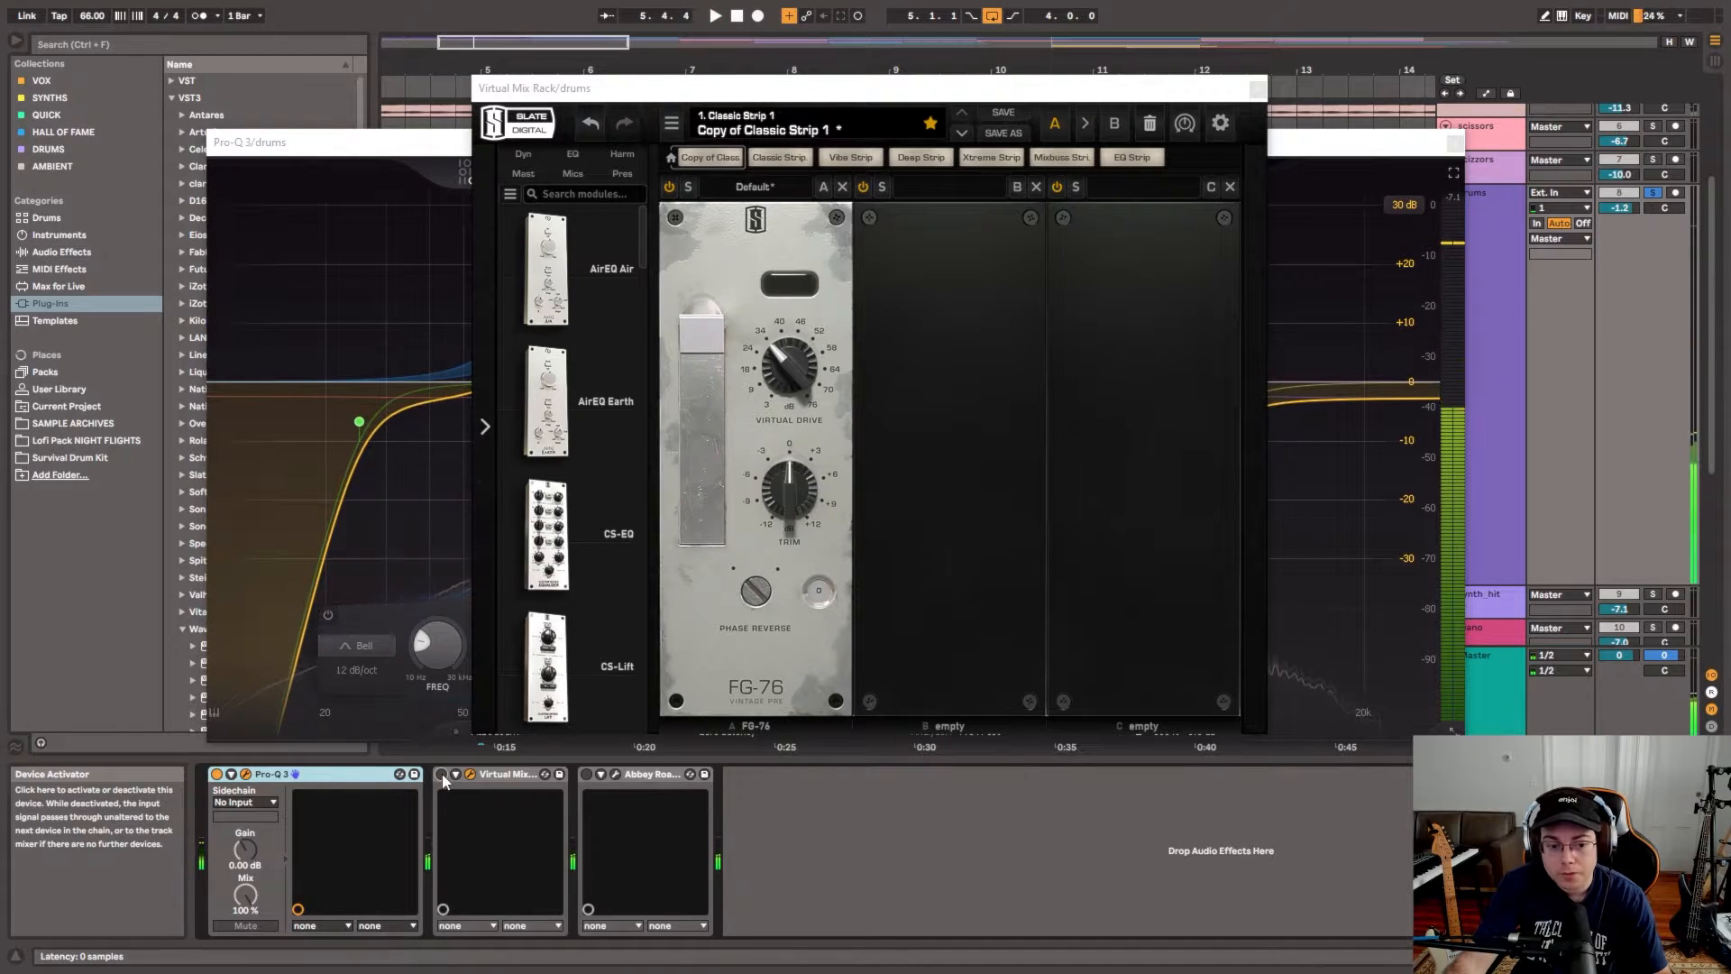
click(441, 774)
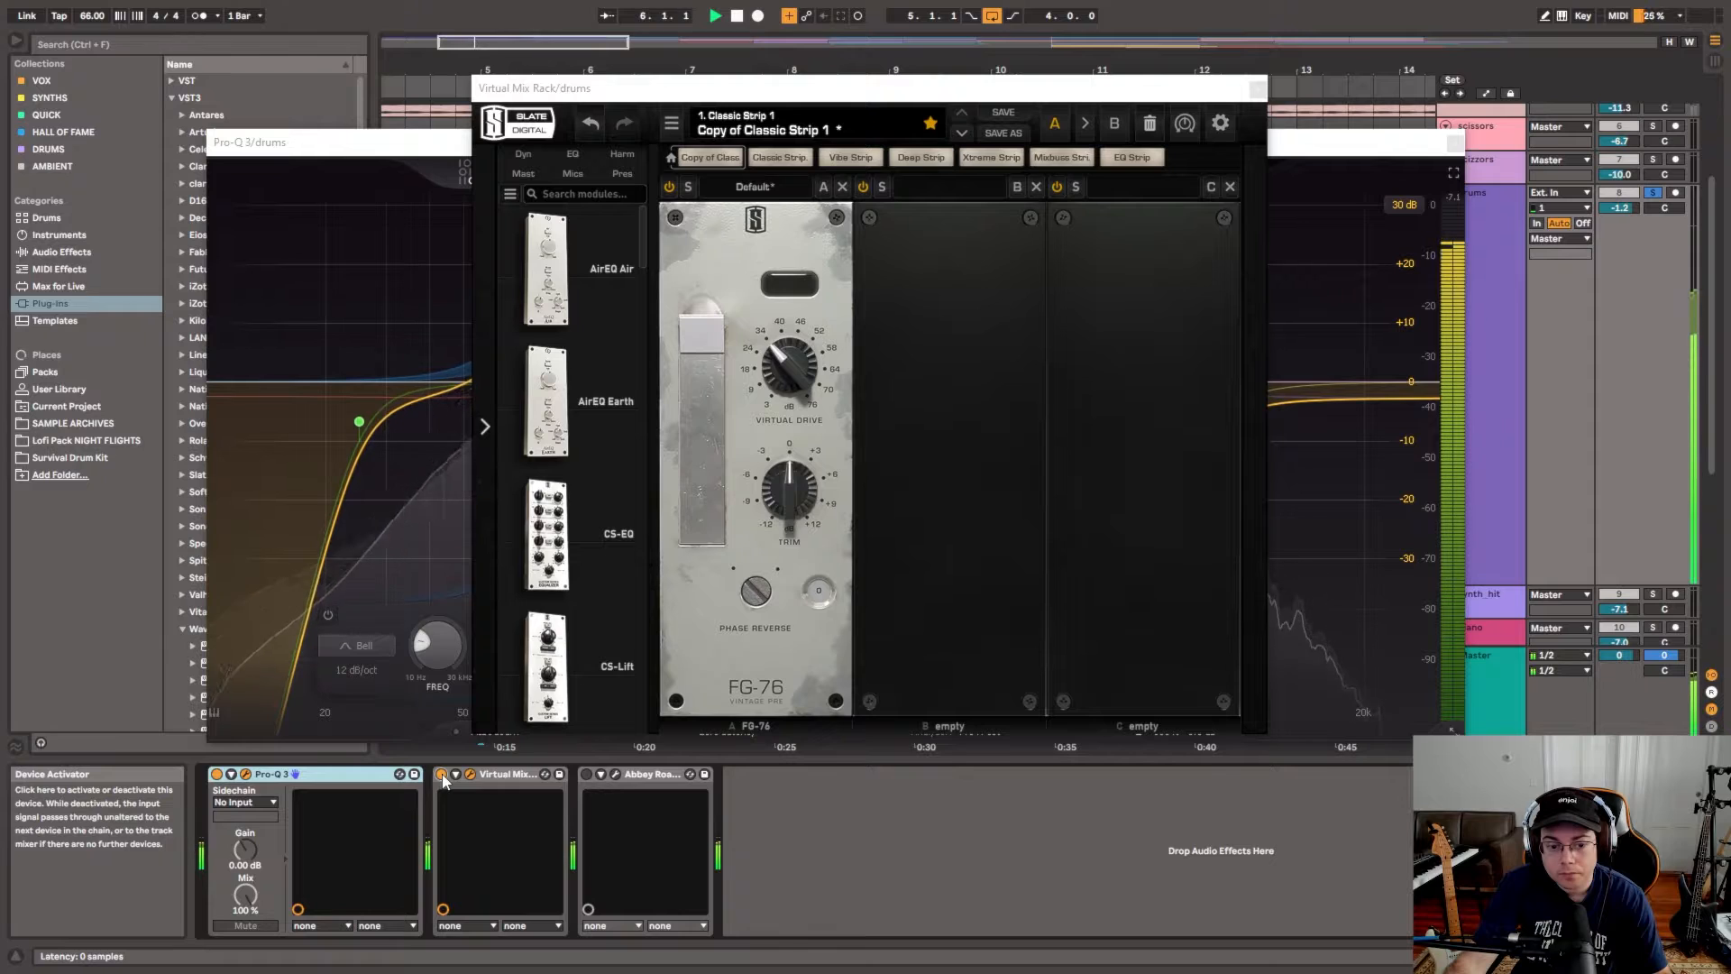
Step: Stop the drums playback, reopen the Virtual Mix Rack to examine its FG-76 preamp, and close its window
key(space)
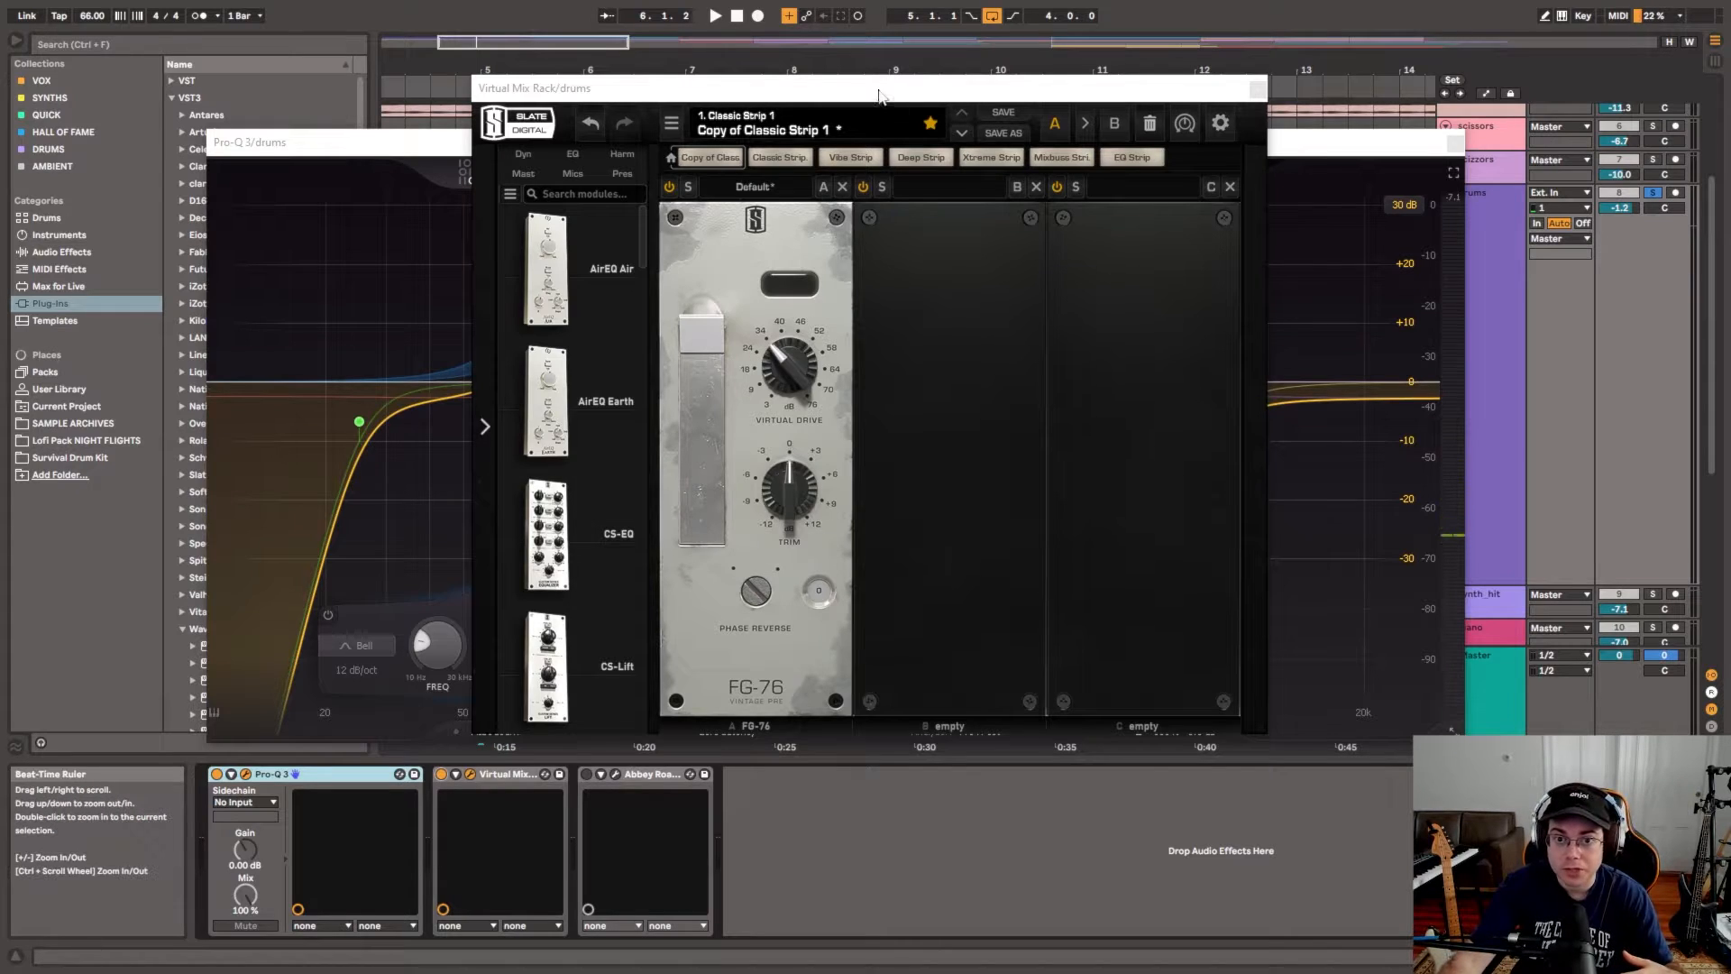
drag(879, 95, 1326, 124)
click(1705, 118)
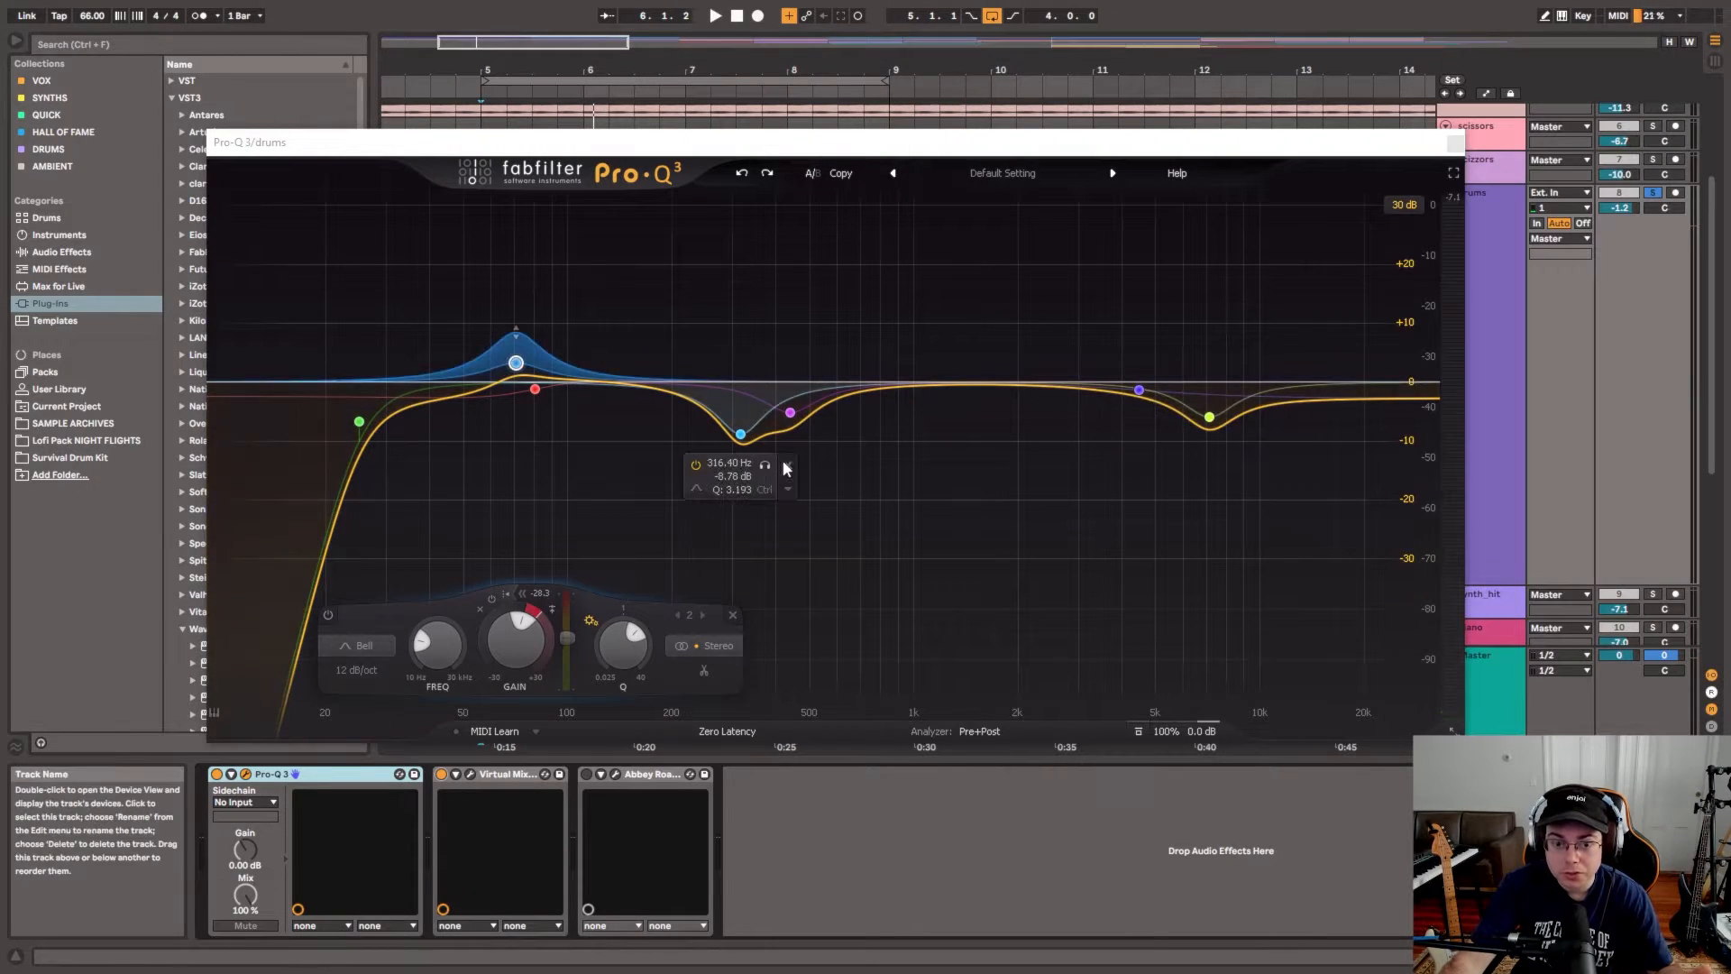
click(470, 774)
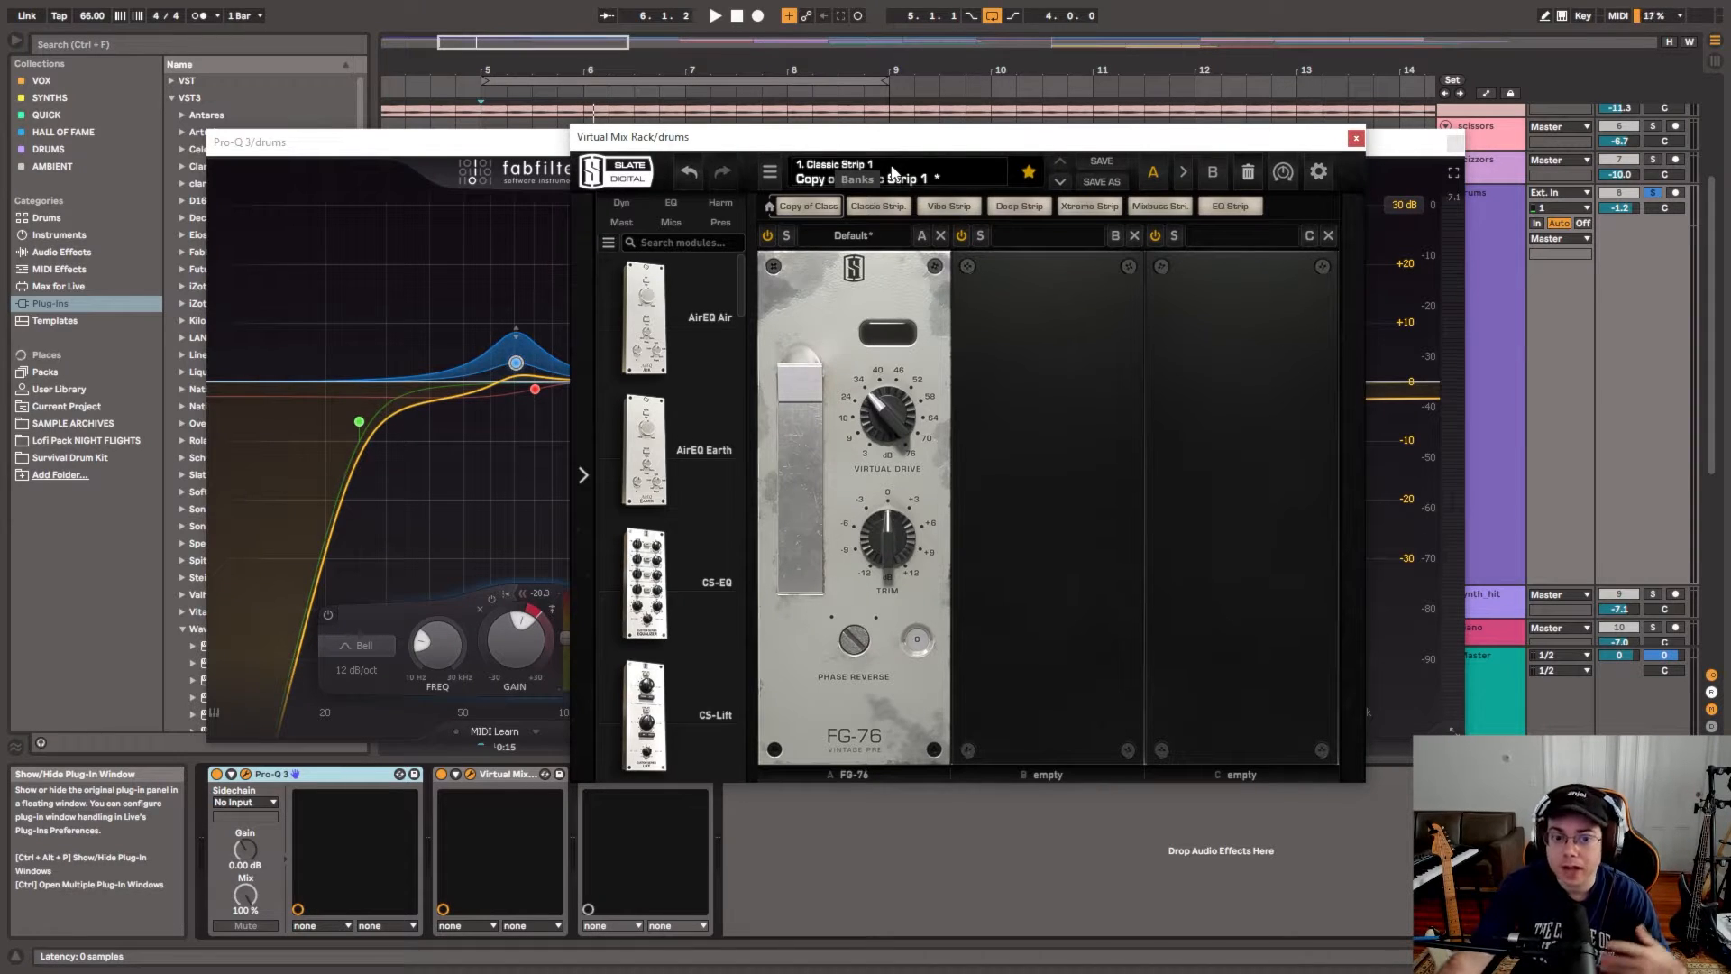
click(1356, 139)
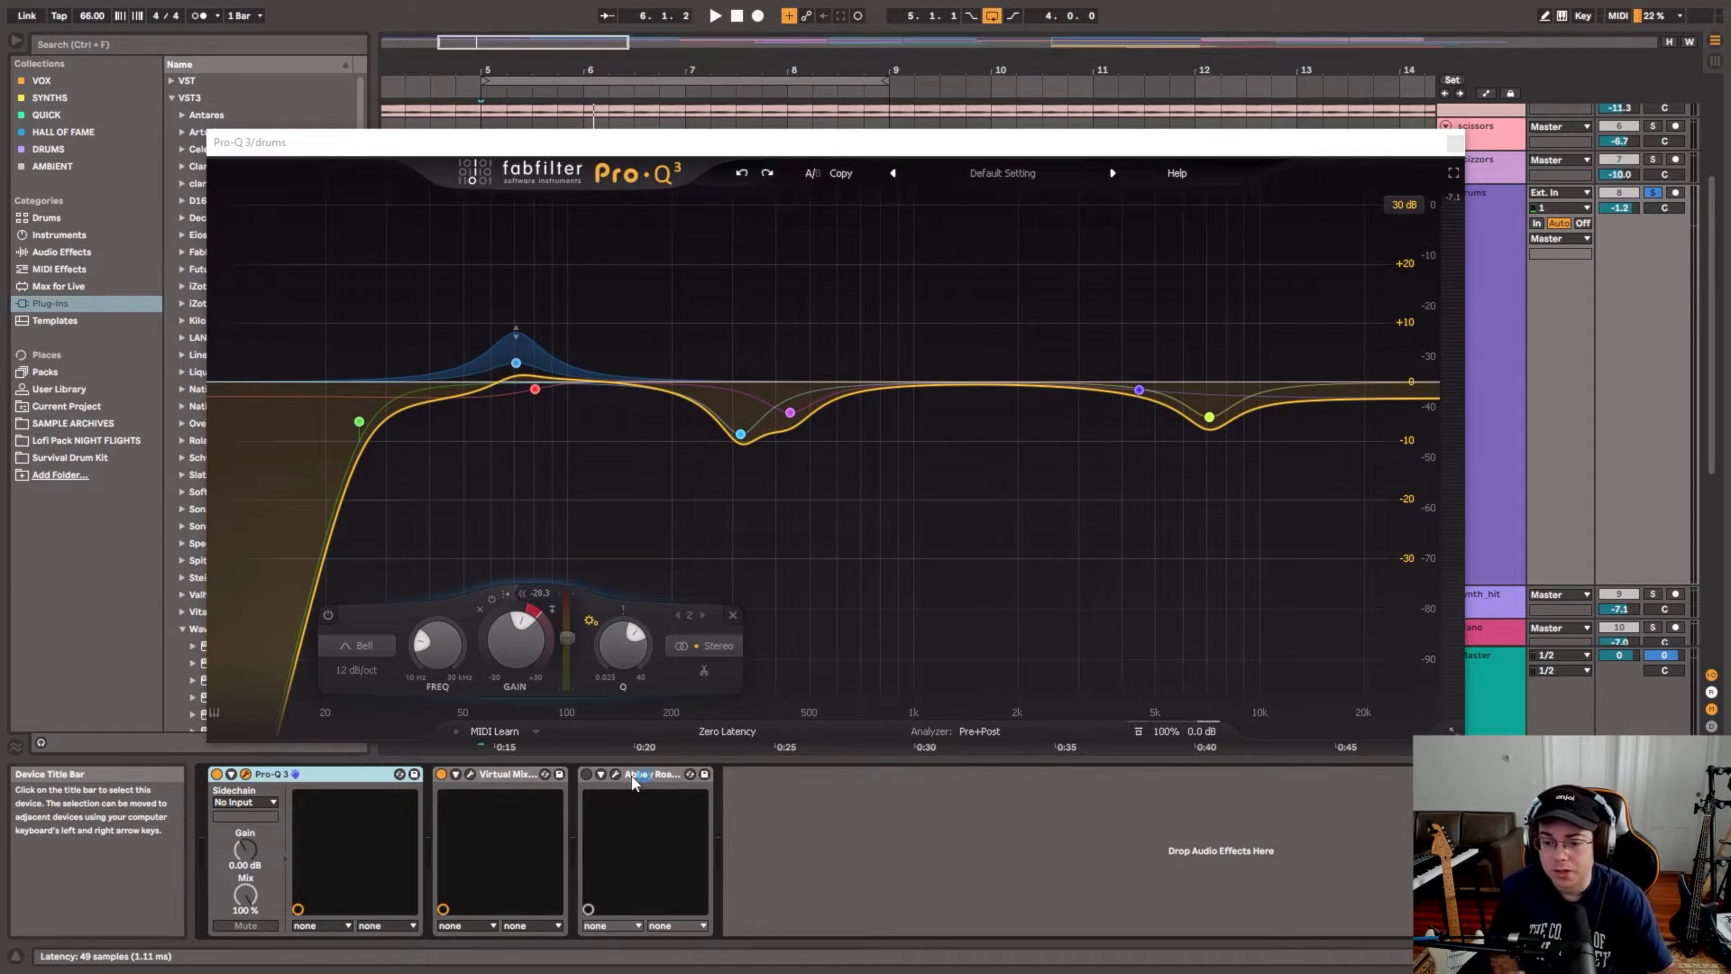
Step: Open the Abbey Road RS124 compressor on the drums and compare the loop with it bypassed and active
click(616, 774)
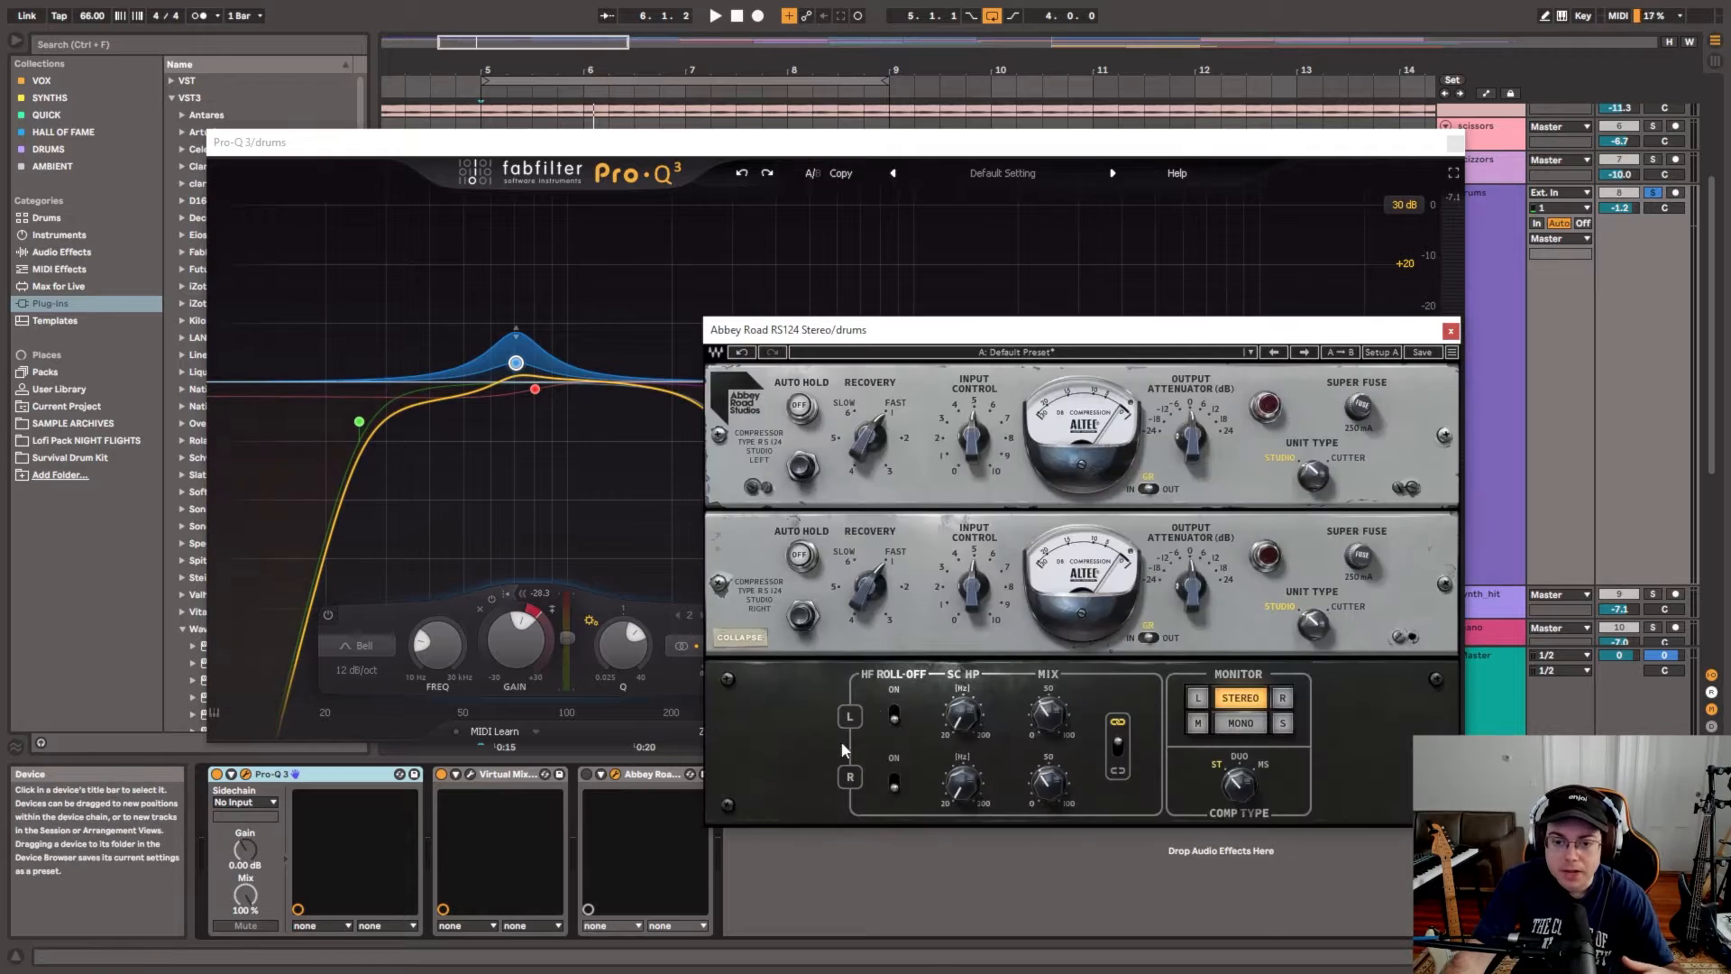
drag(913, 345, 917, 241)
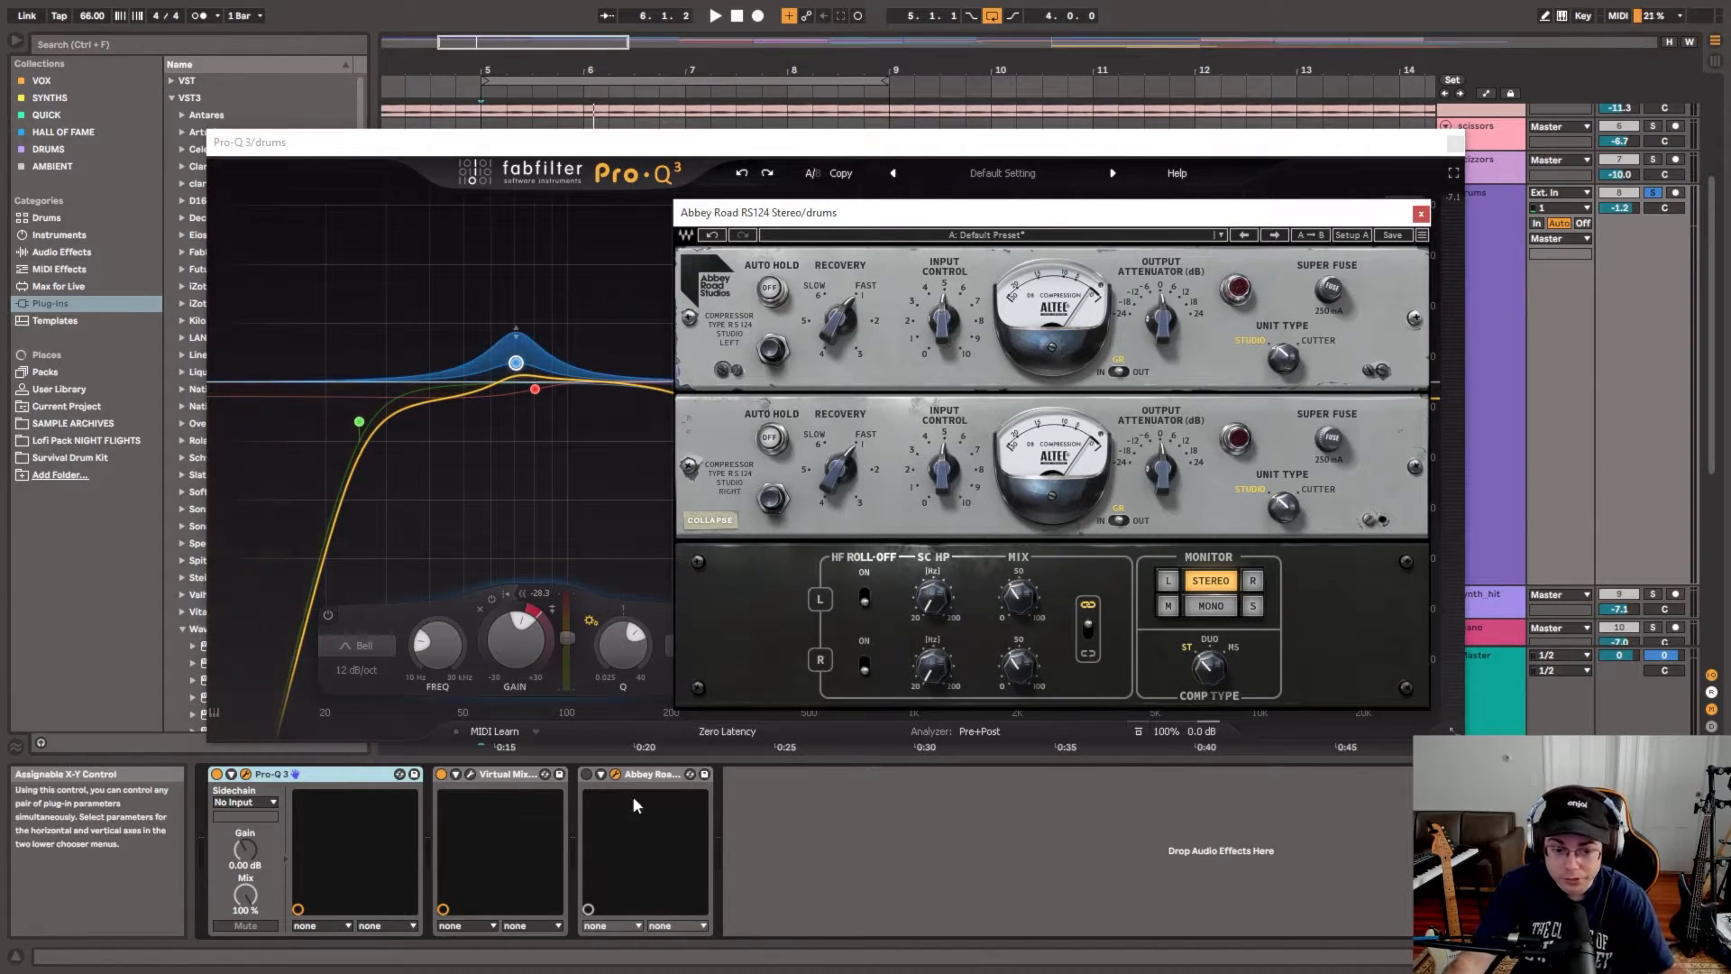
key(space)
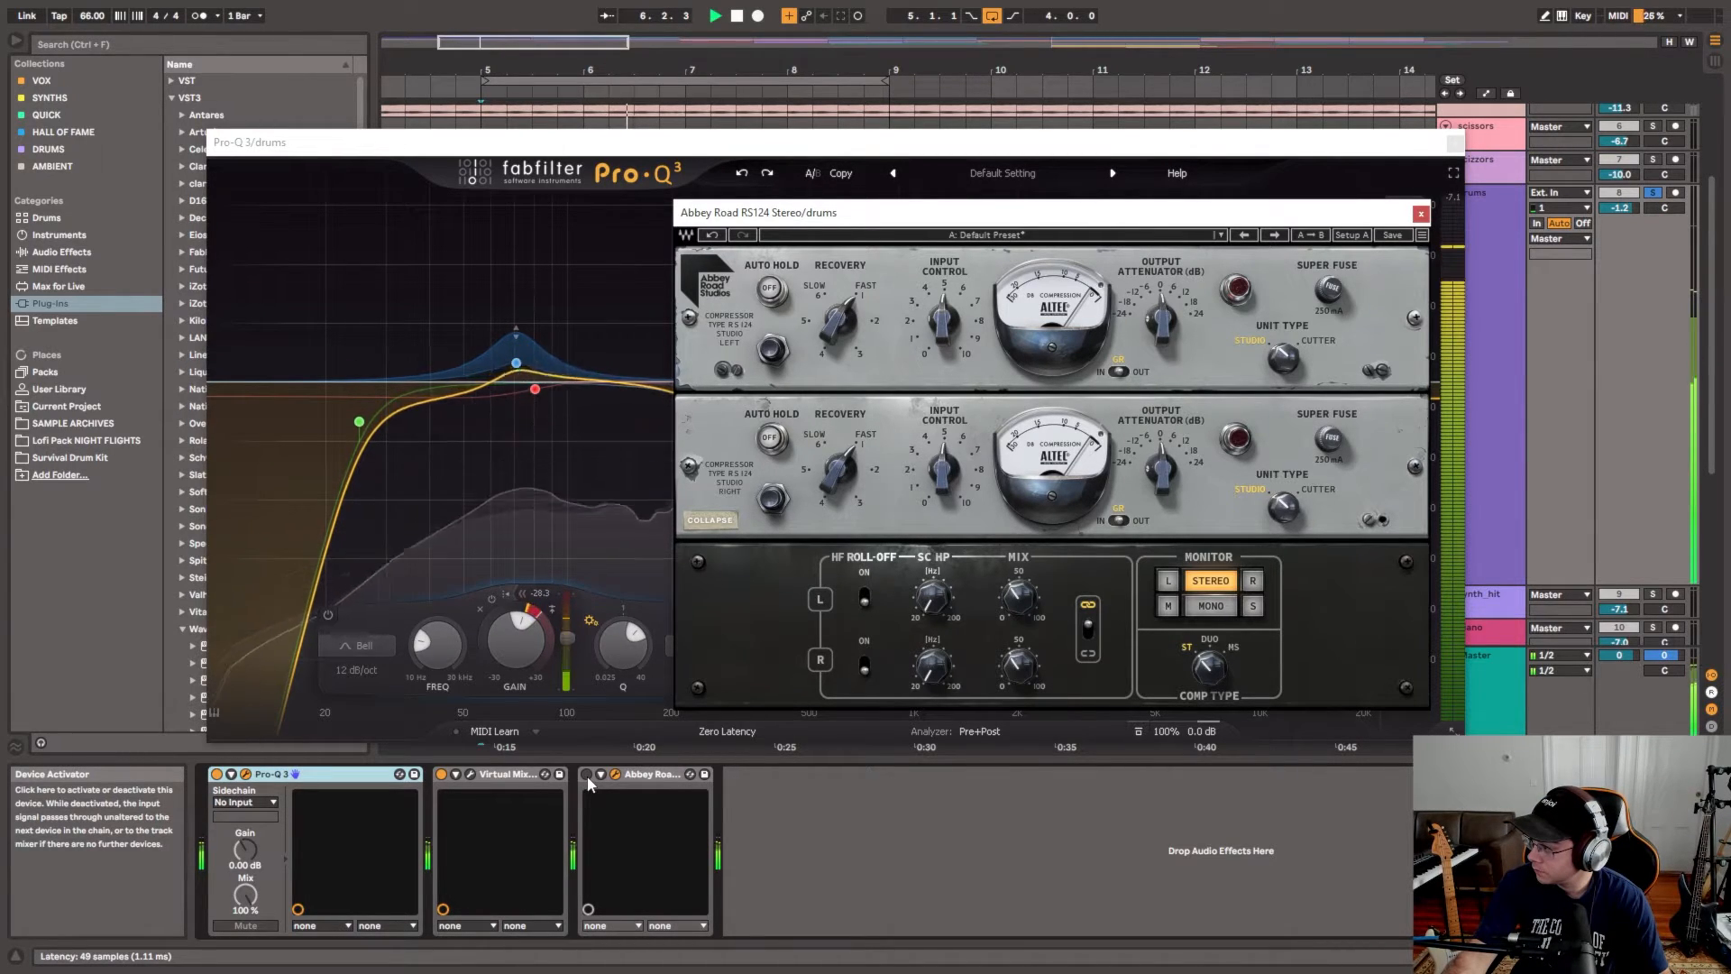
click(587, 774)
key(space)
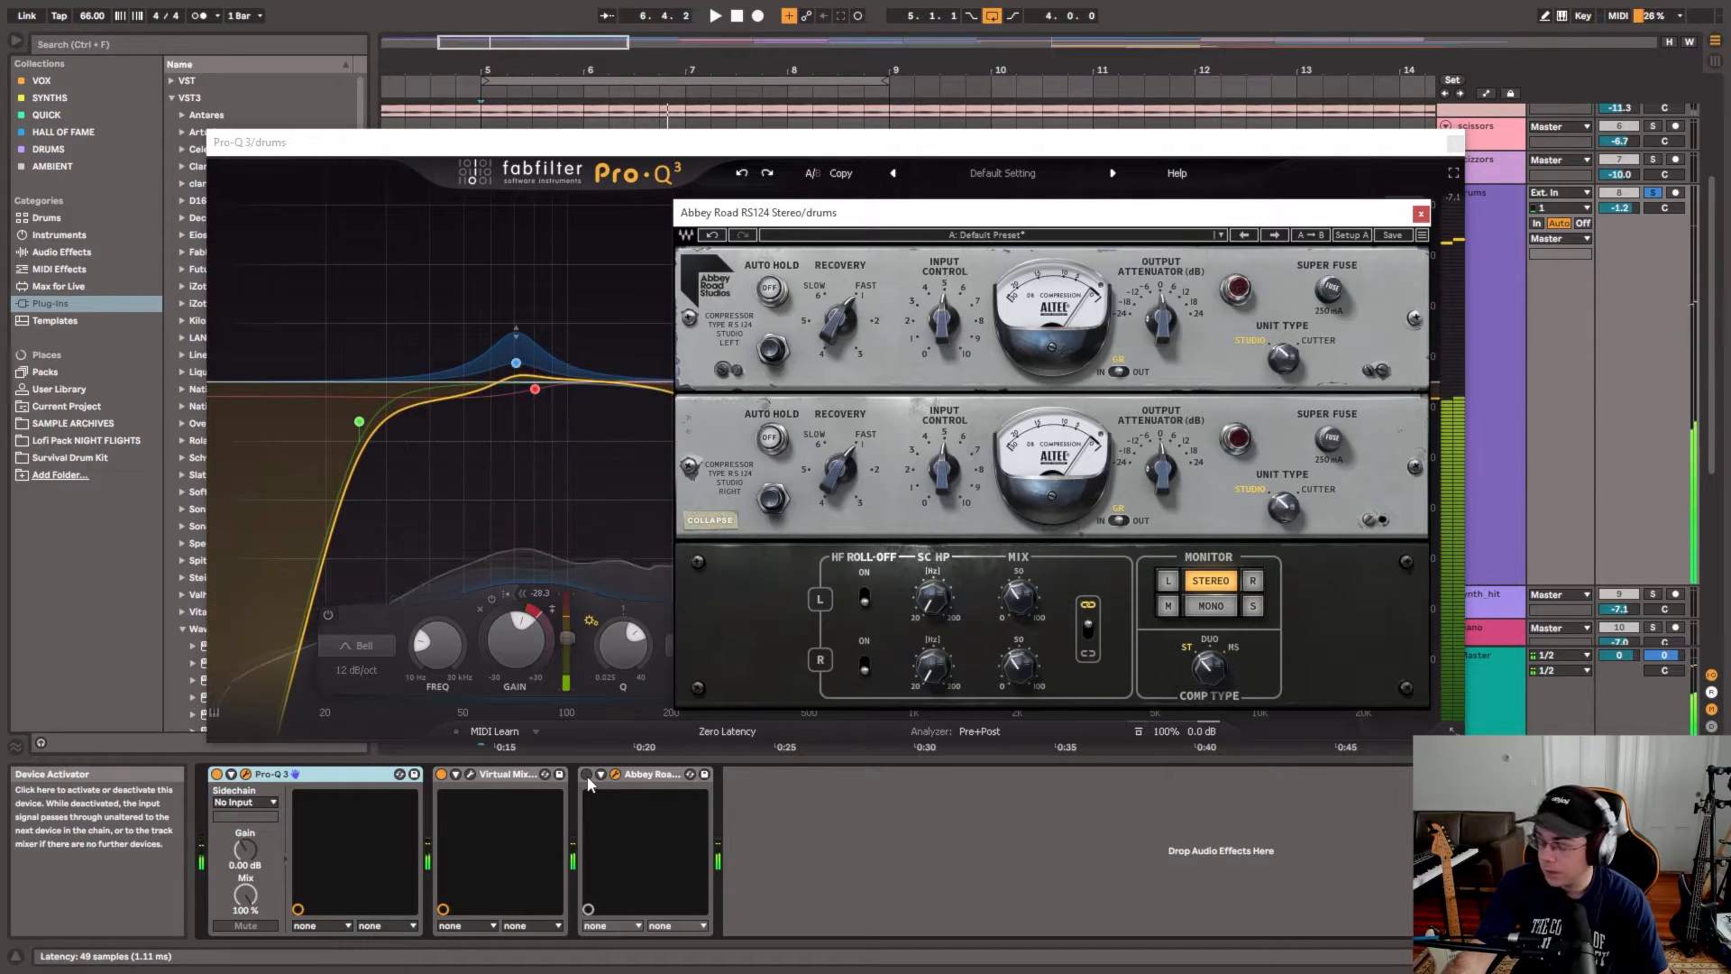
key(space)
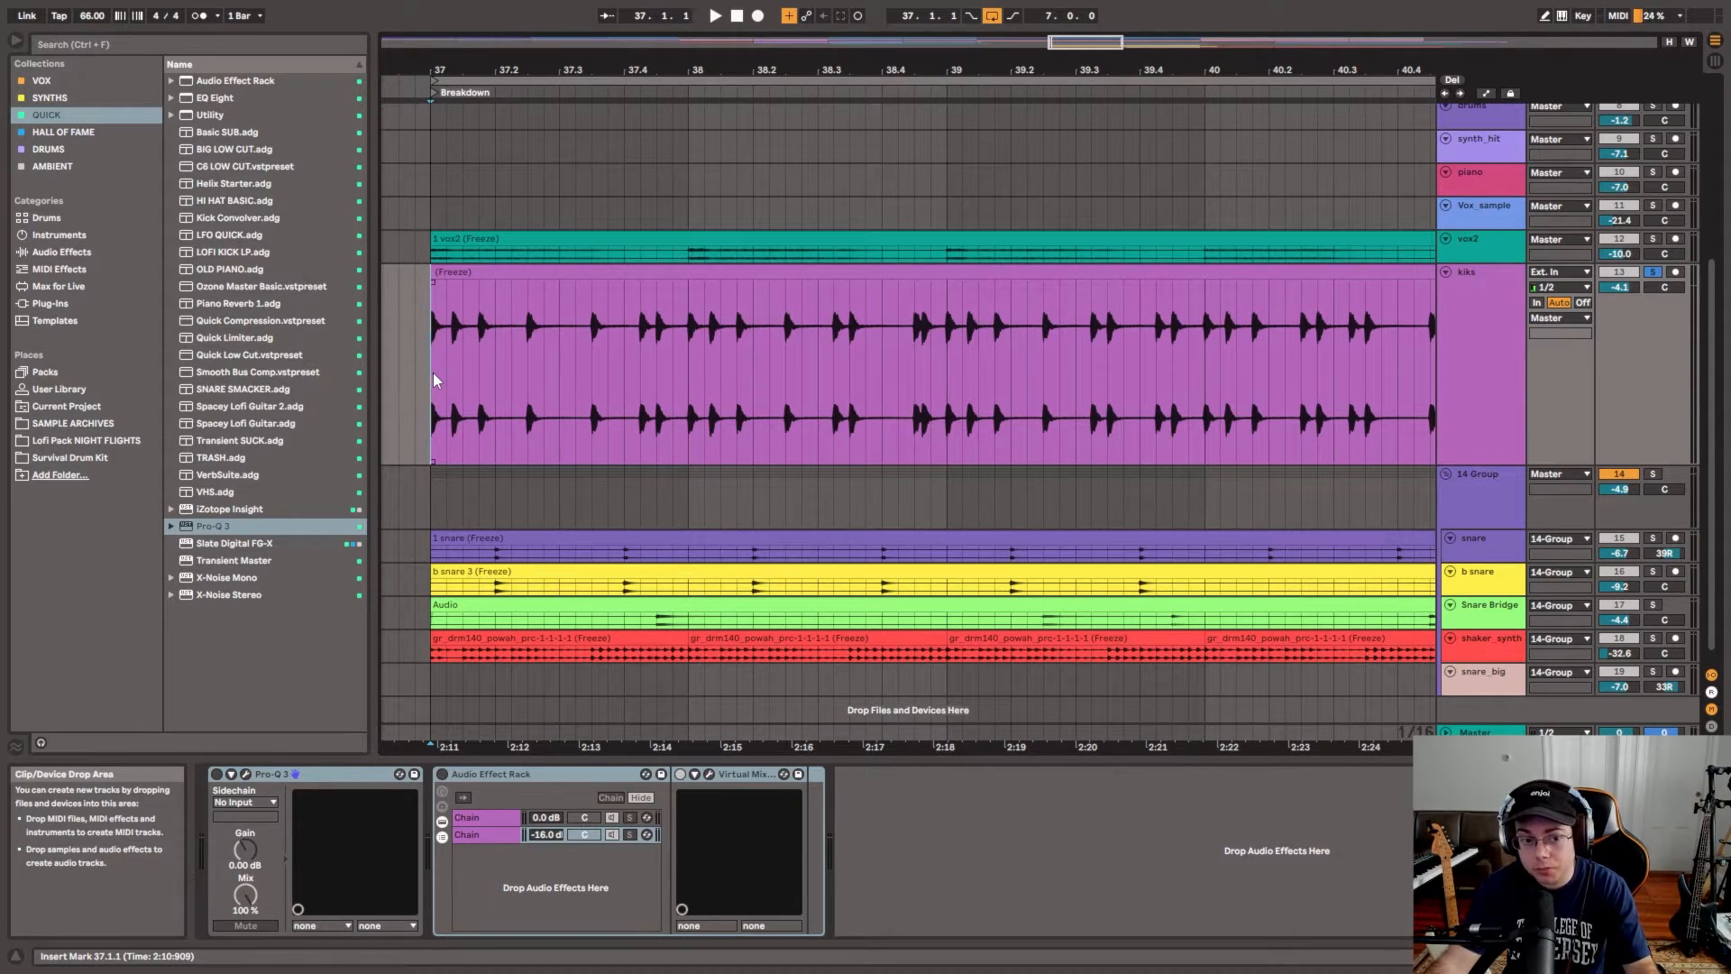
Step: Play the soloed kiks track with its effects bypassed, and open its Pro-Q 3 to examine the EQ bands
key(space)
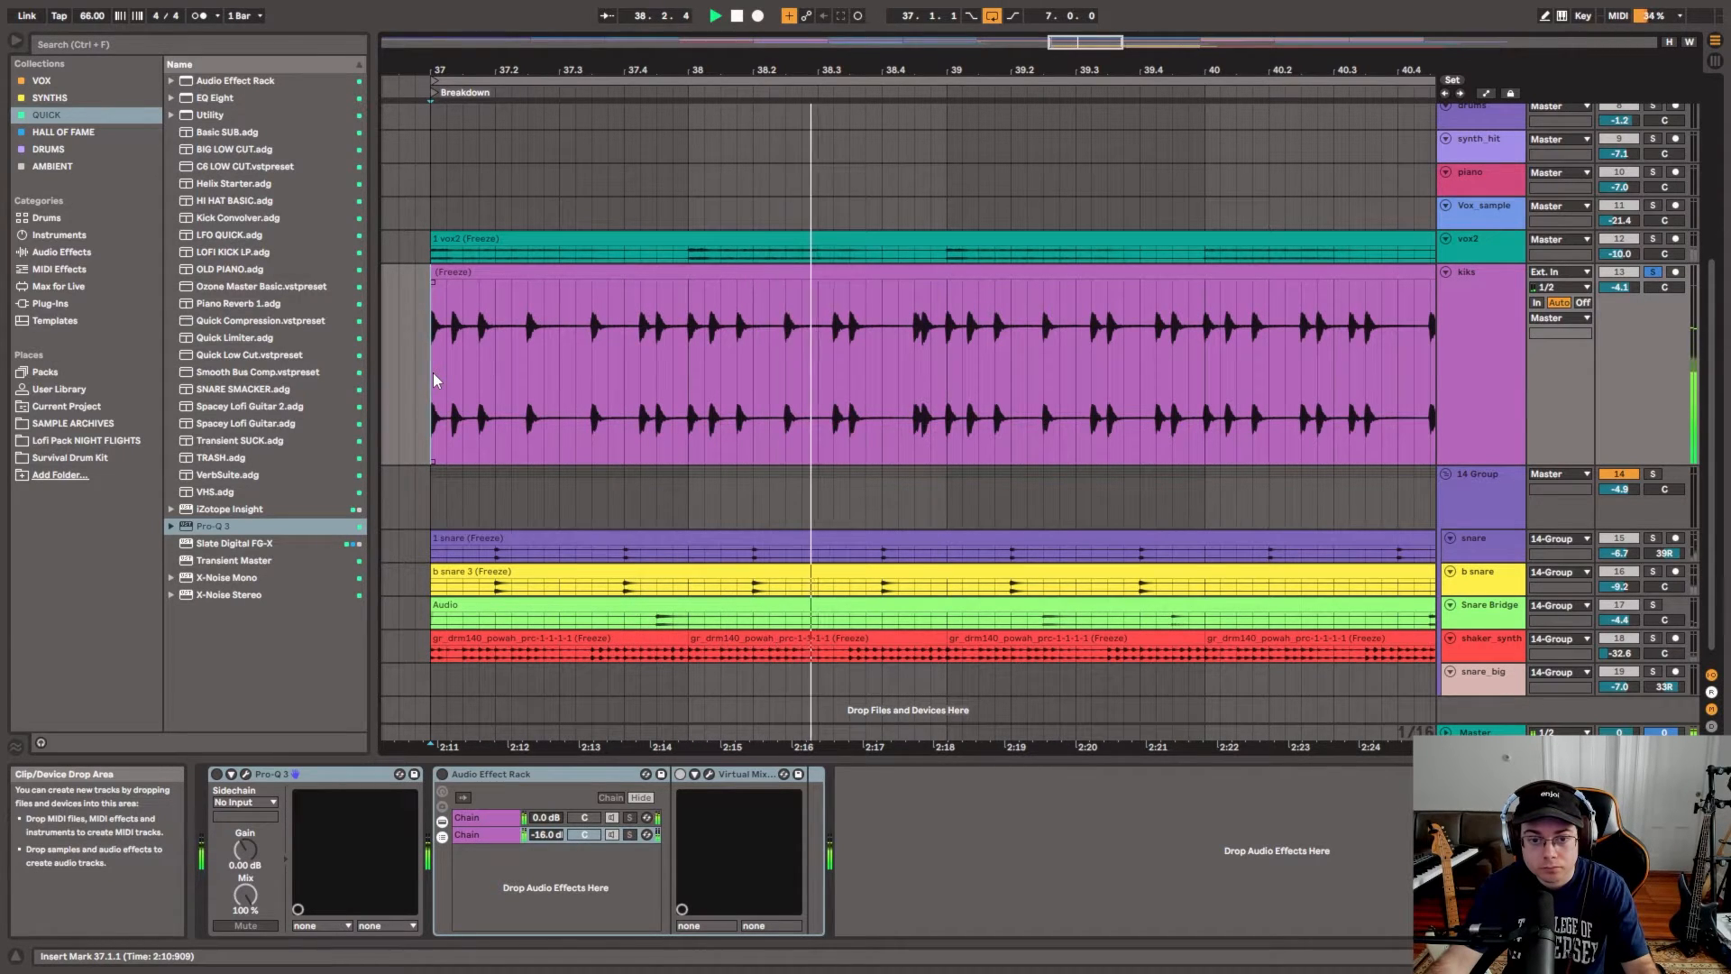
key(space)
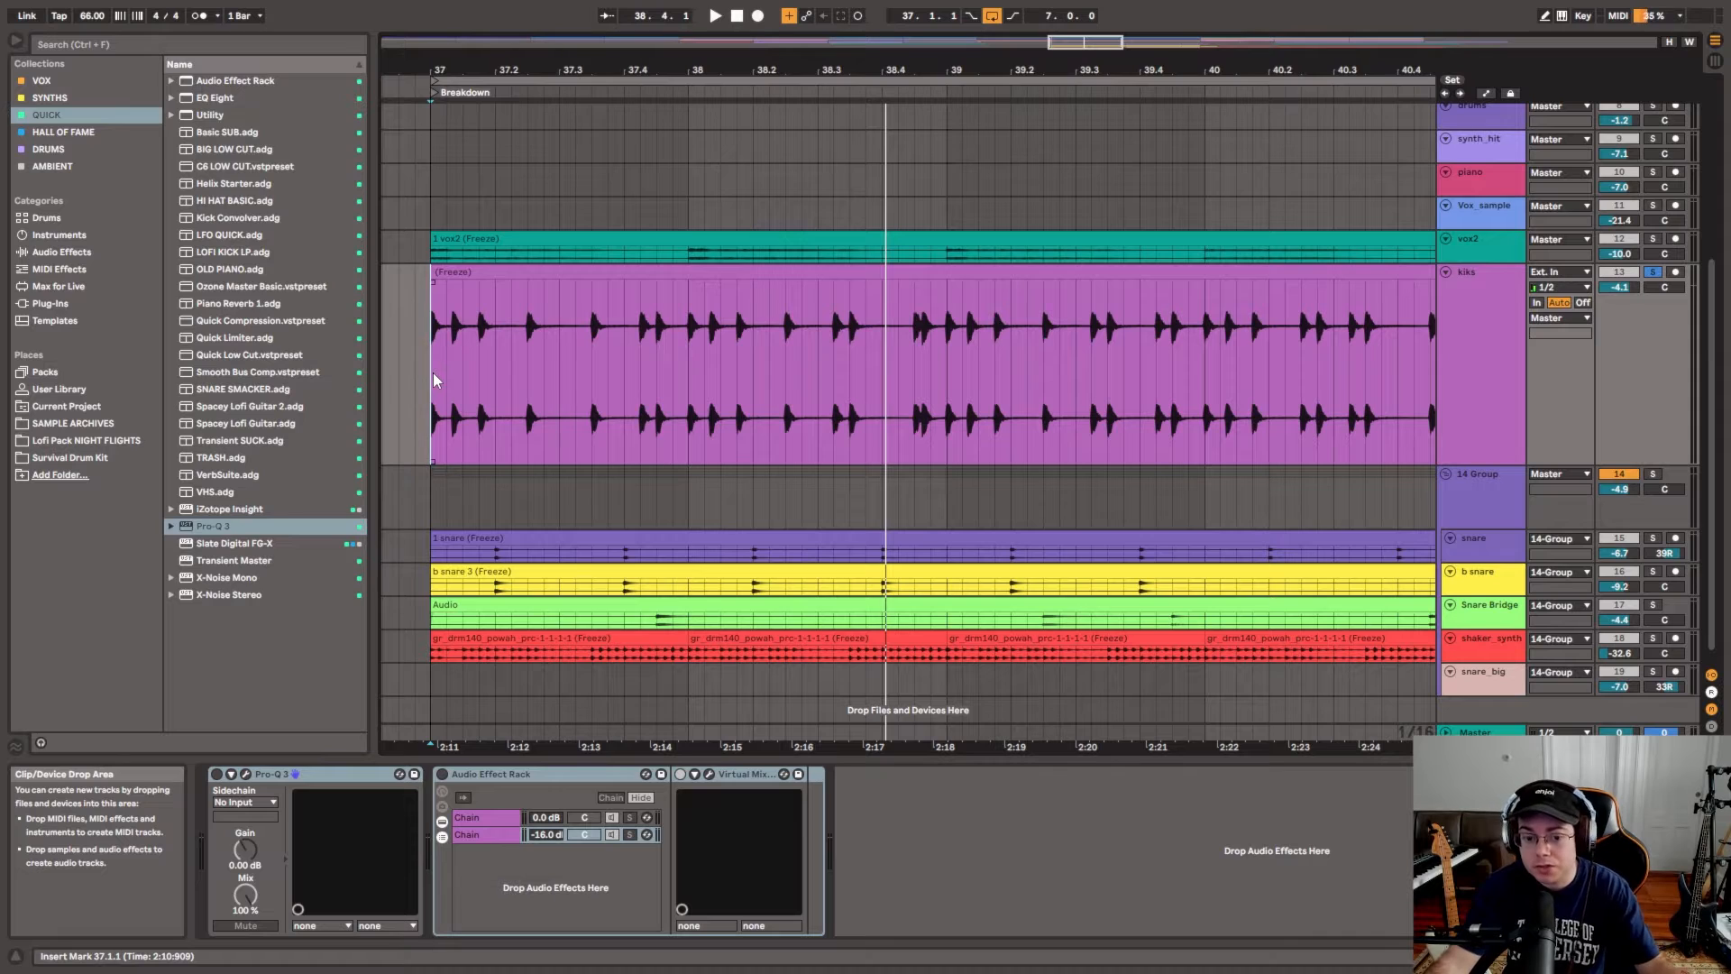
click(334, 774)
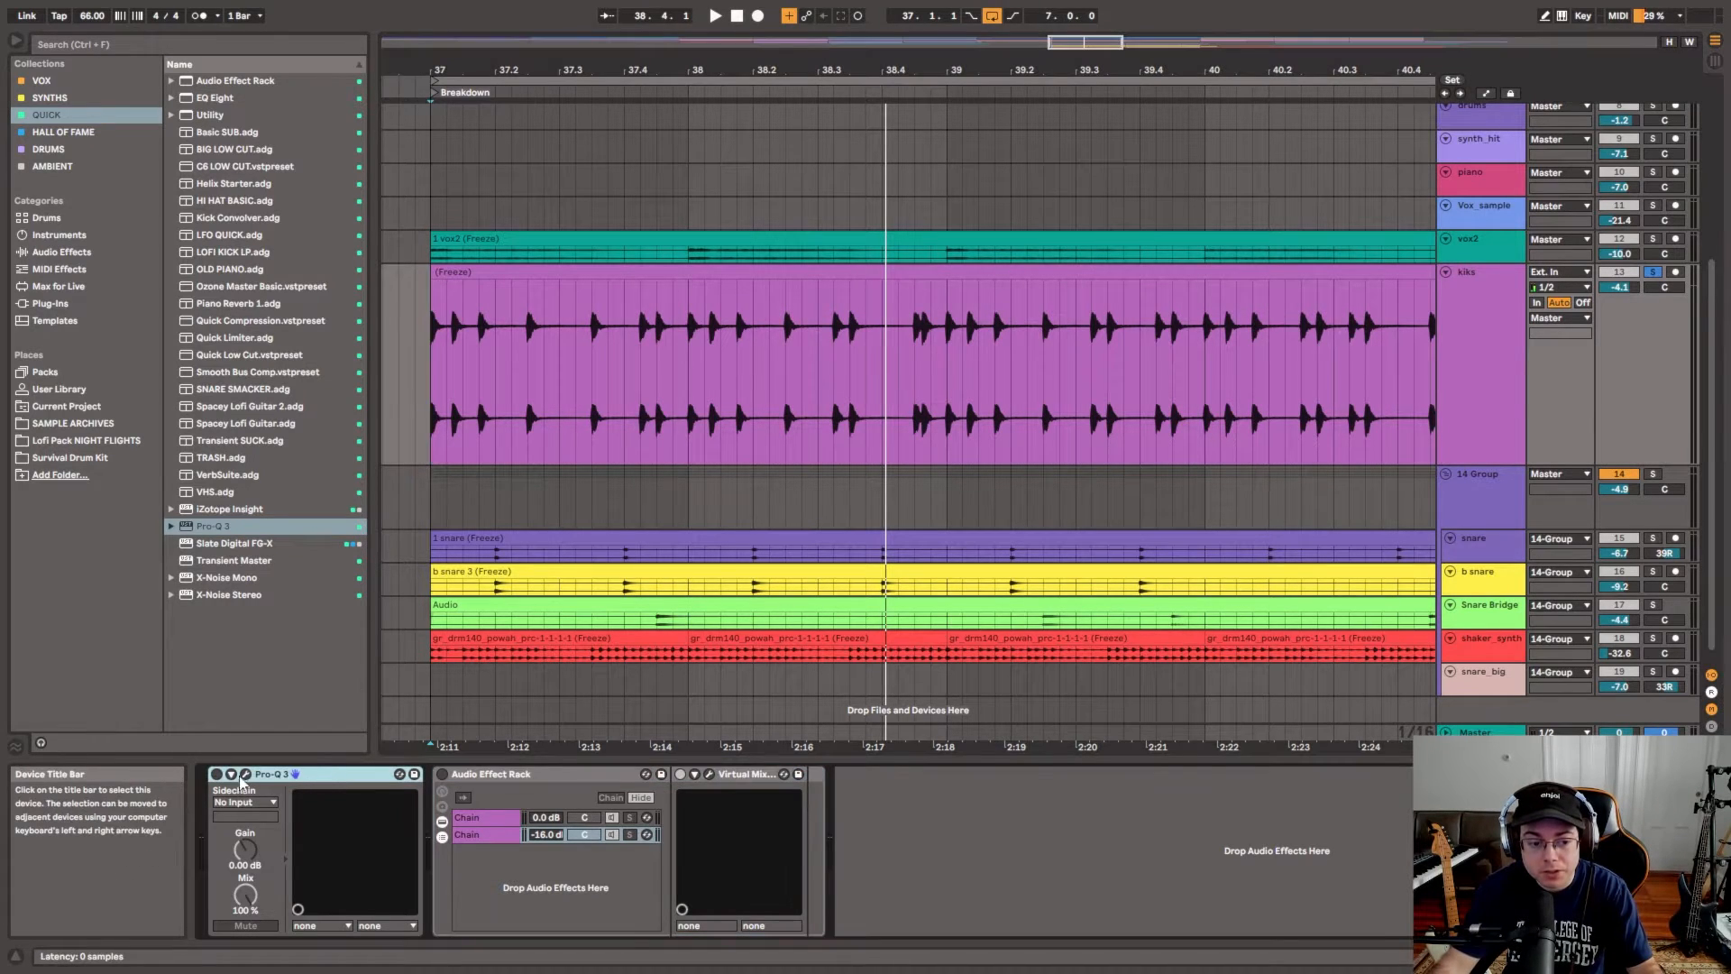
click(245, 774)
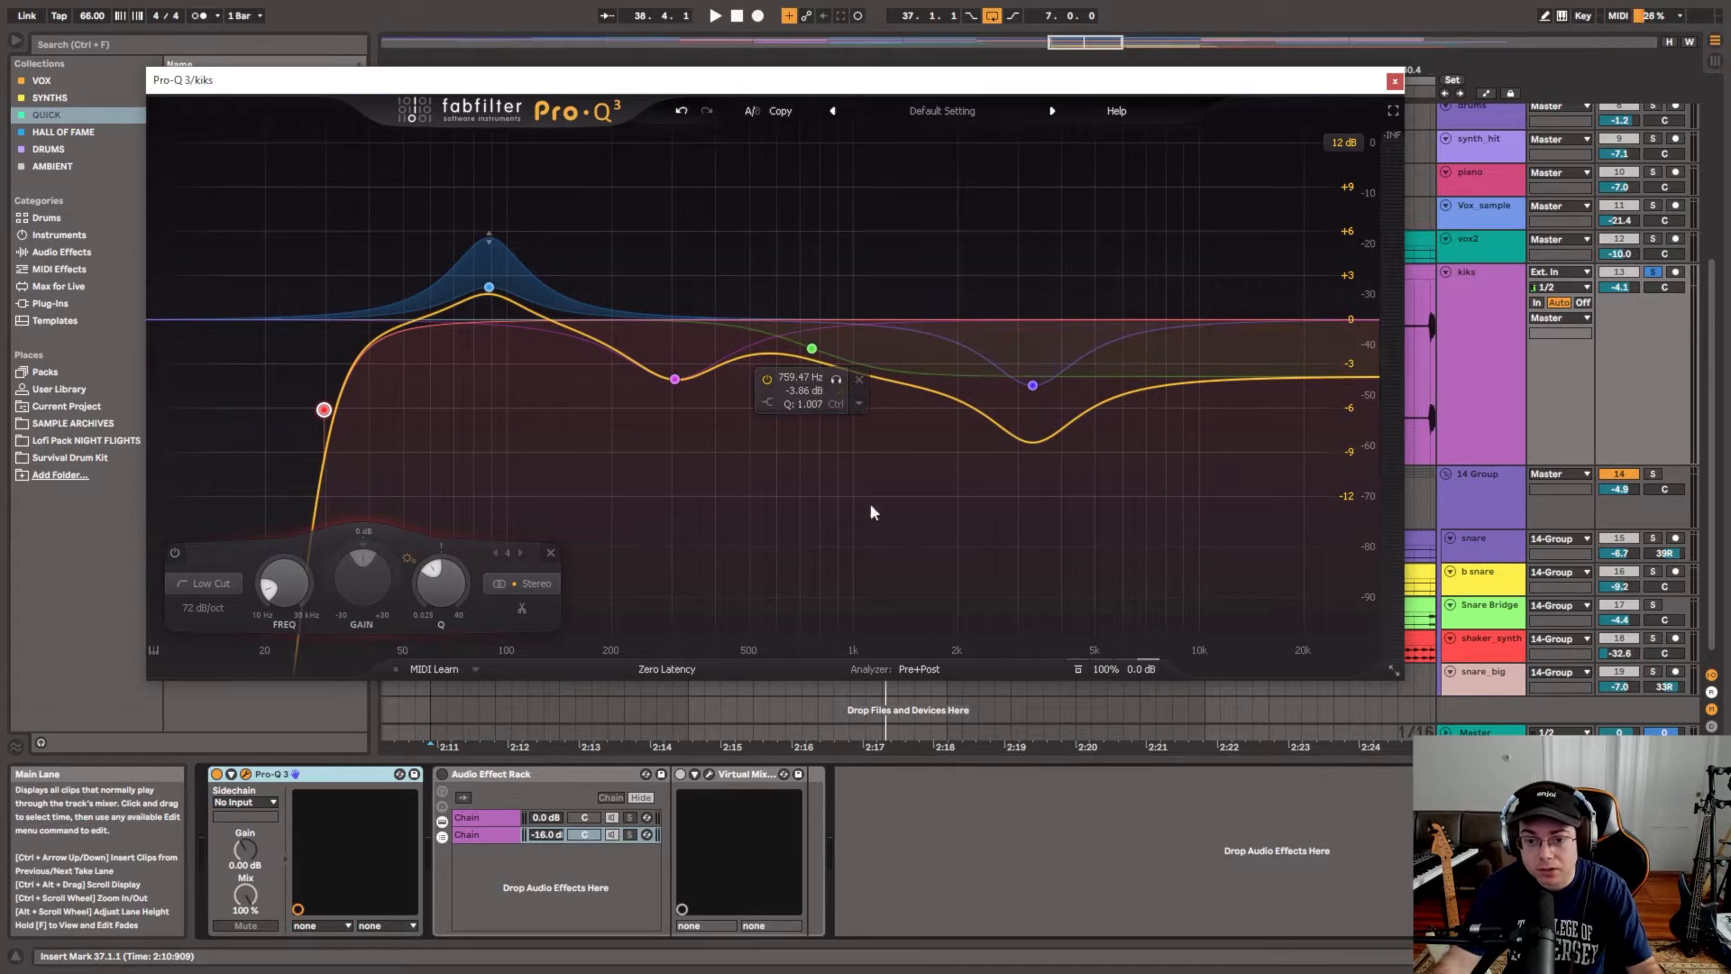
mouse_move(1030, 408)
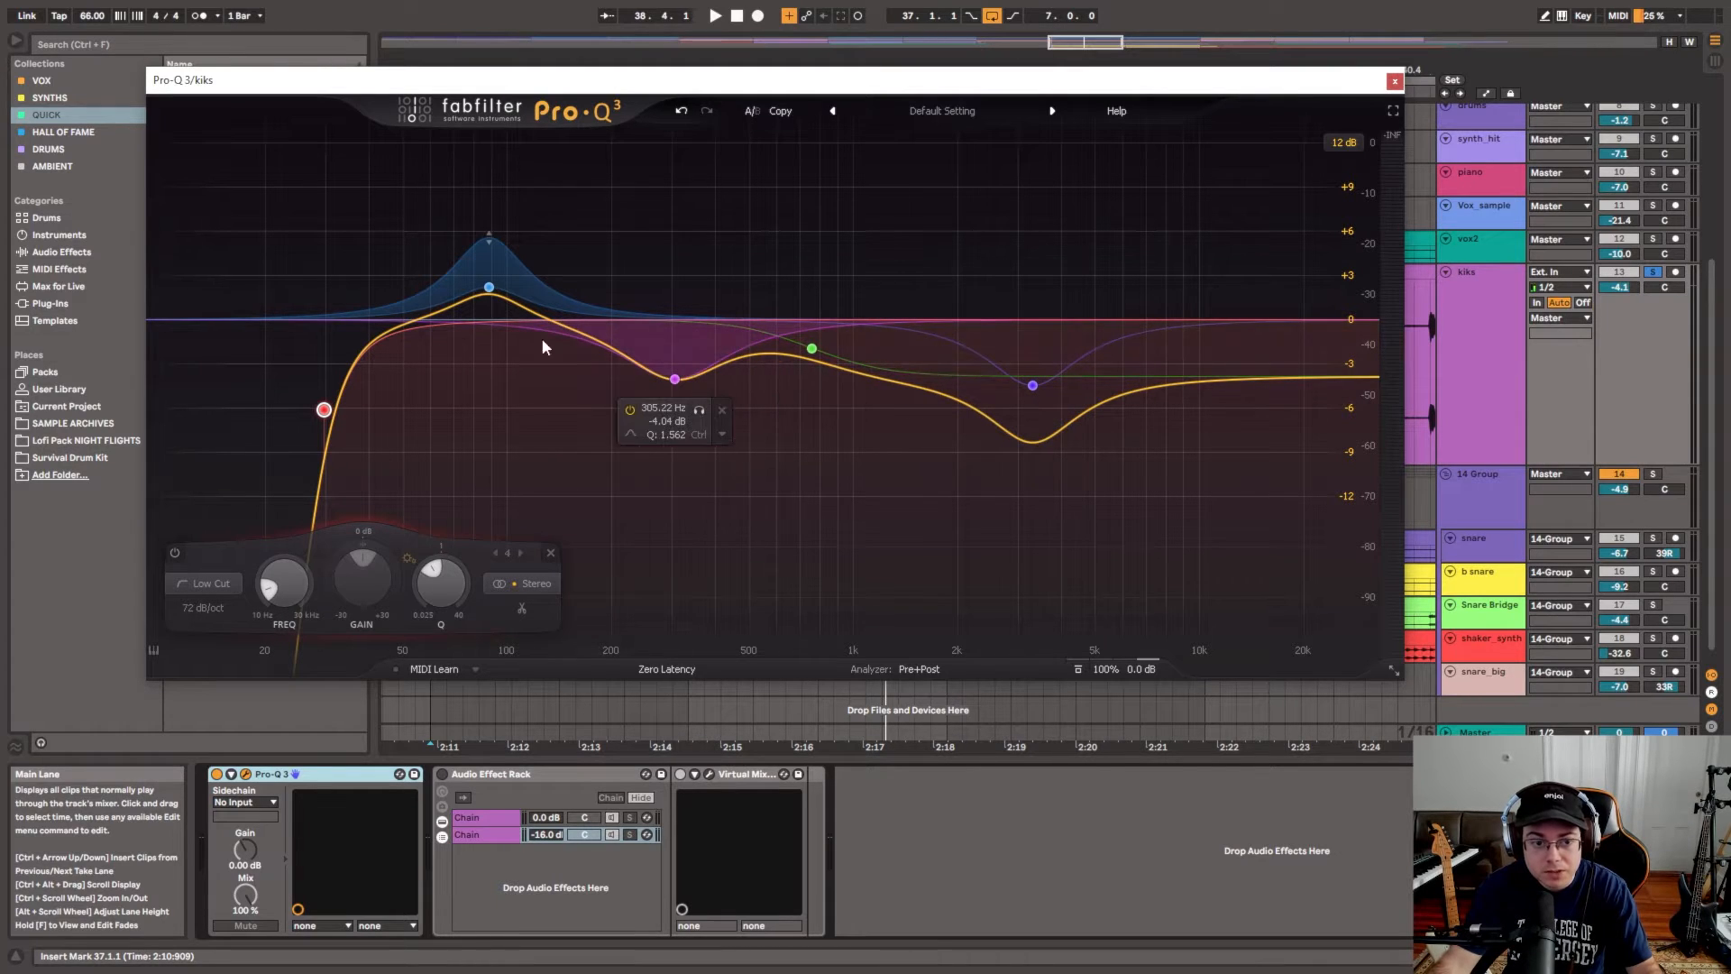
mouse_move(481, 303)
mouse_move(308, 431)
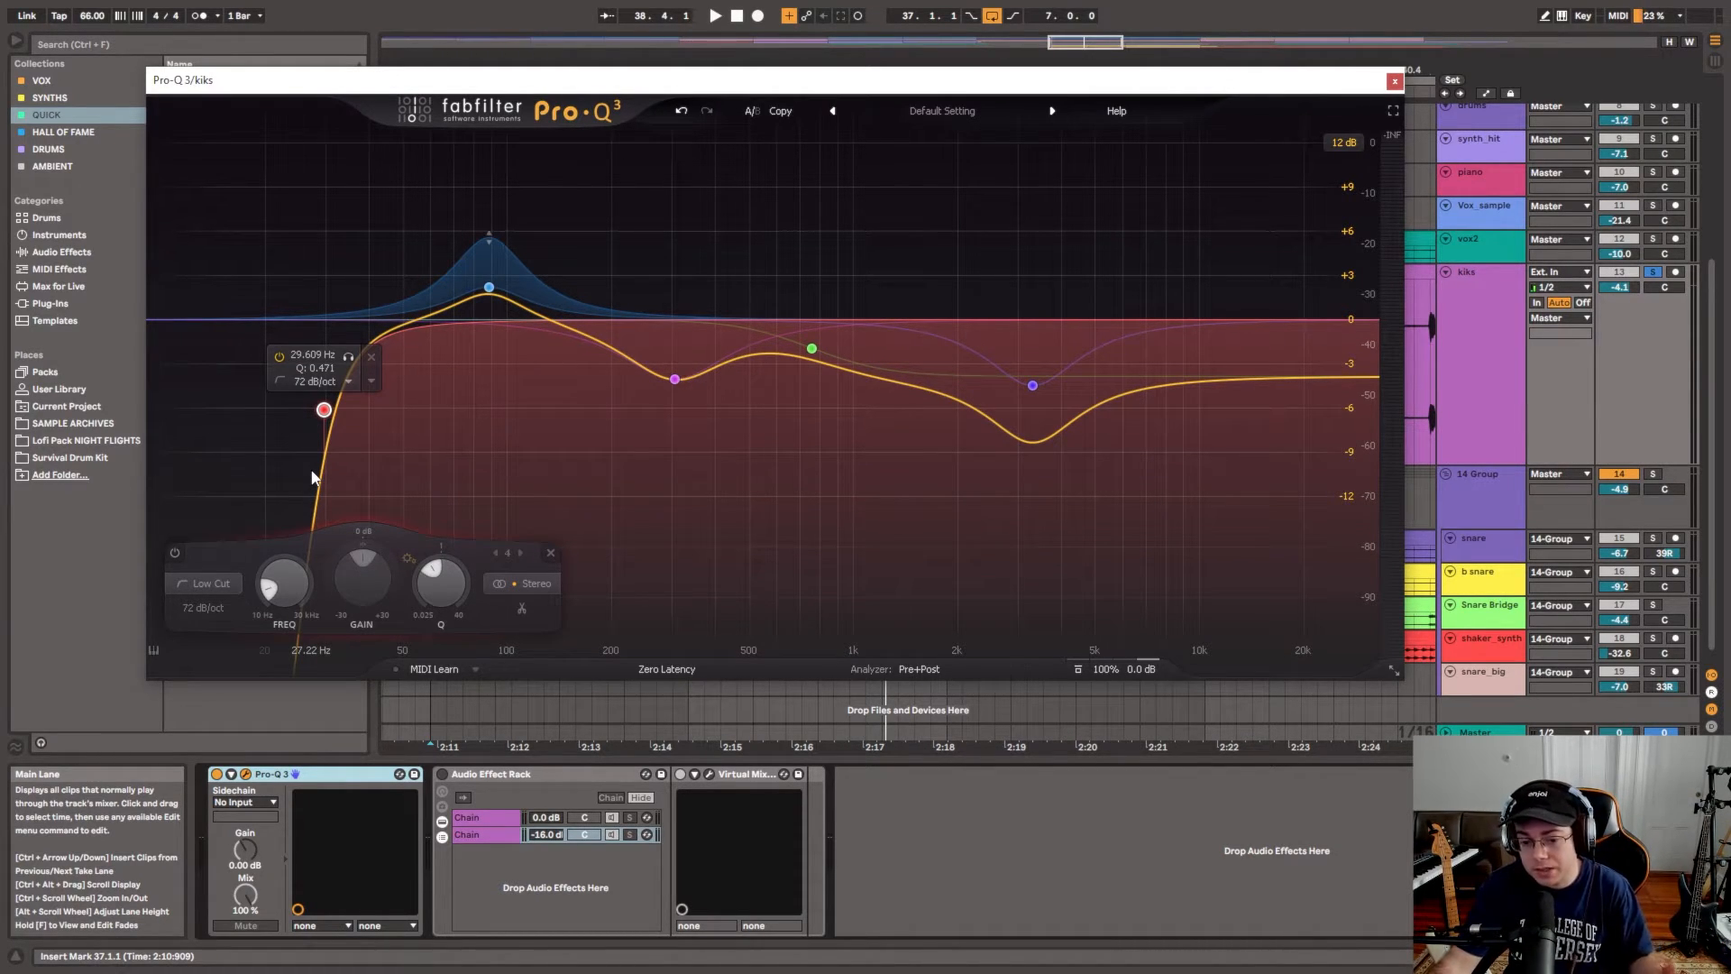
Step: Play the soloed kiks track with Pro-Q 3 bypassed and active to compare the equalization
key(space)
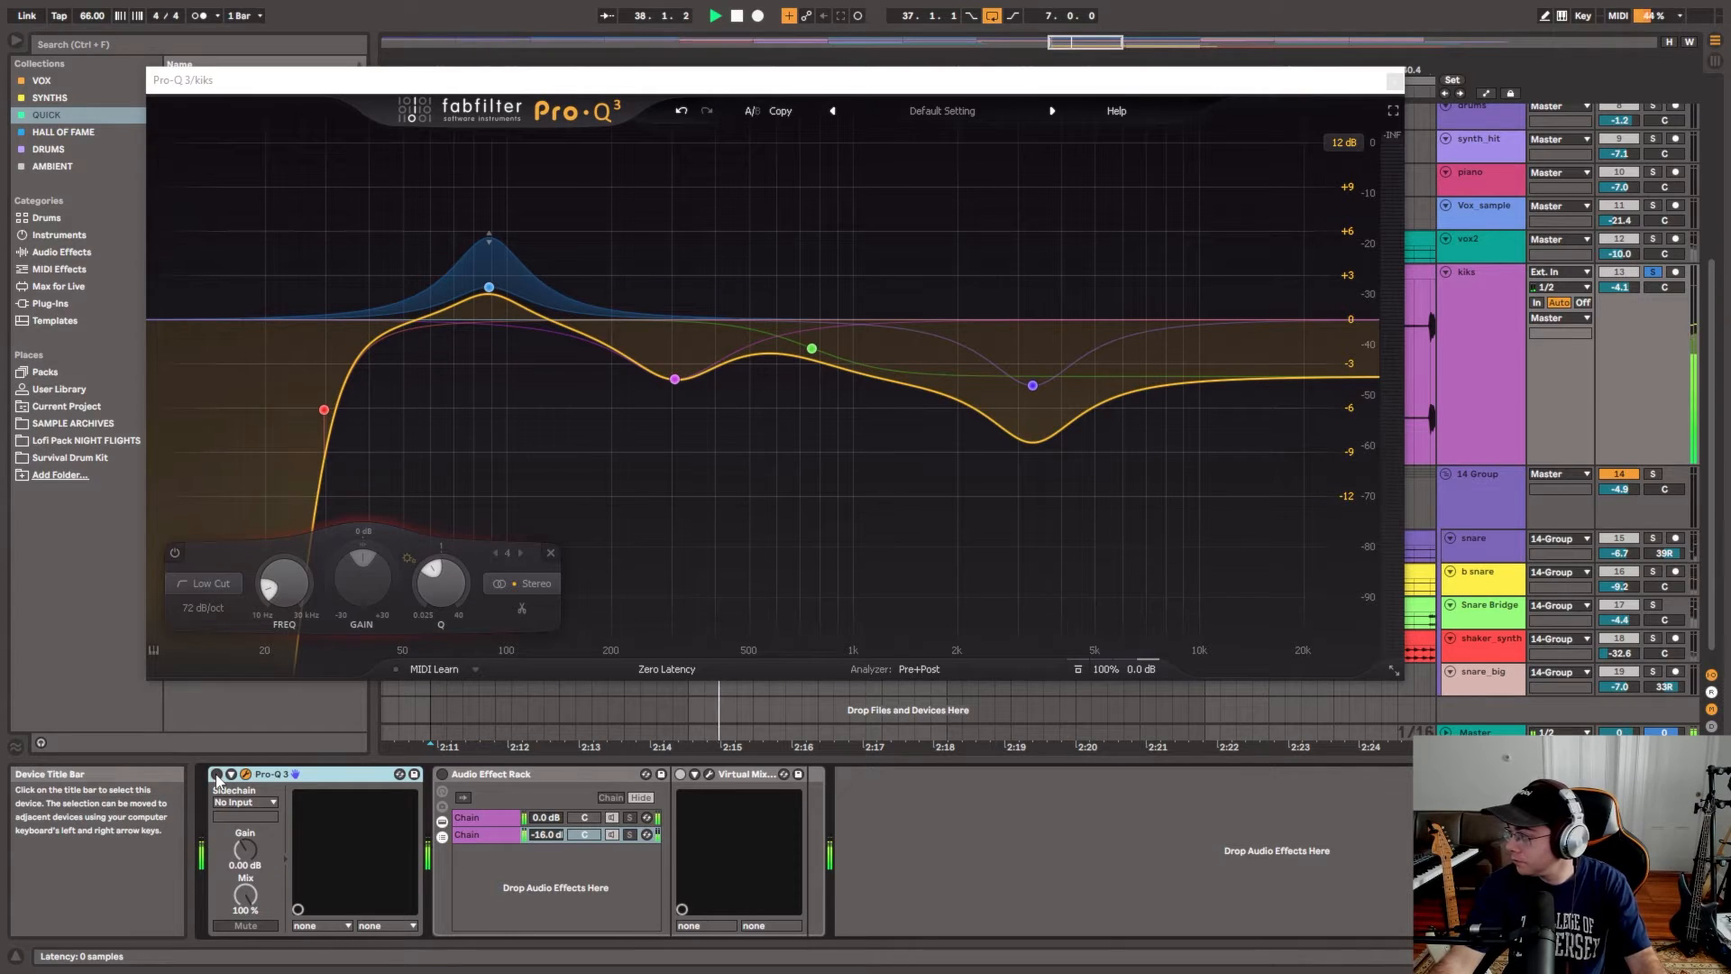
click(218, 781)
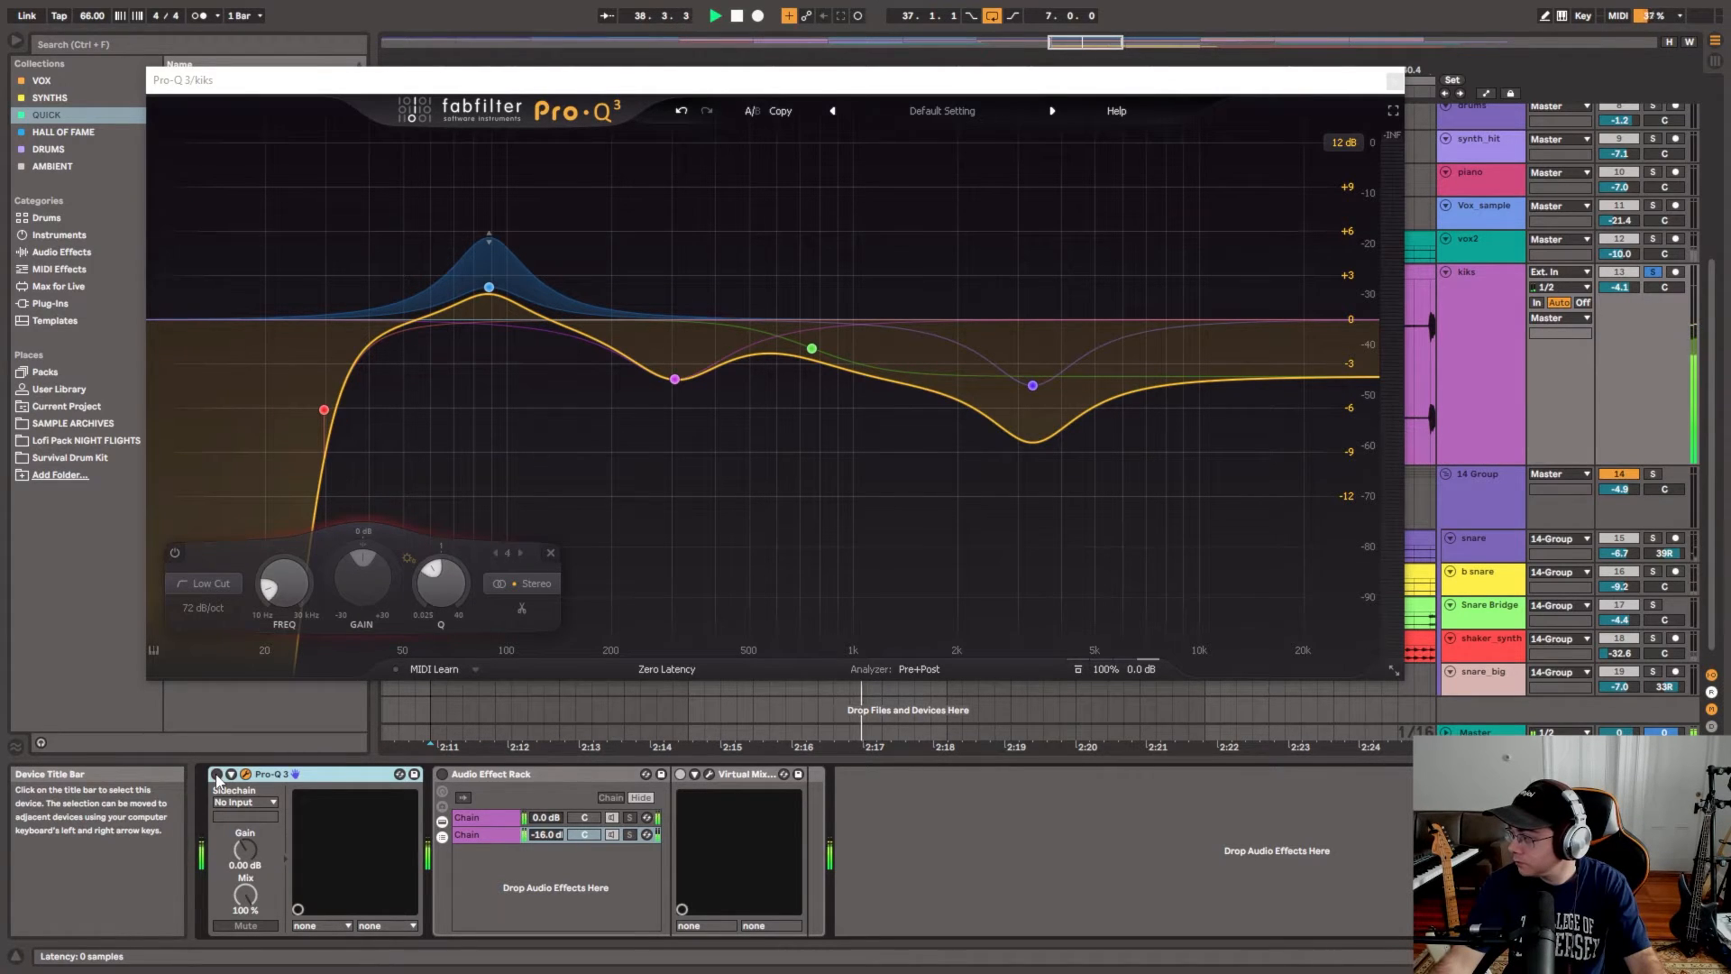
click(217, 776)
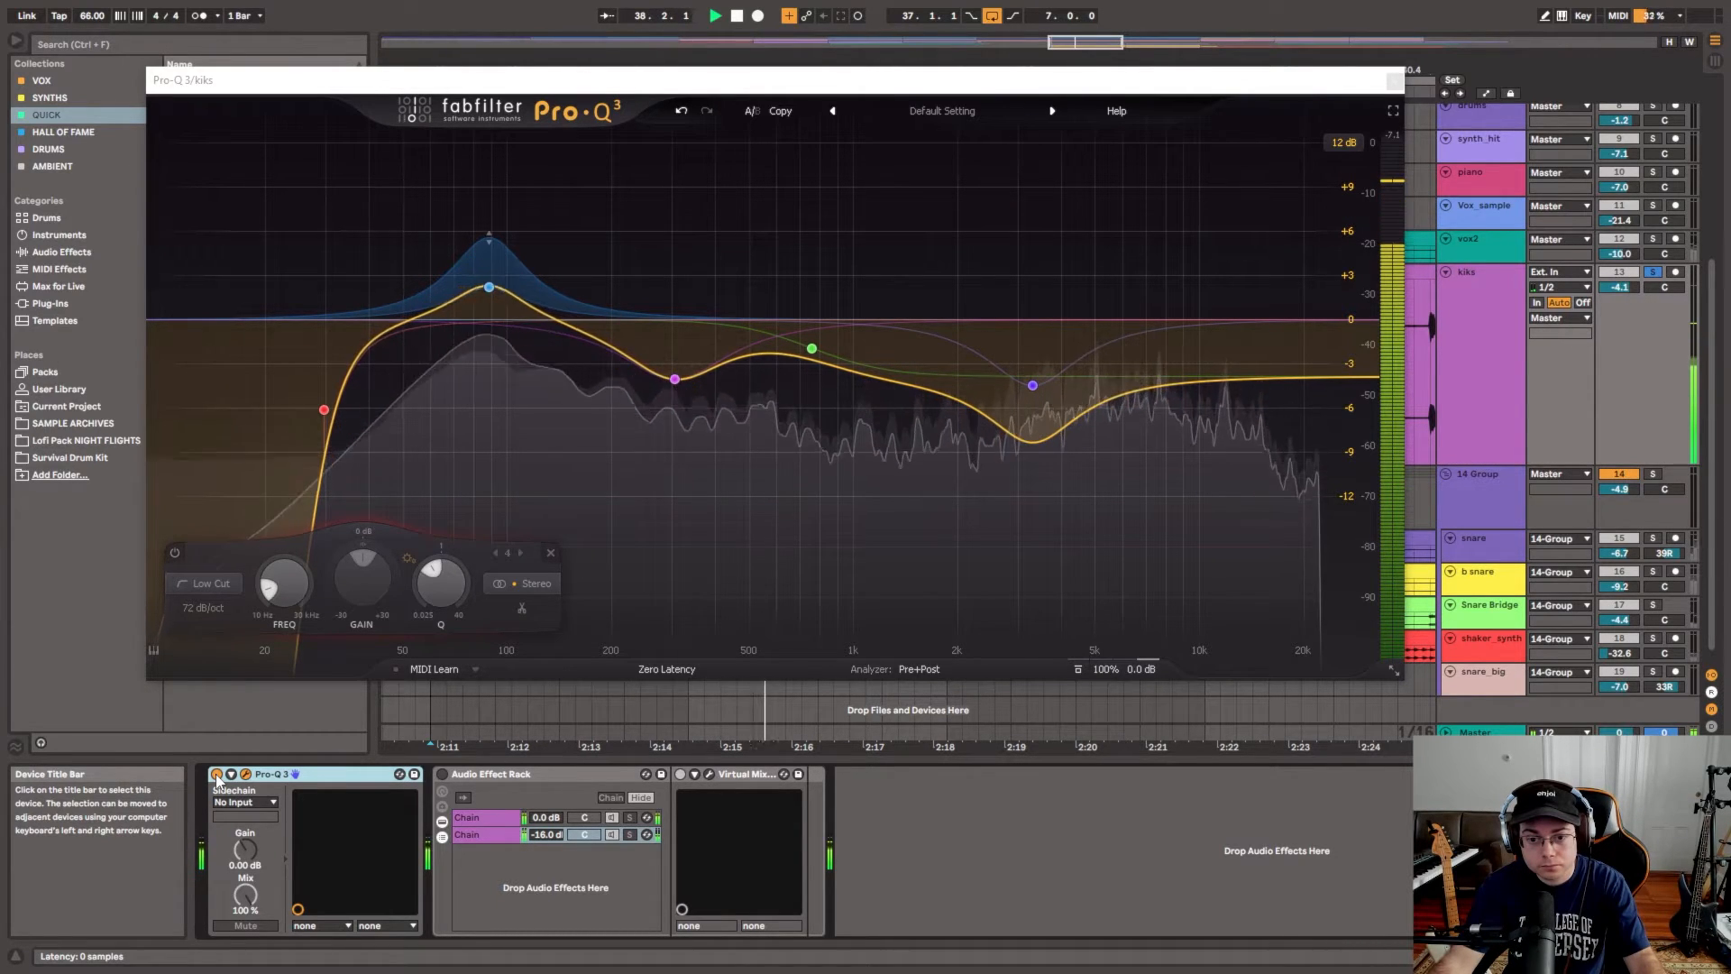
key(space)
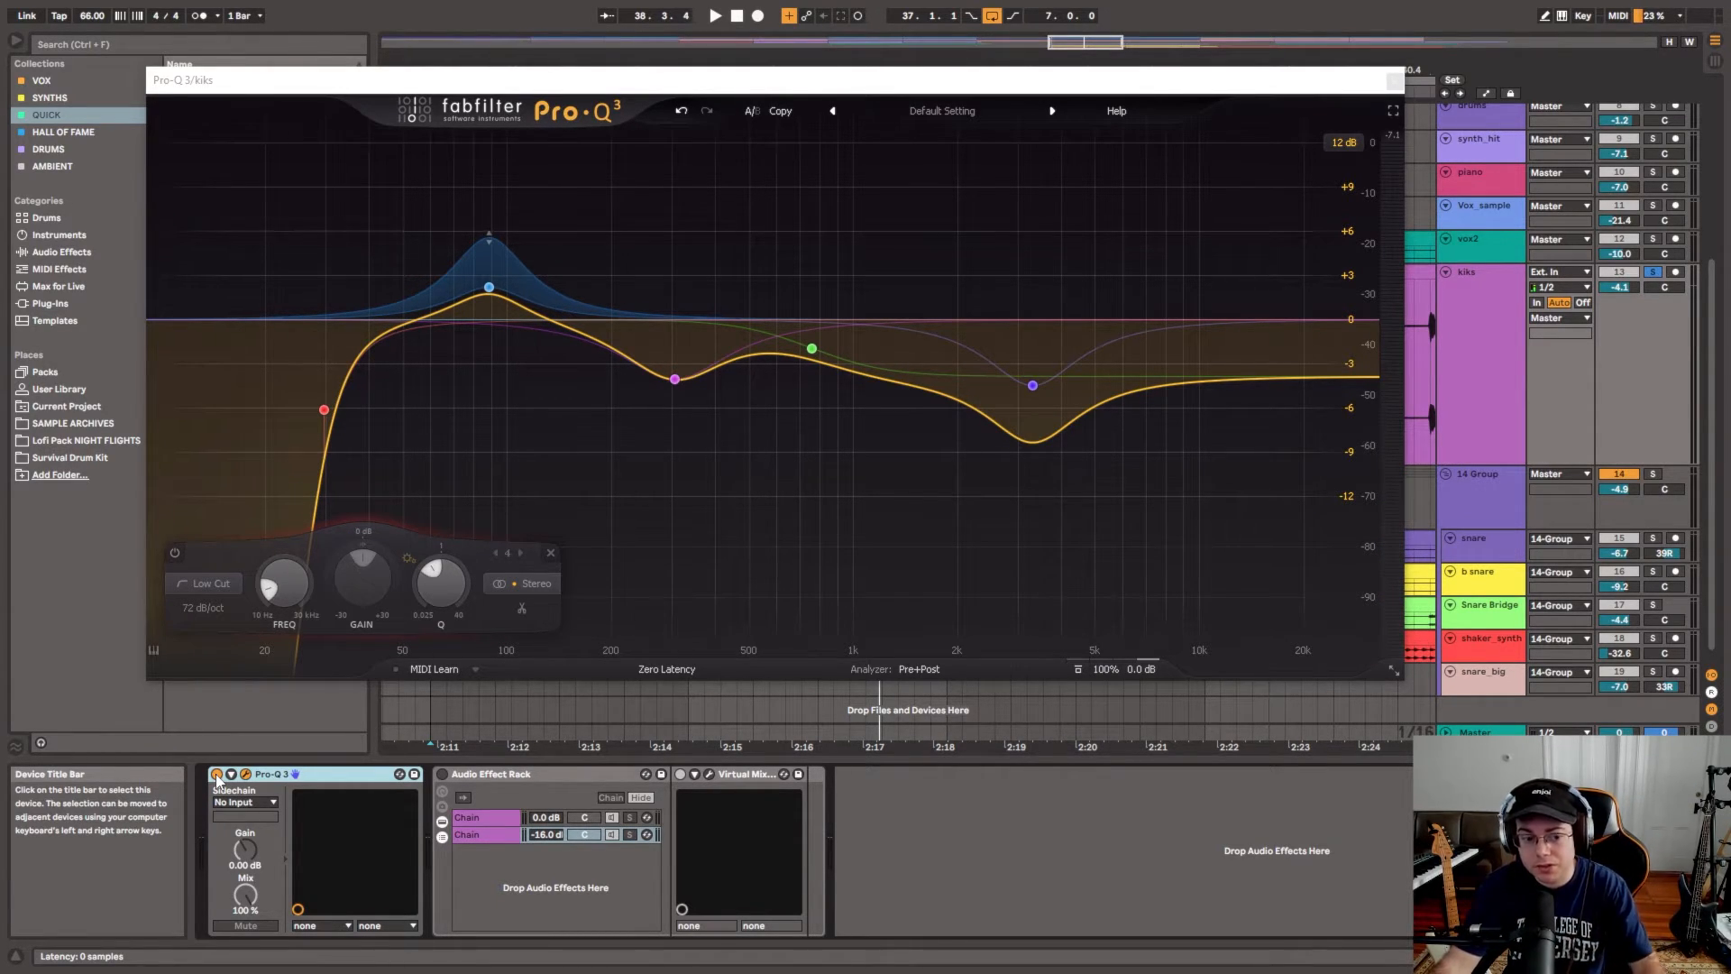
key(space)
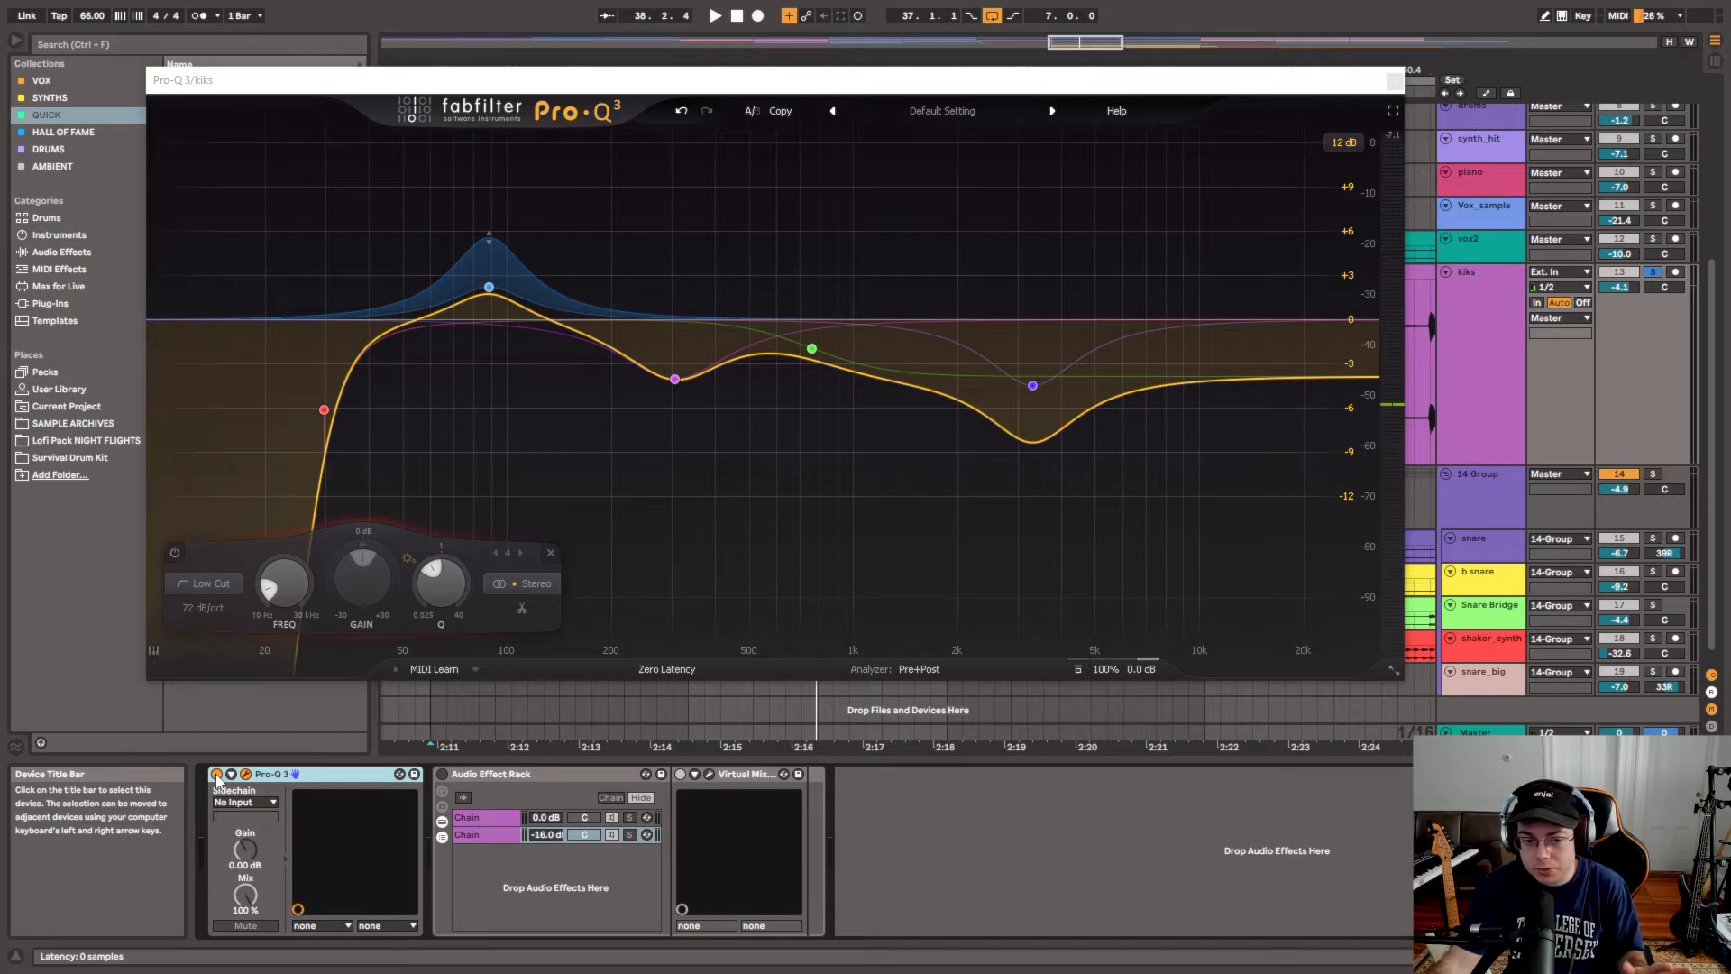
Step: Select the second chain of the kiks Audio Effect Rack and examine the FG-Stress compressor in its Virtual Mix Rack
click(523, 838)
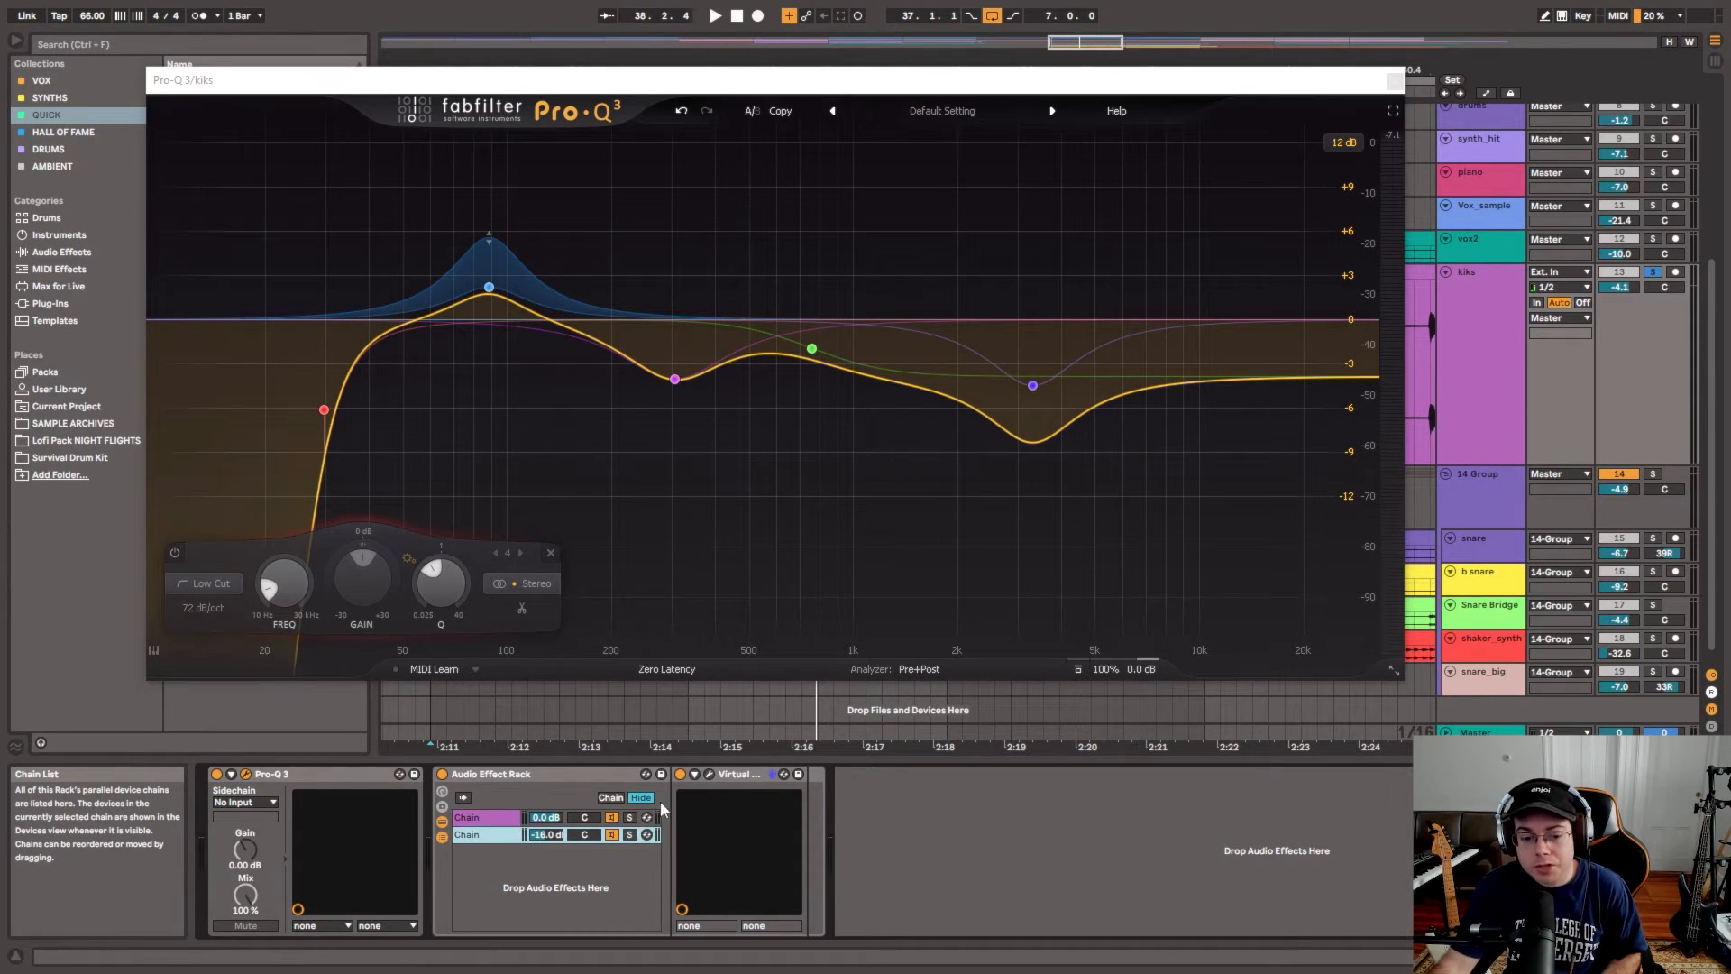
click(709, 773)
drag(493, 81, 848, 165)
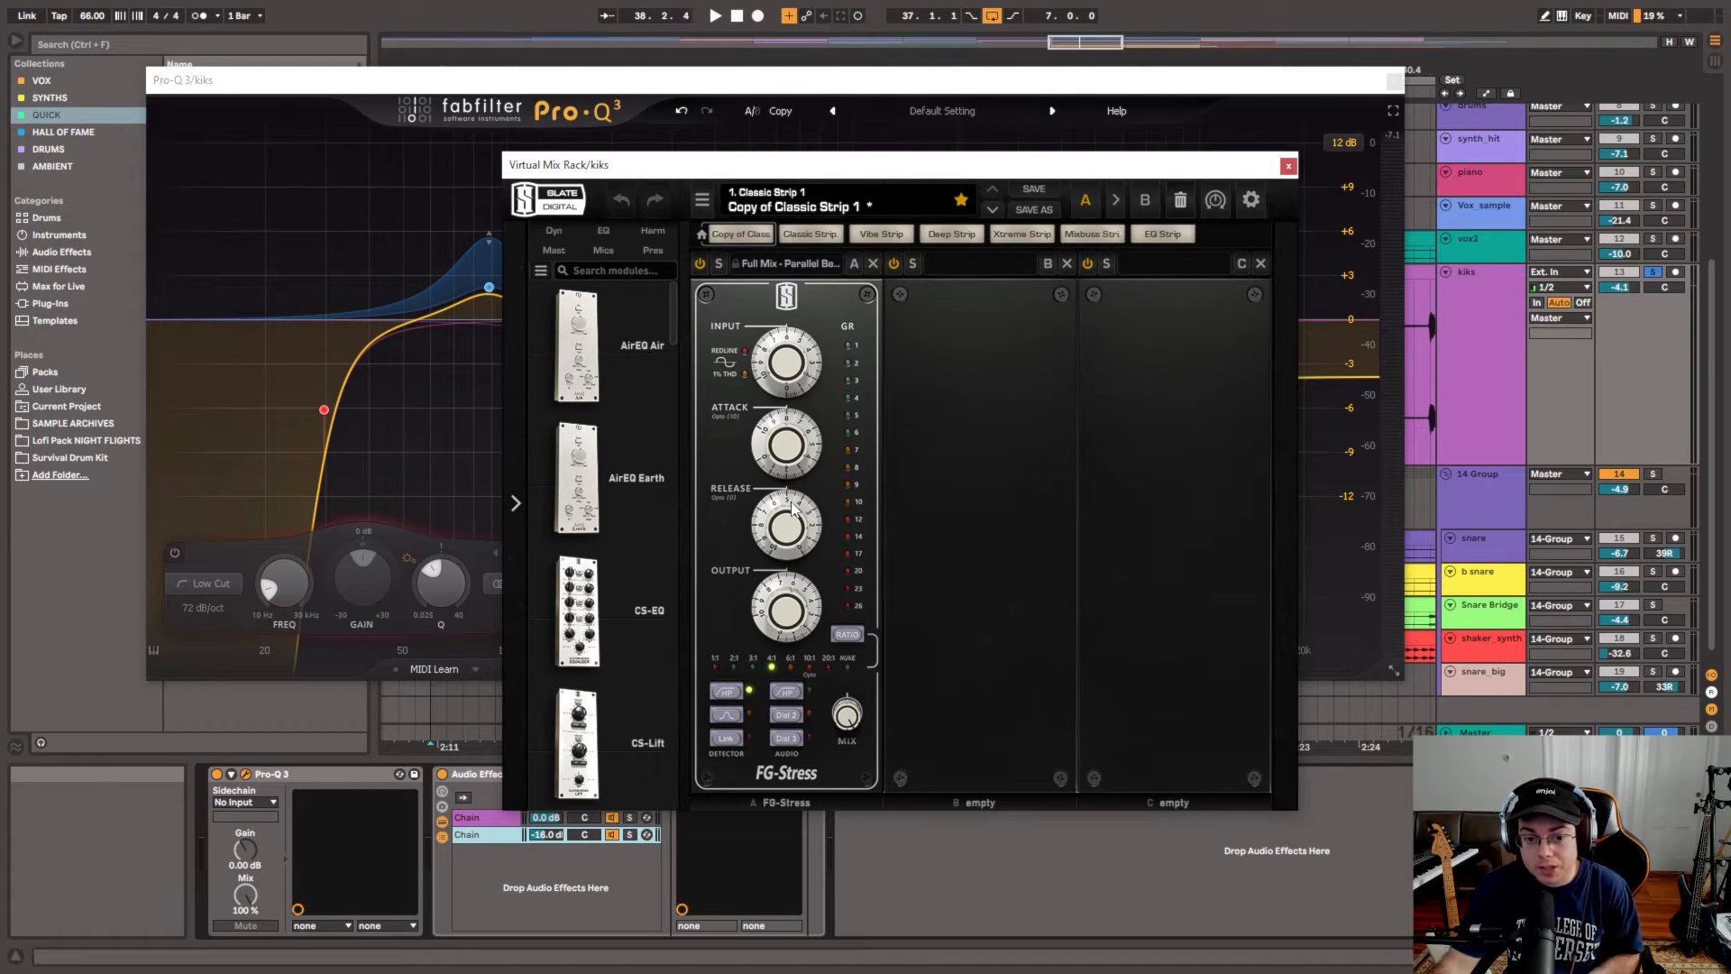
mouse_move(792, 510)
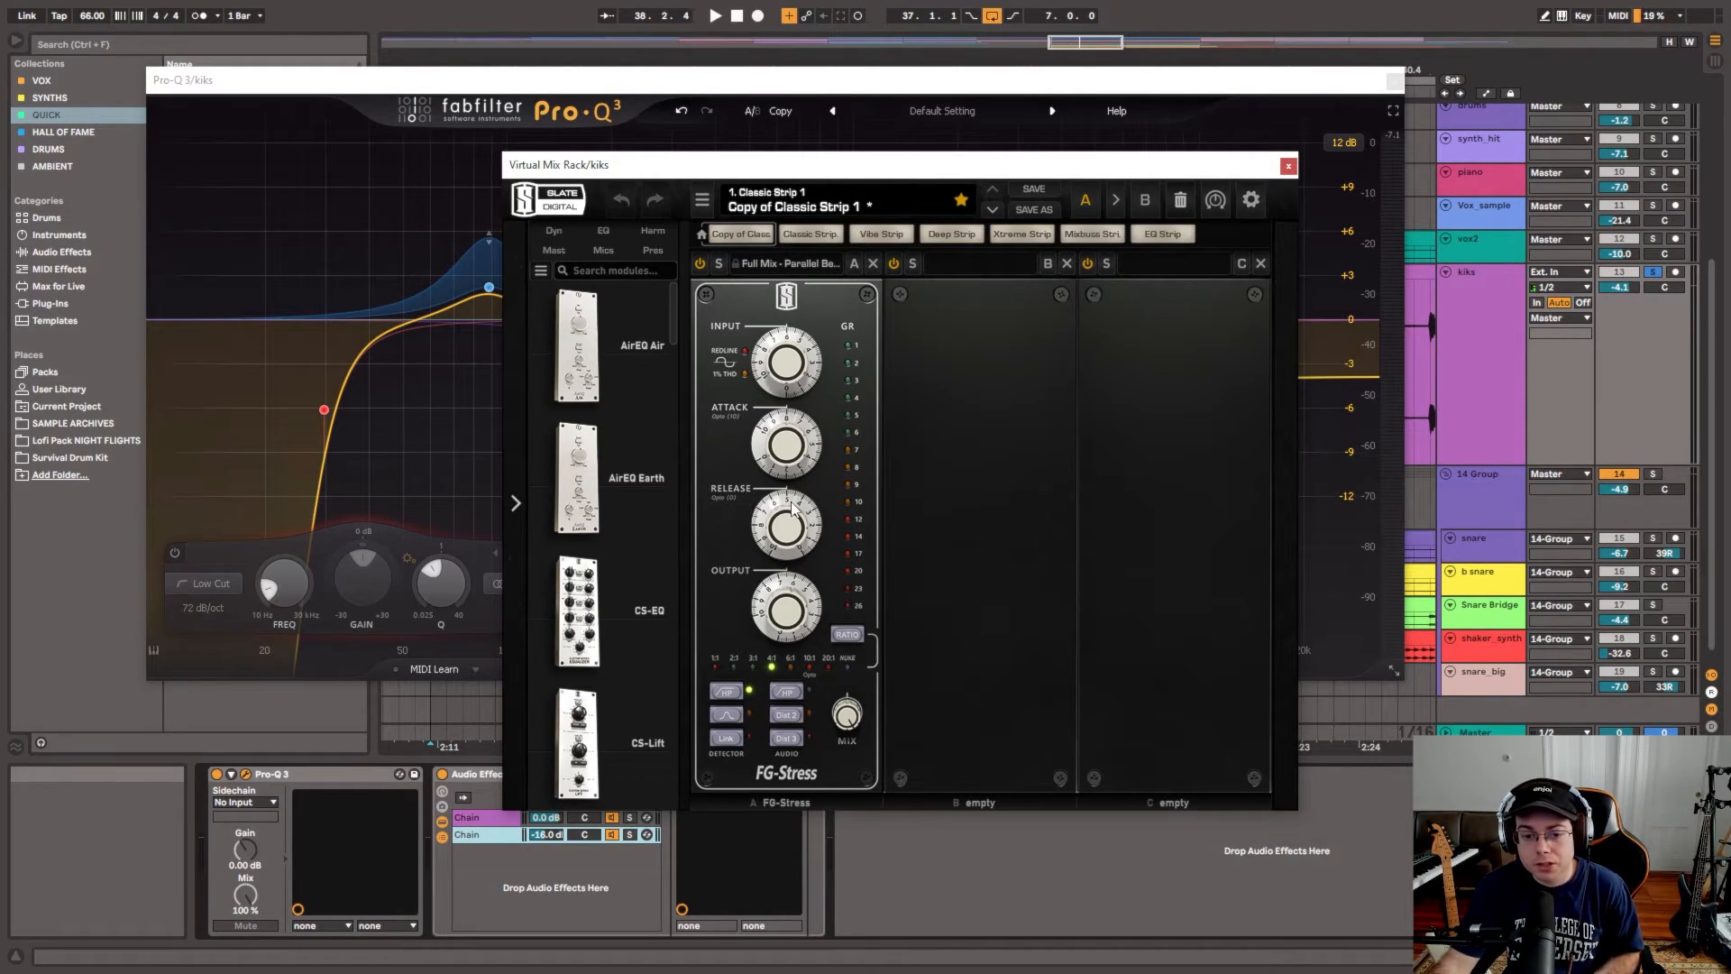
click(1287, 167)
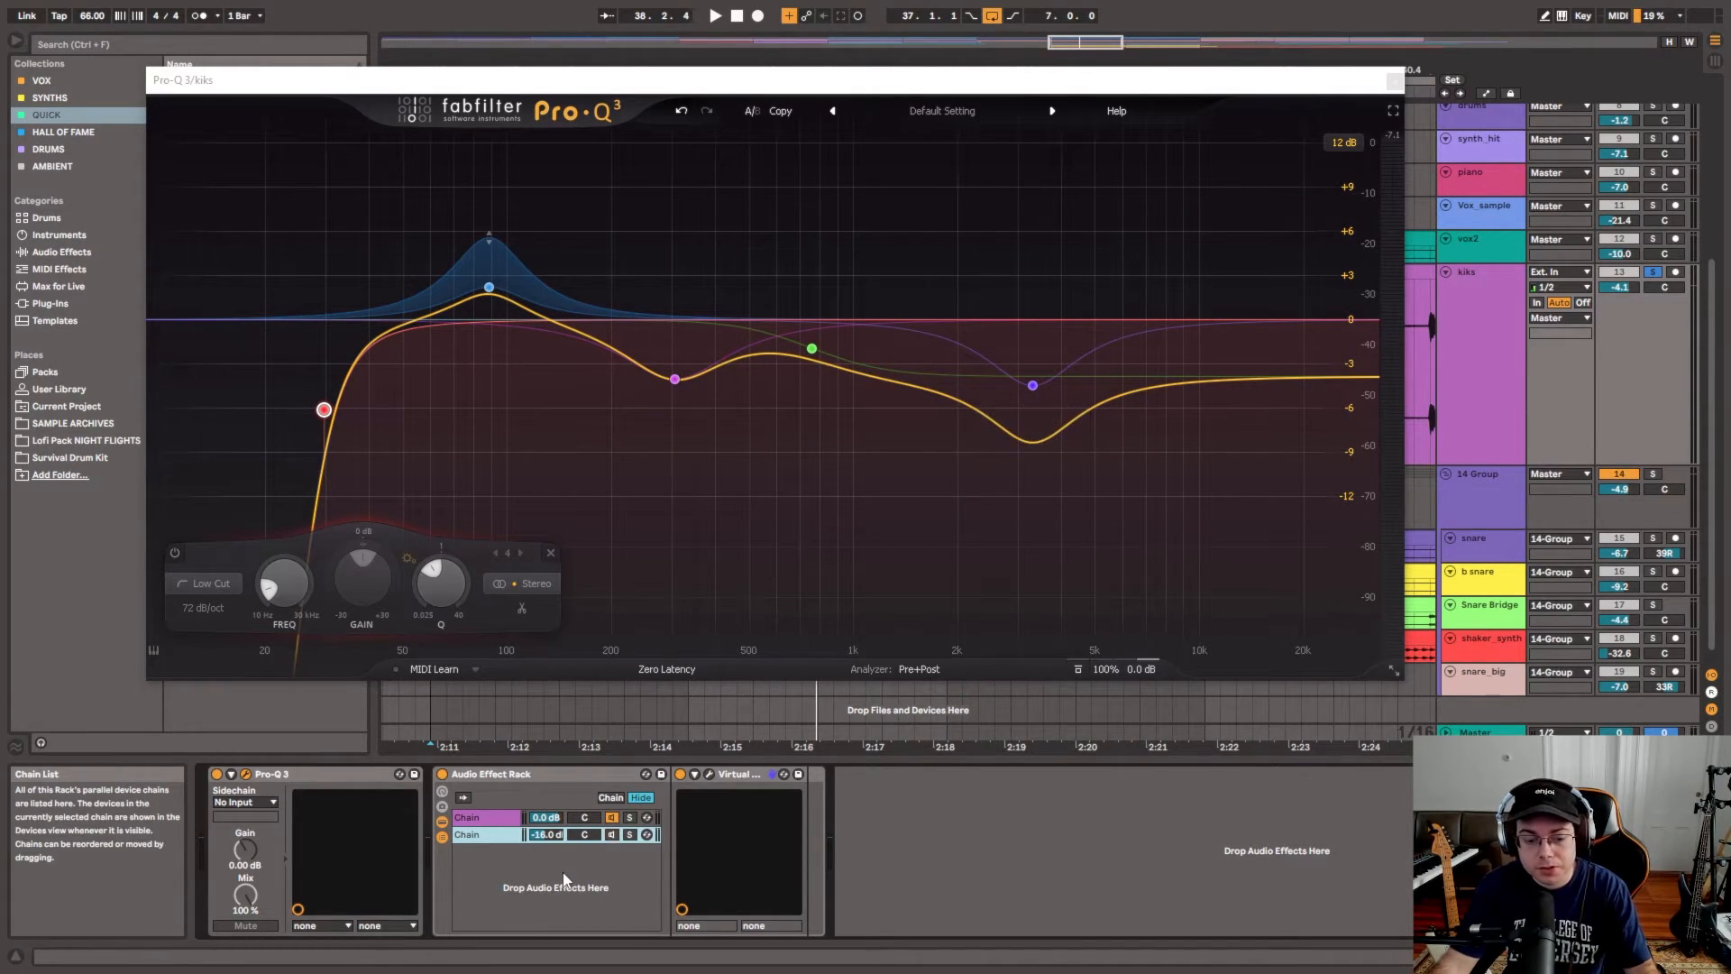
Step: Play the kicks with the rack's second chain muted and active to compare the parallel compression
key(space)
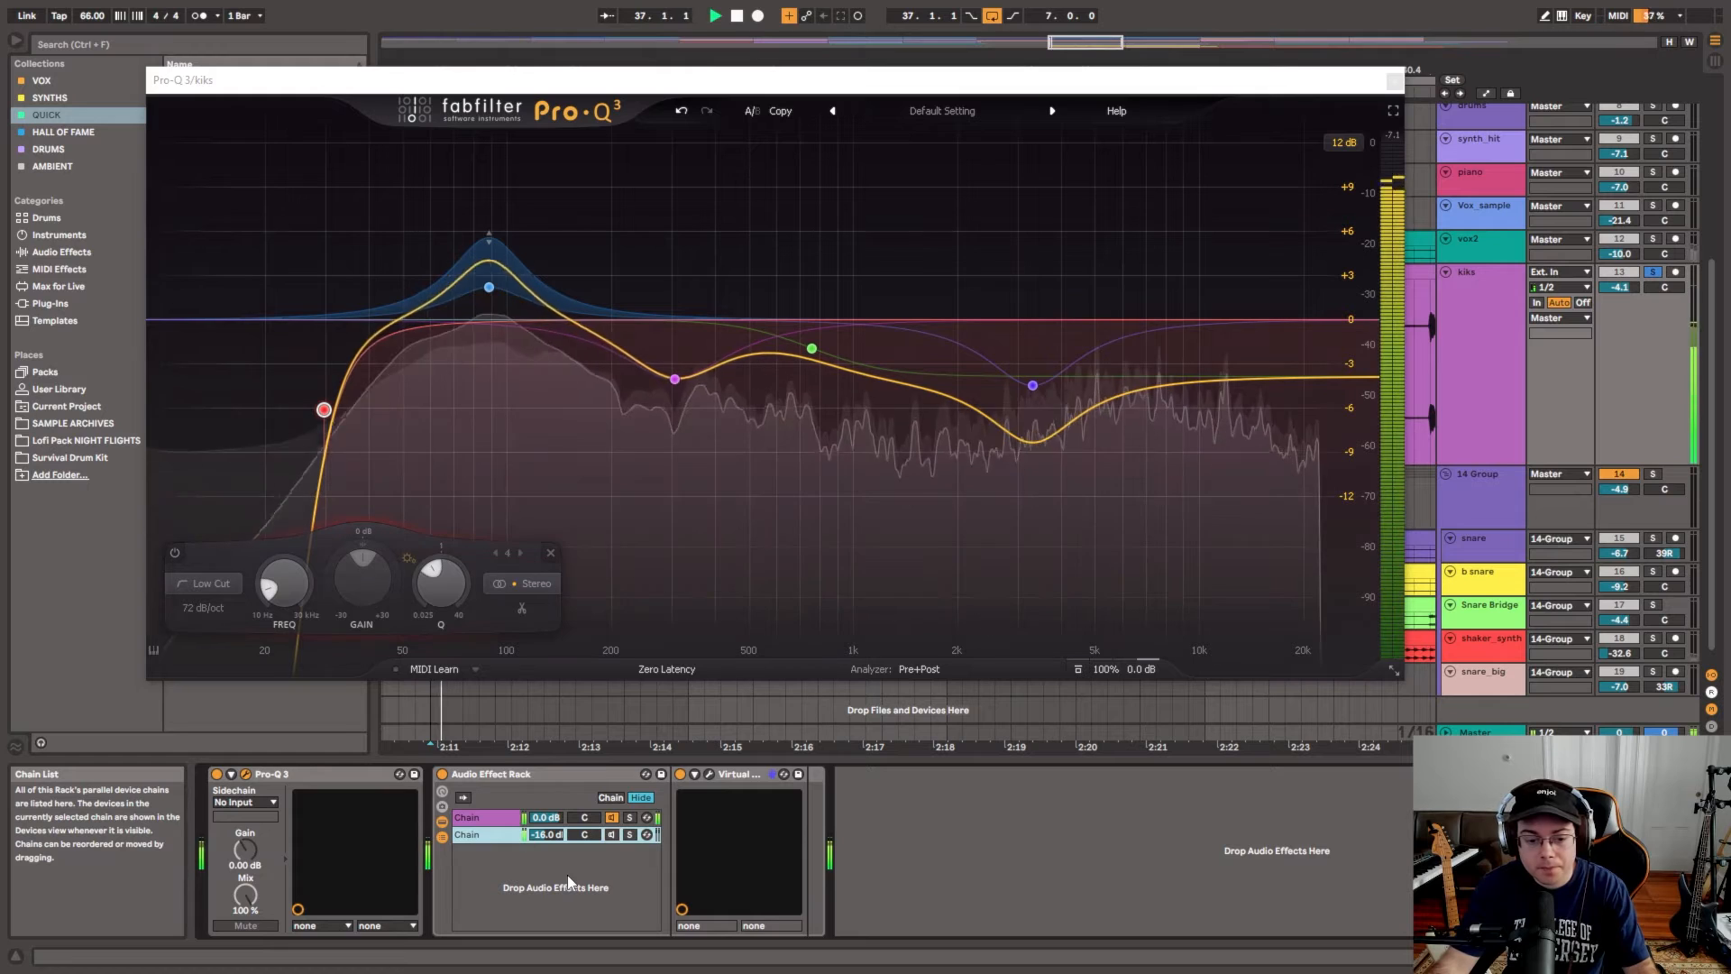
click(613, 835)
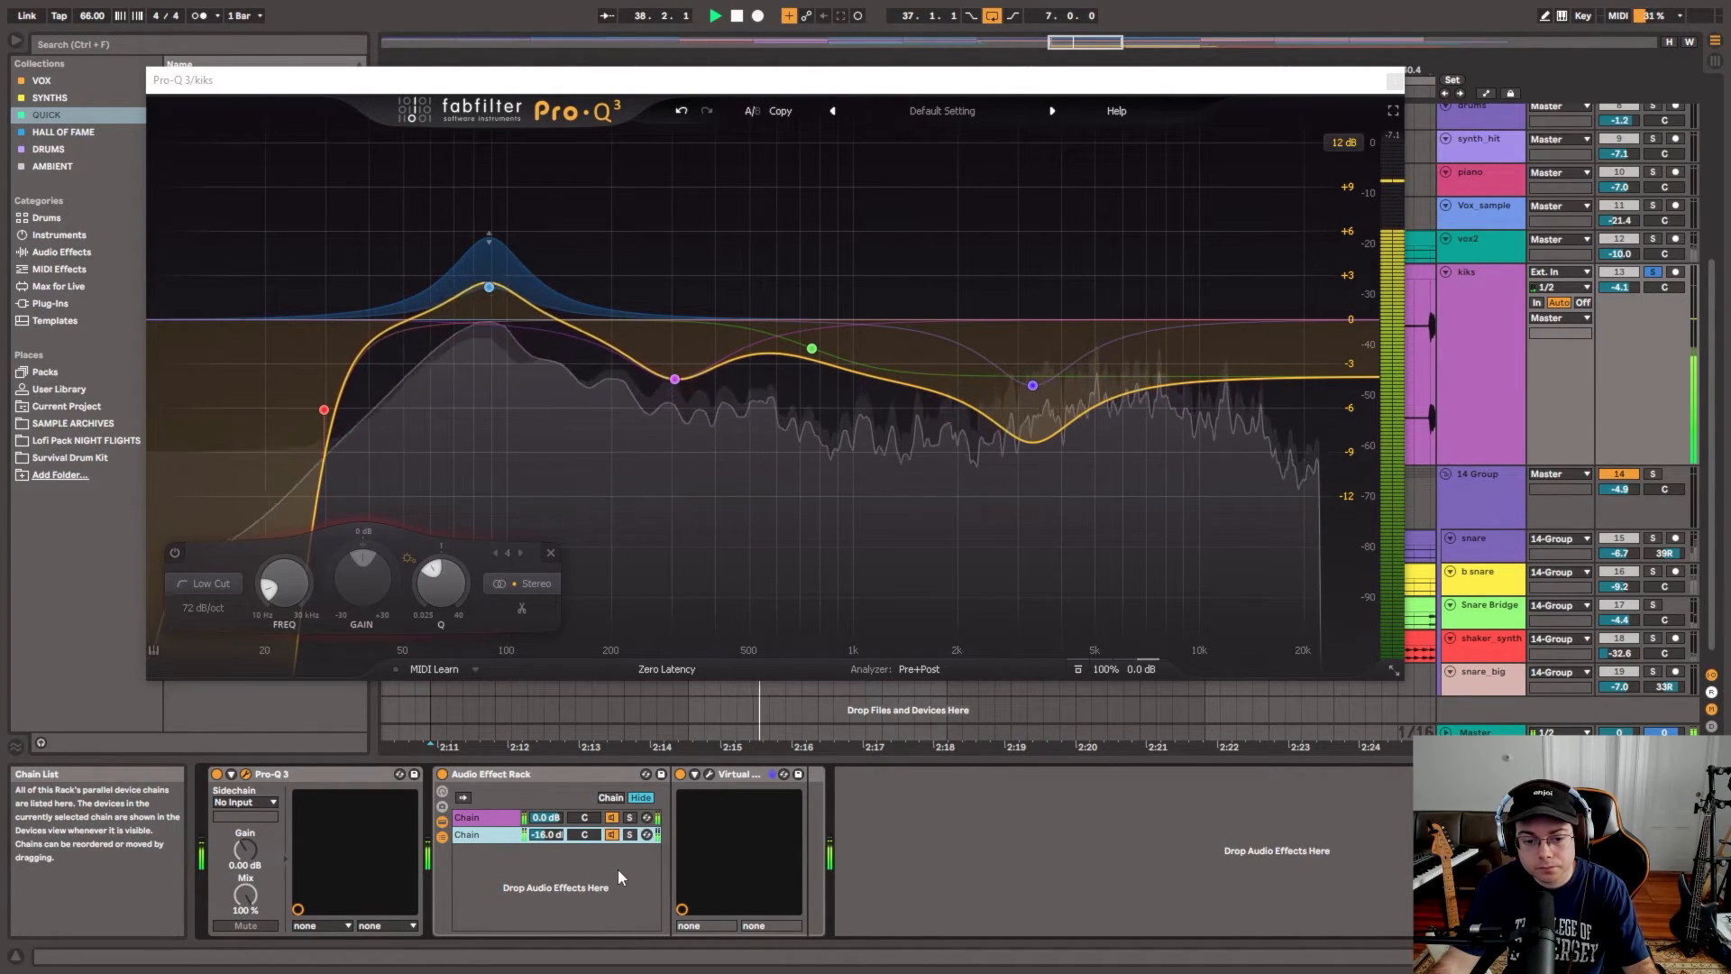
key(space)
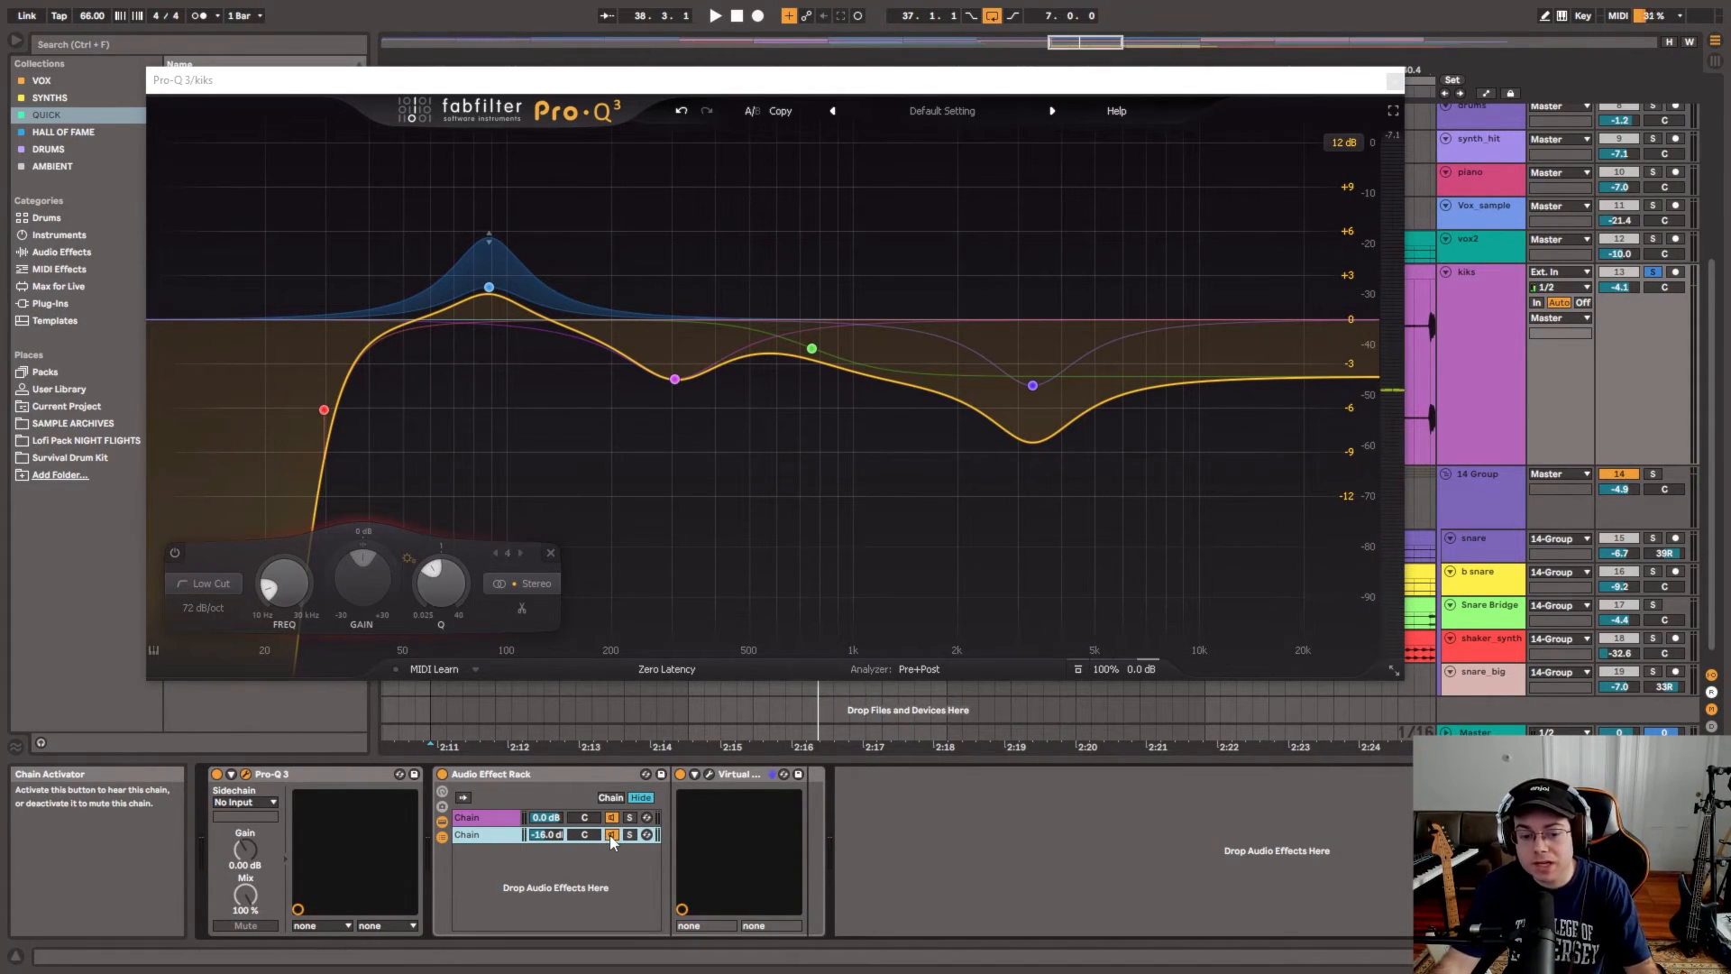
Step: Compare the soloed kicks with Pro-Q 3 and the Audio Effect Rack both bypassed and both active
click(512, 787)
click(358, 768)
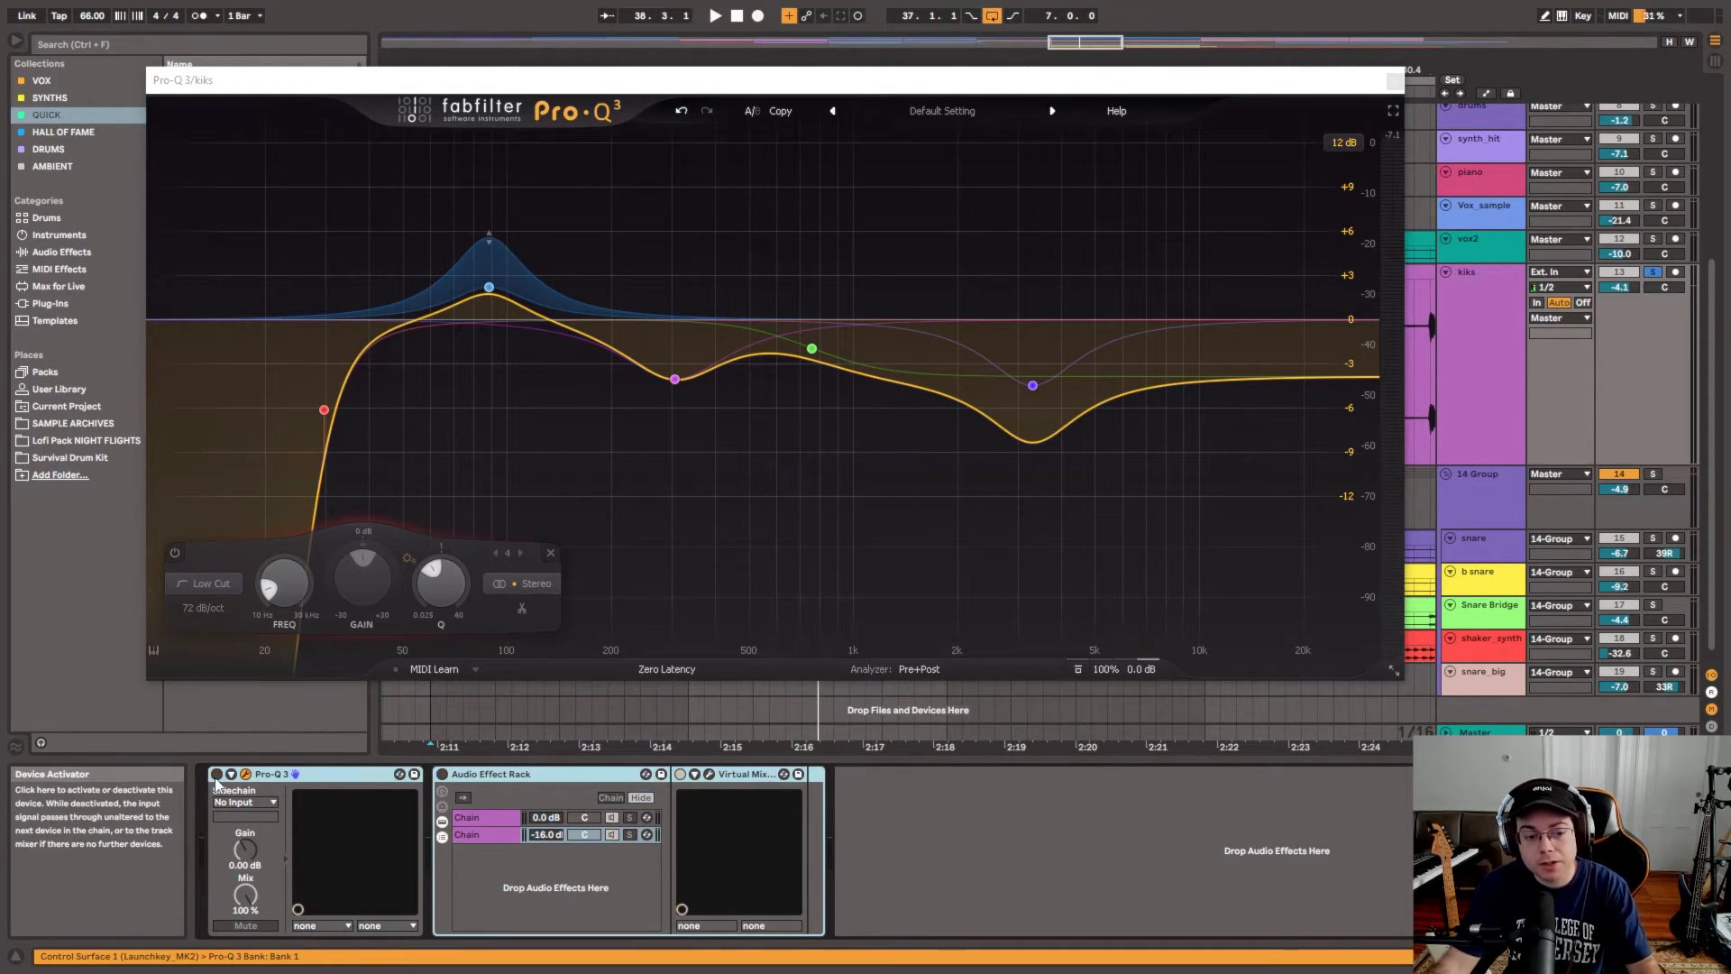
key(space)
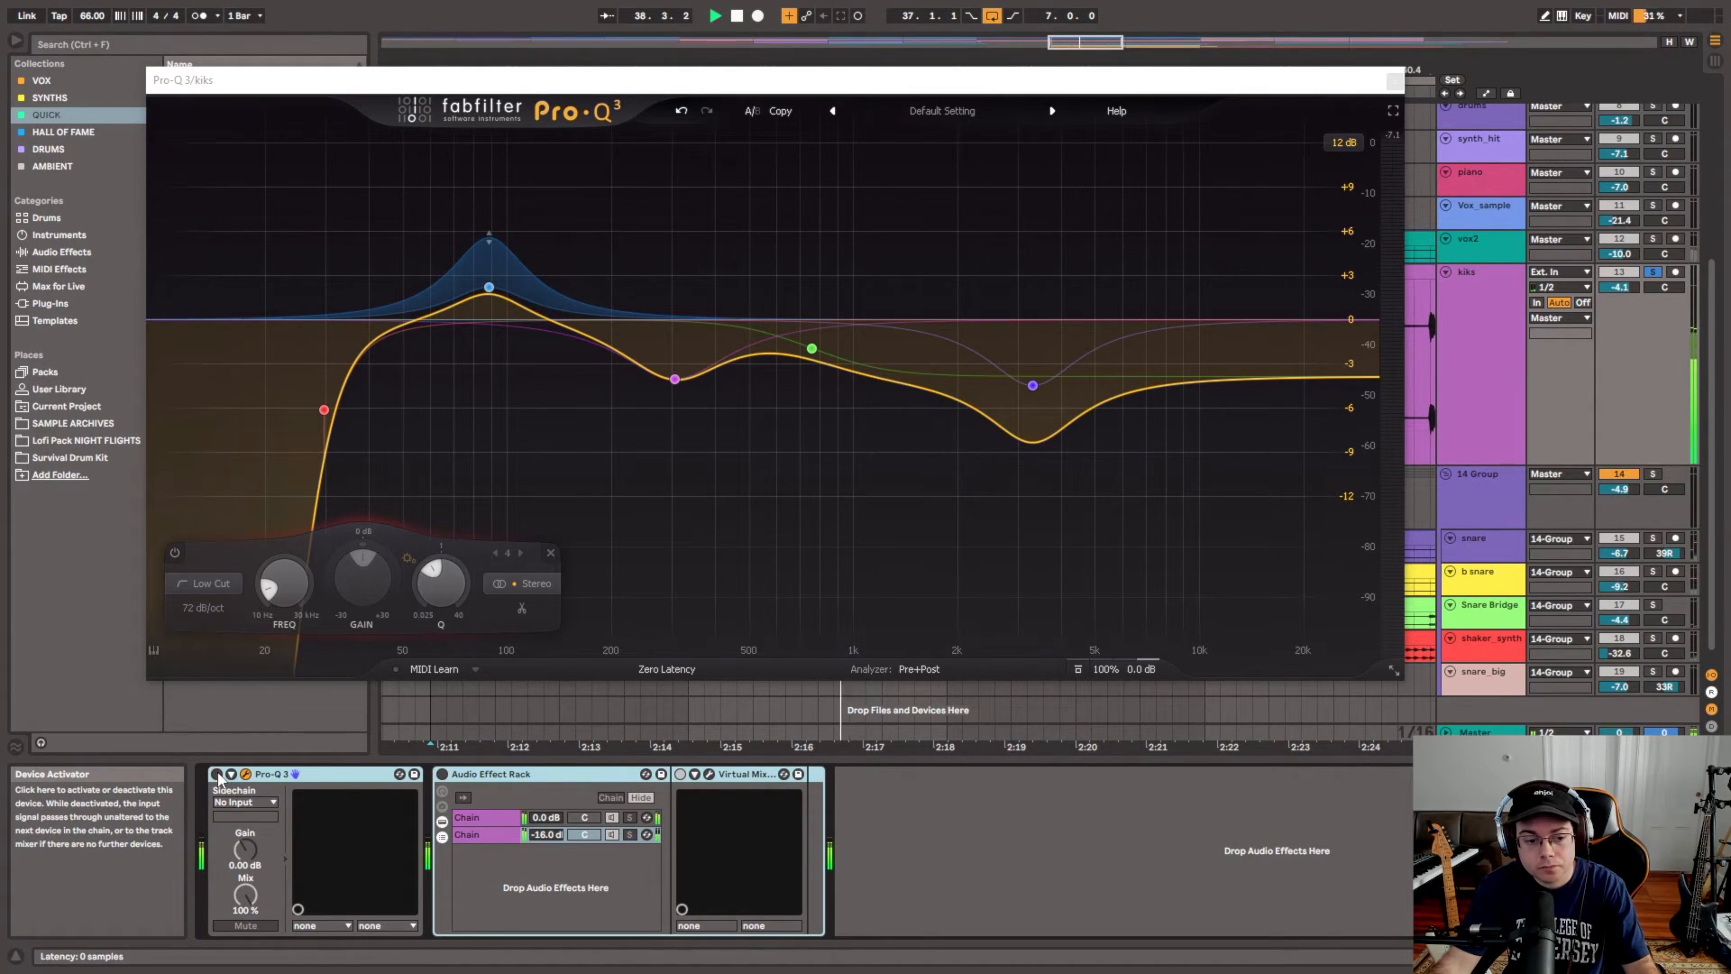
click(218, 777)
key(space)
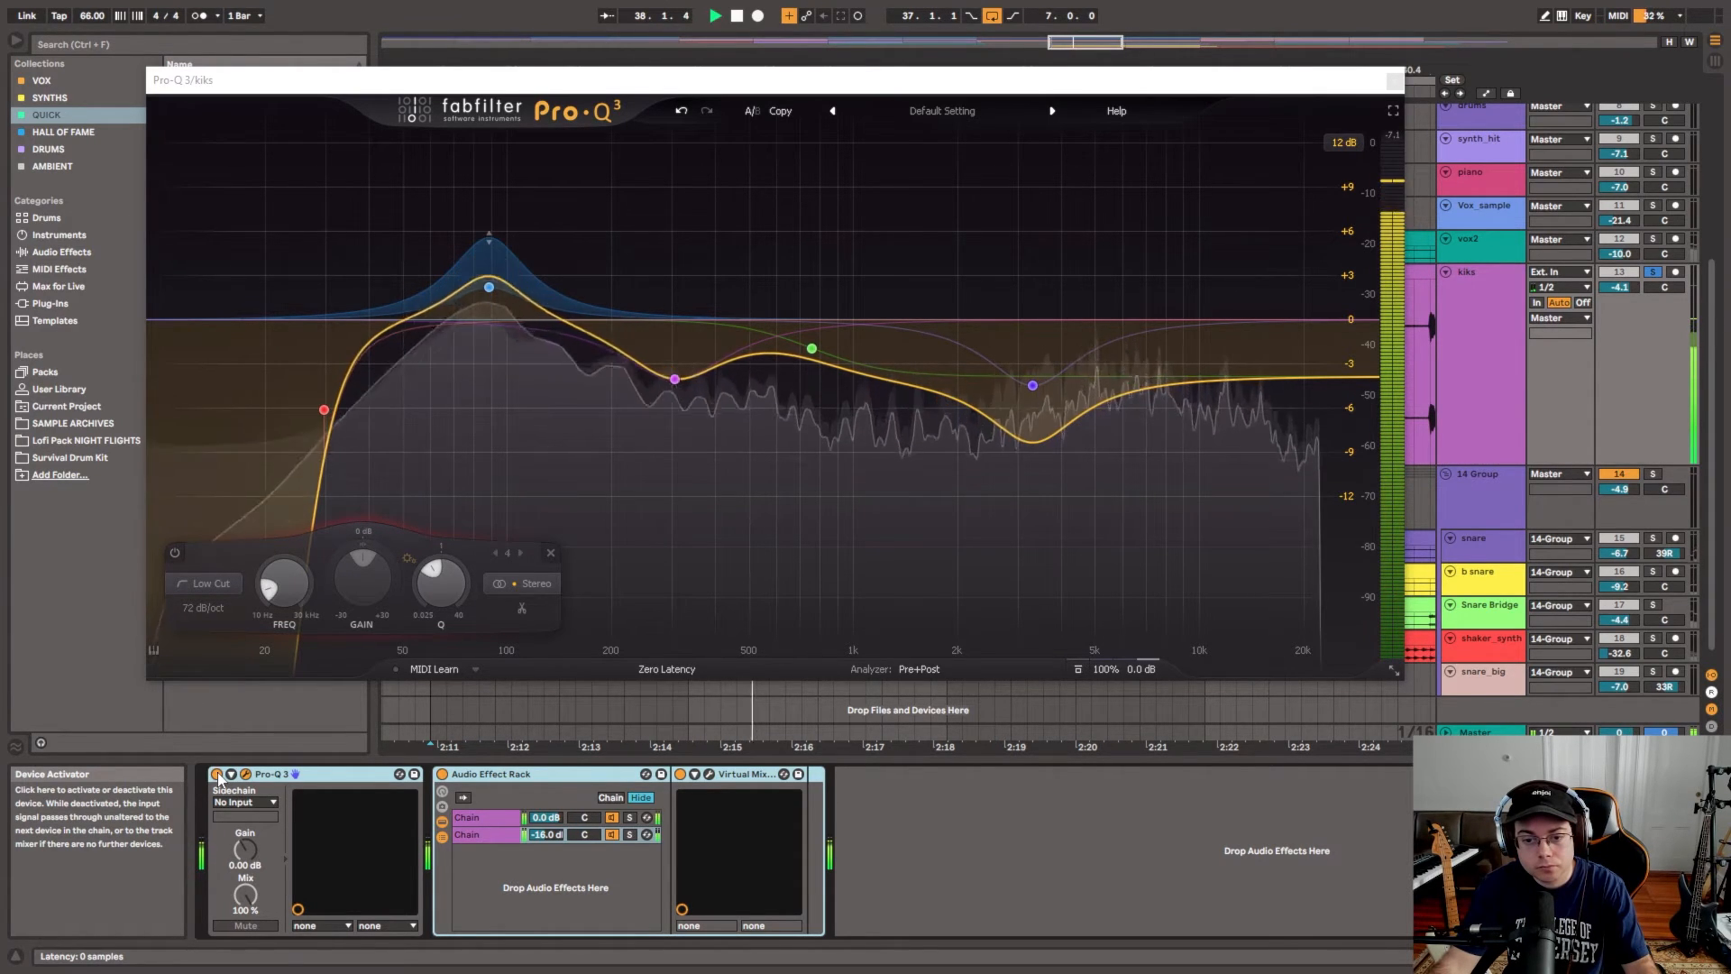
key(space)
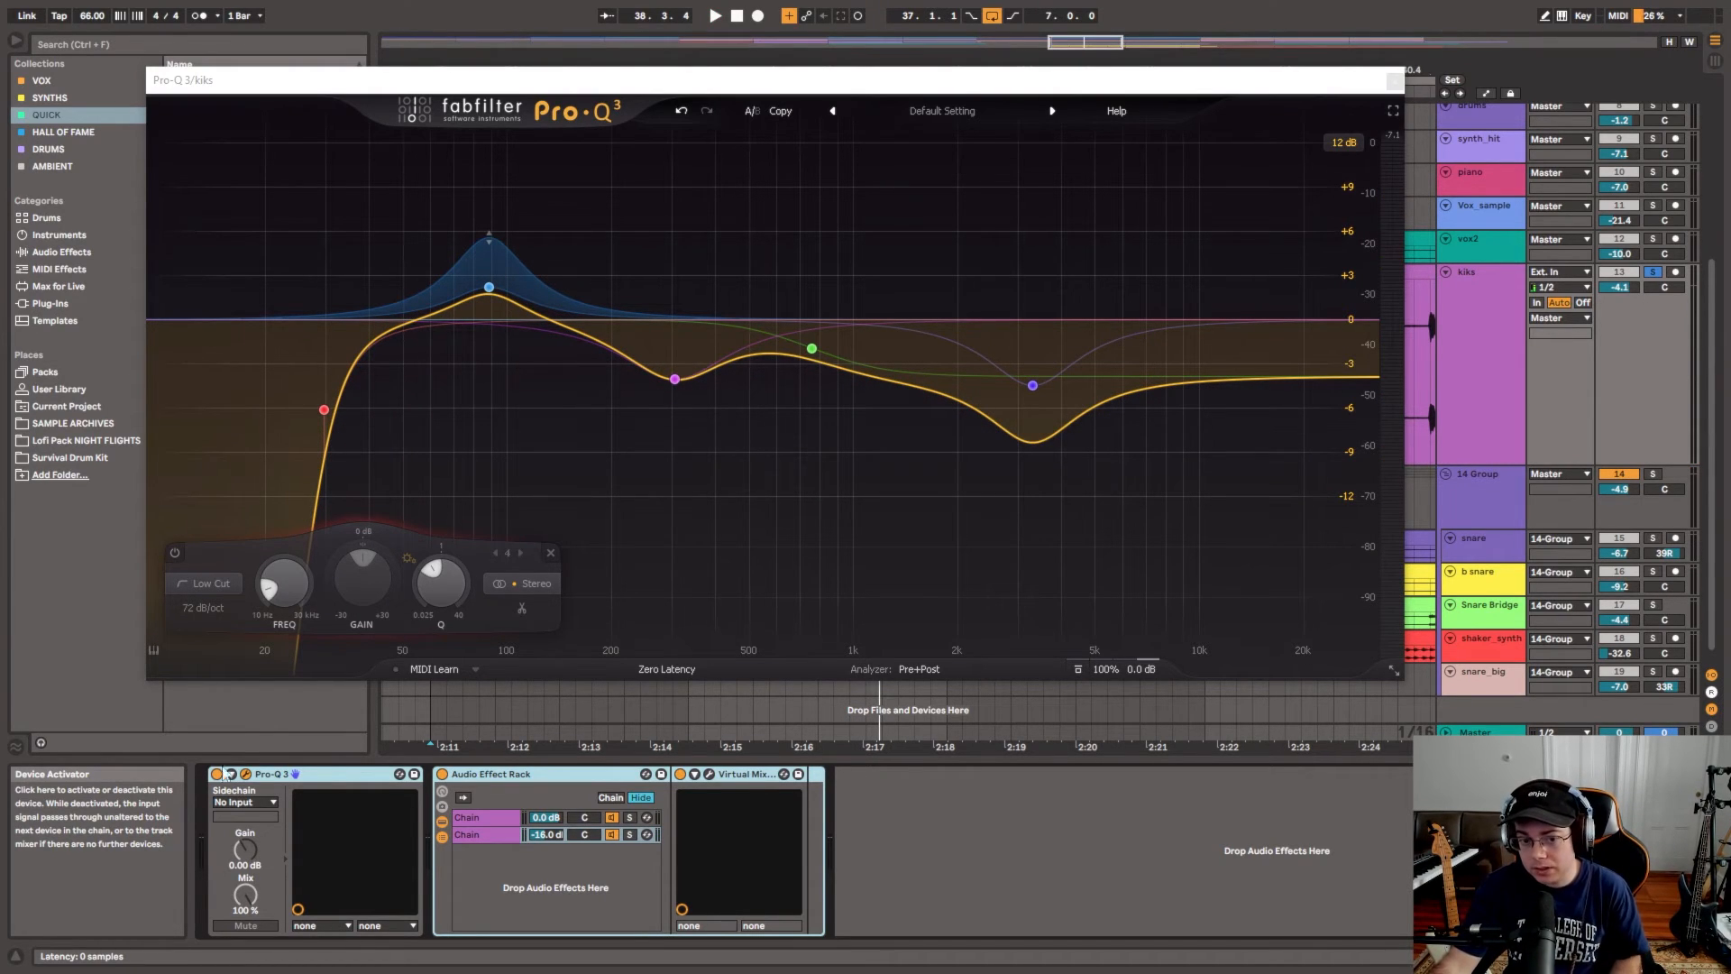
Step: Reposition the kiks Pro-Q 3 window and examine the dynamic bell band at 88.7 Hz
drag(519, 80, 597, 109)
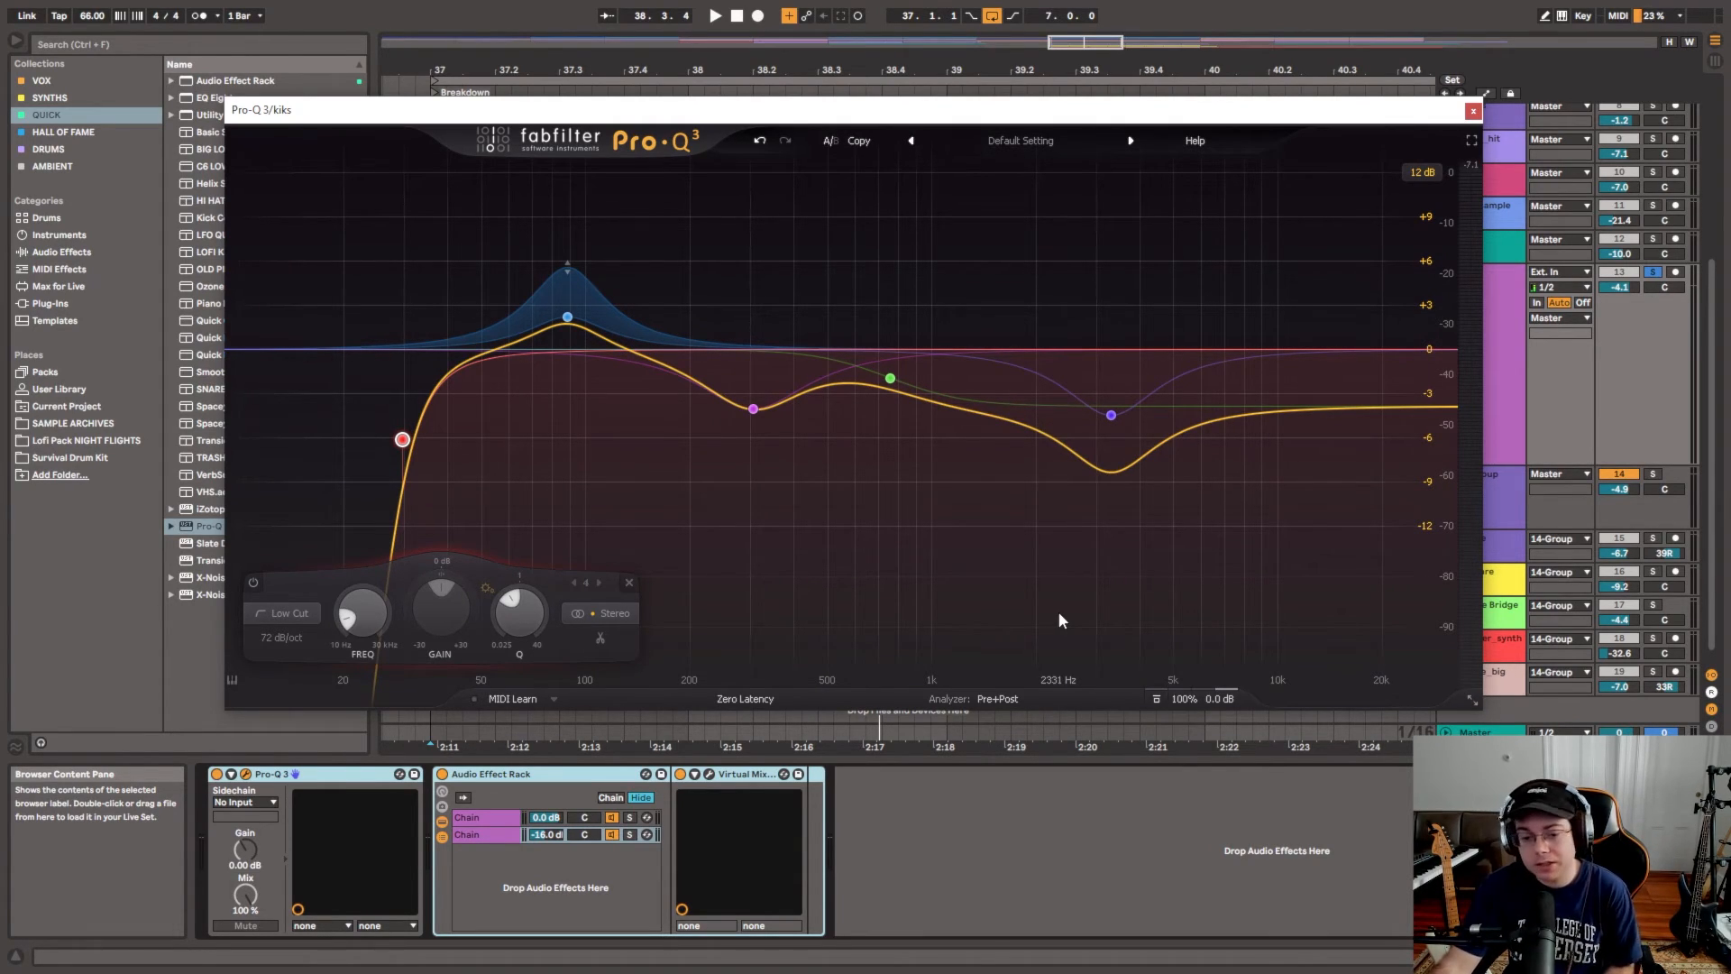
mouse_move(568, 277)
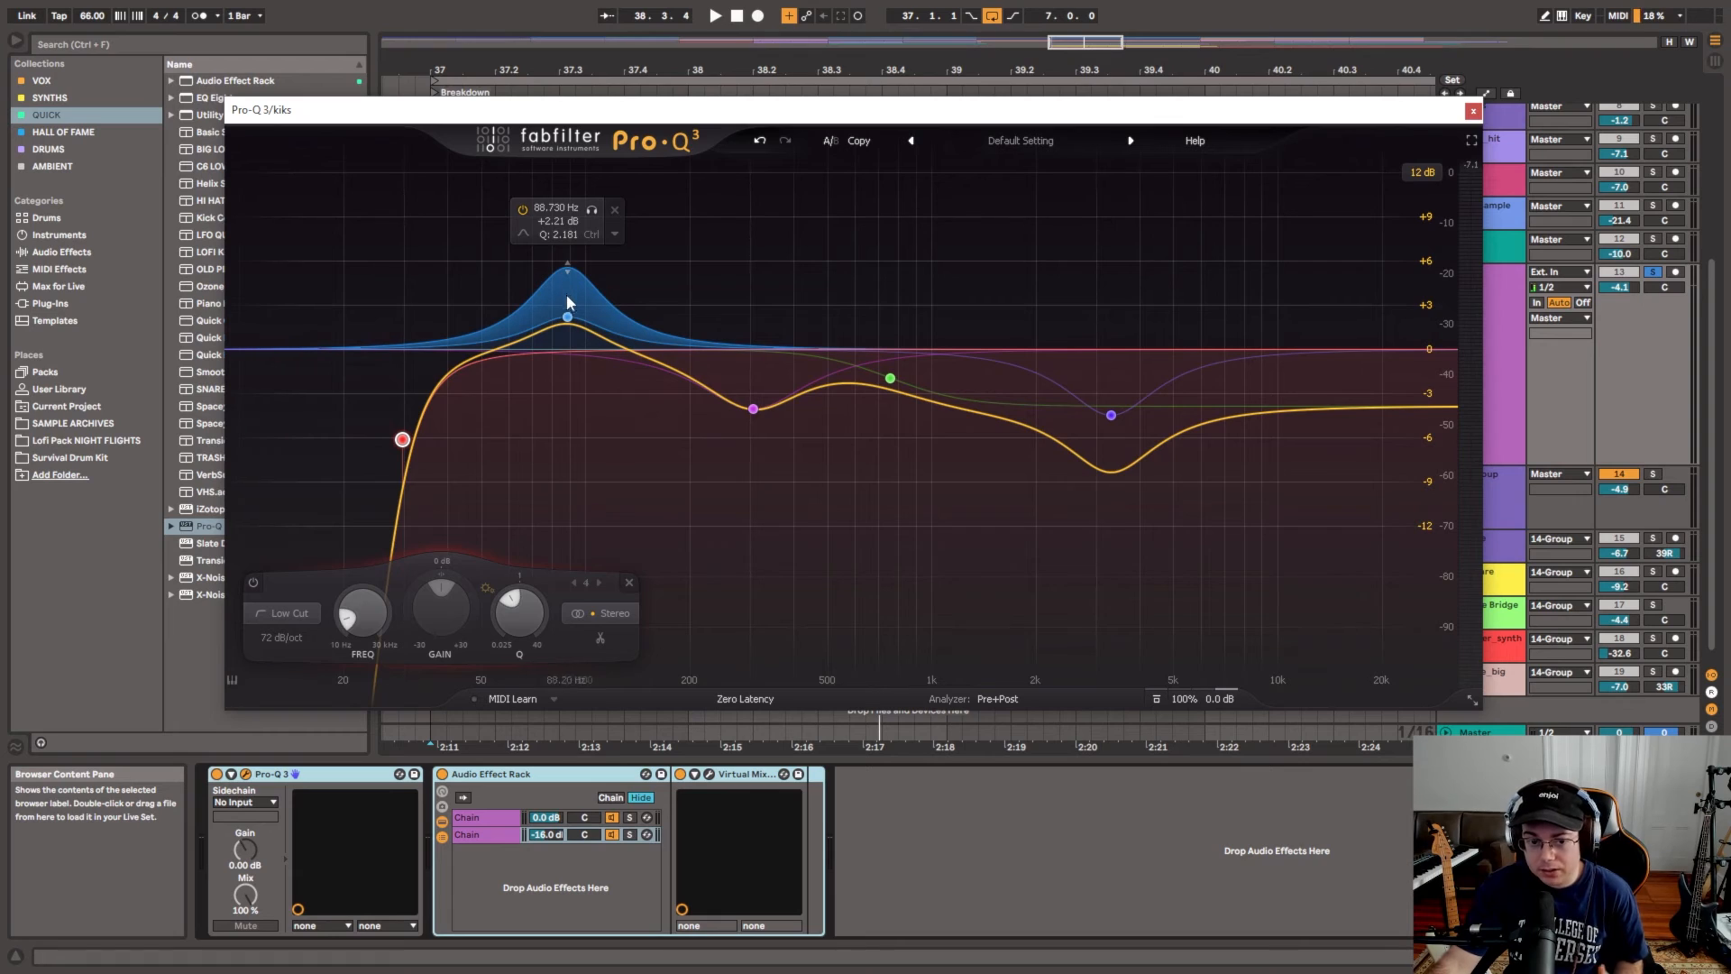